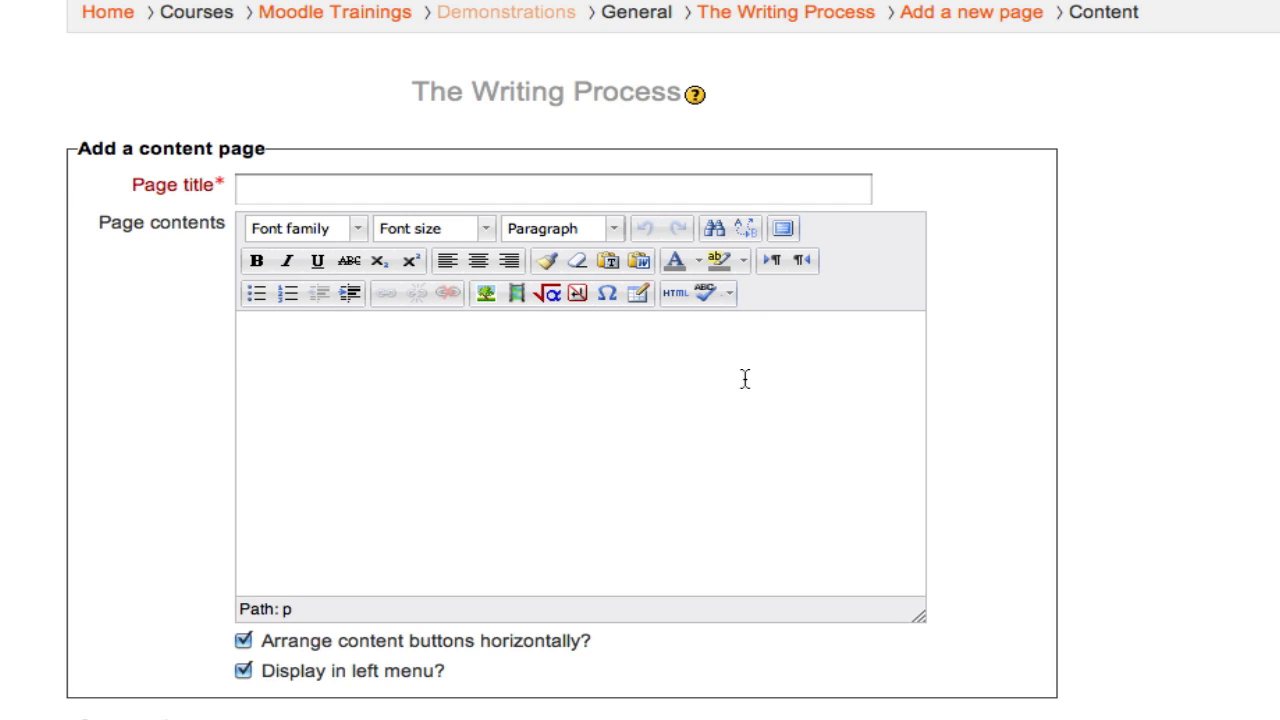
# Title the new content page "Introduction"
pyautogui.scroll(-3, 880, 363)
pyautogui.click(734, 78)
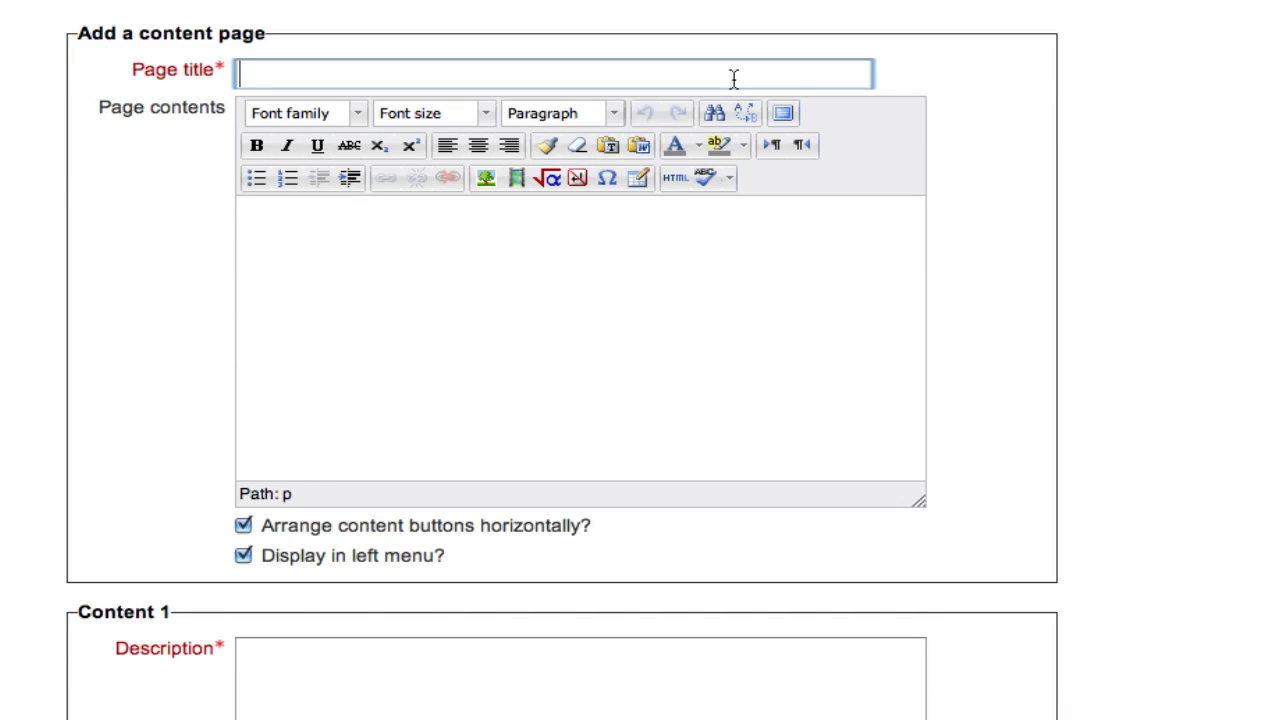
pyautogui.write('Introd')
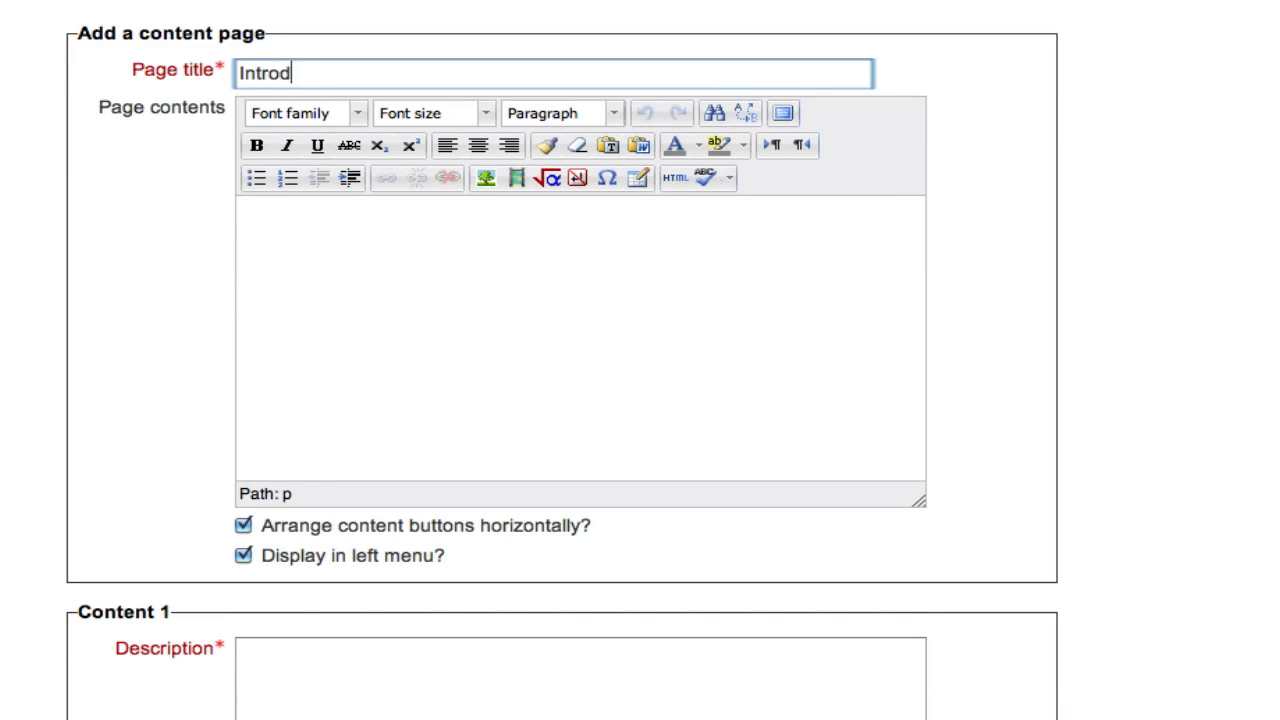
pyautogui.write('uction')
# Enter "Introduction here." as the page contents
pyautogui.click(569, 254)
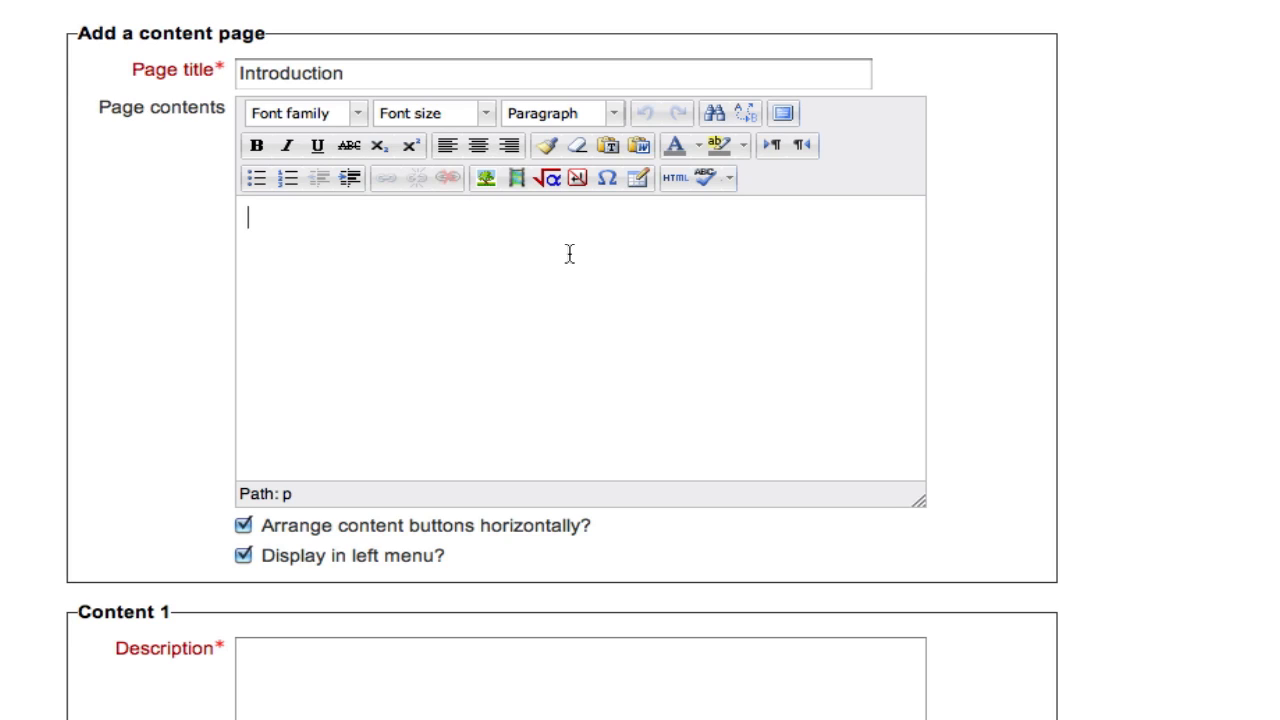
pyautogui.write('Introducti')
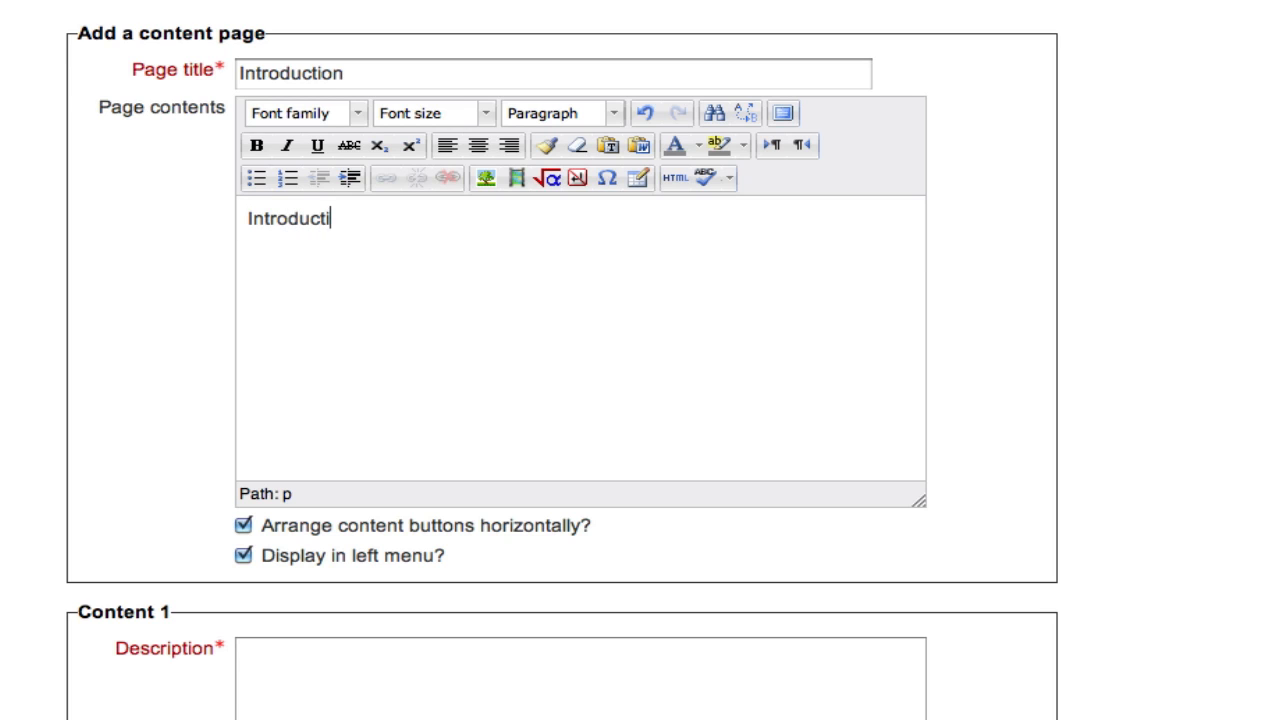
pyautogui.write('on here')
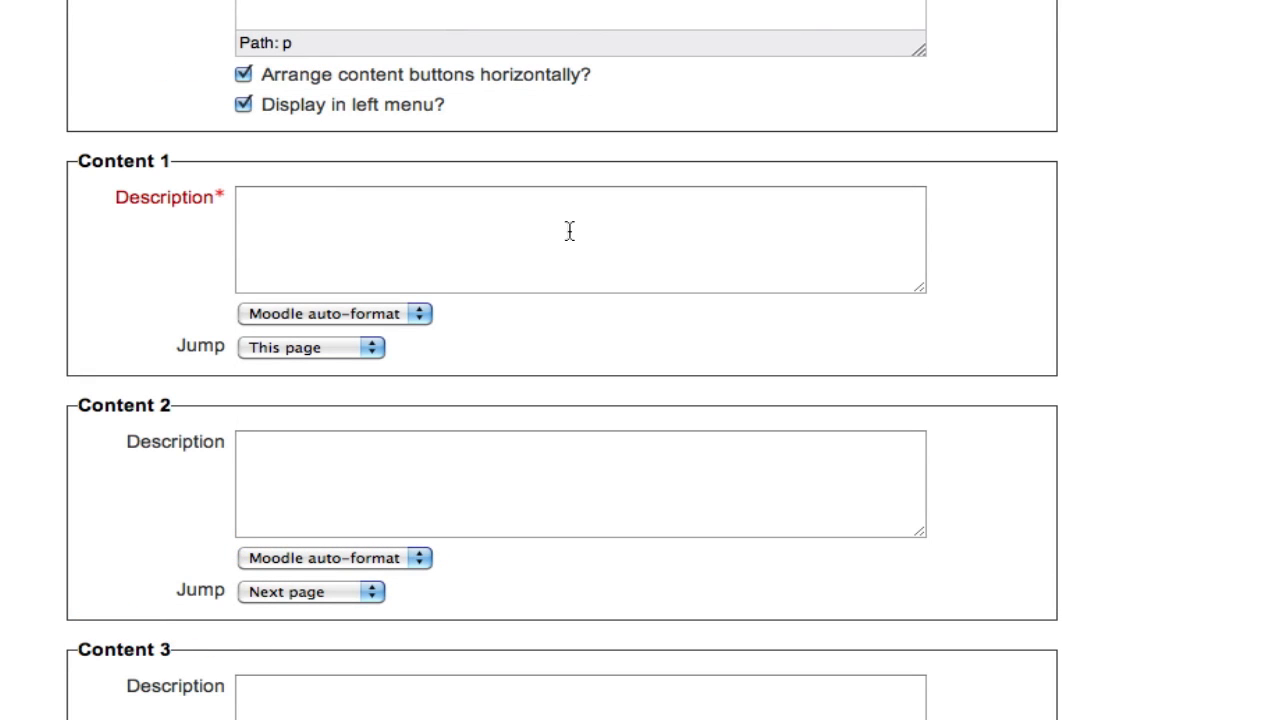
# Set the Content 1 description to "Next" and its jump to Next page
pyautogui.click(569, 230)
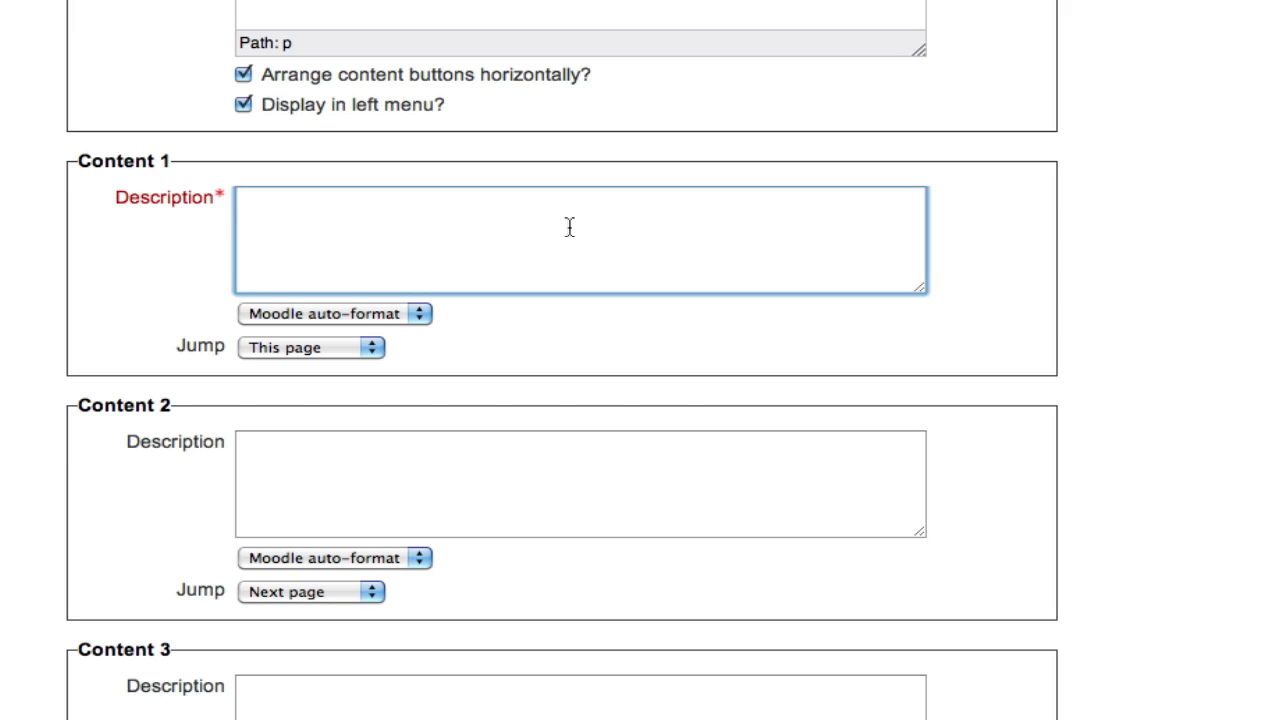
pyautogui.write('Continue')
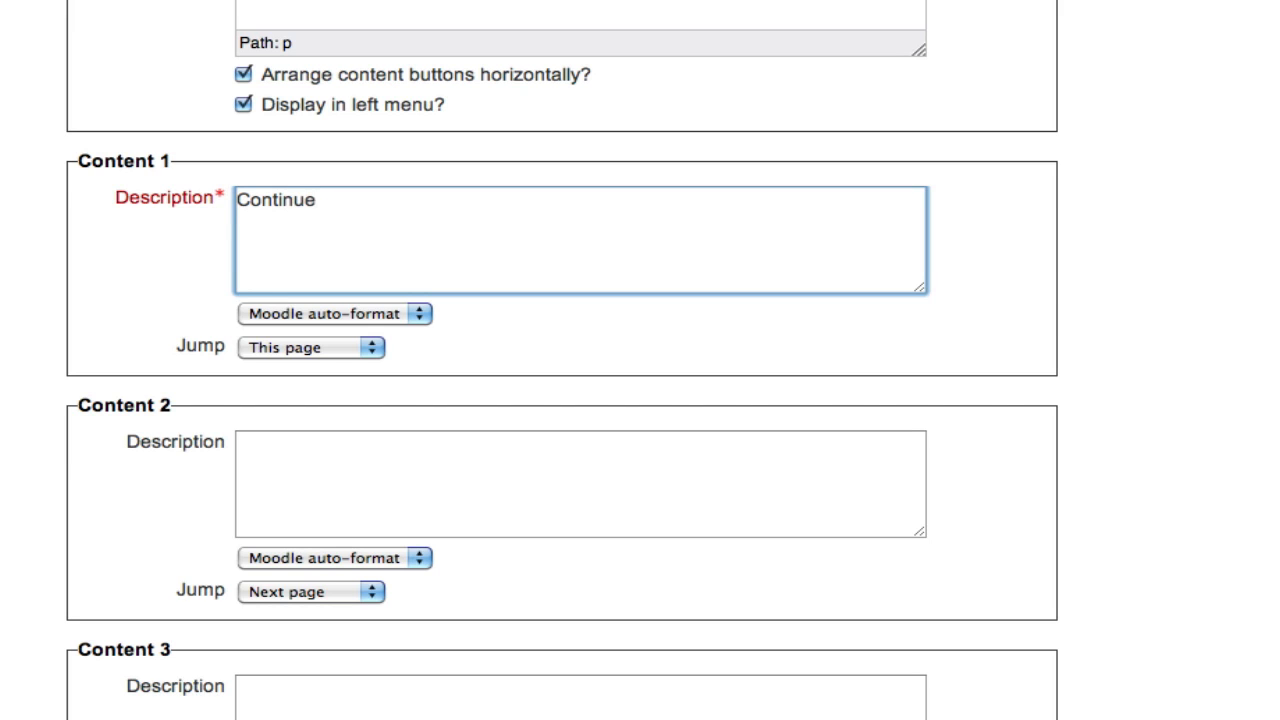
pyautogui.press('super+a')
pyautogui.write('Next')
pyautogui.click(338, 356)
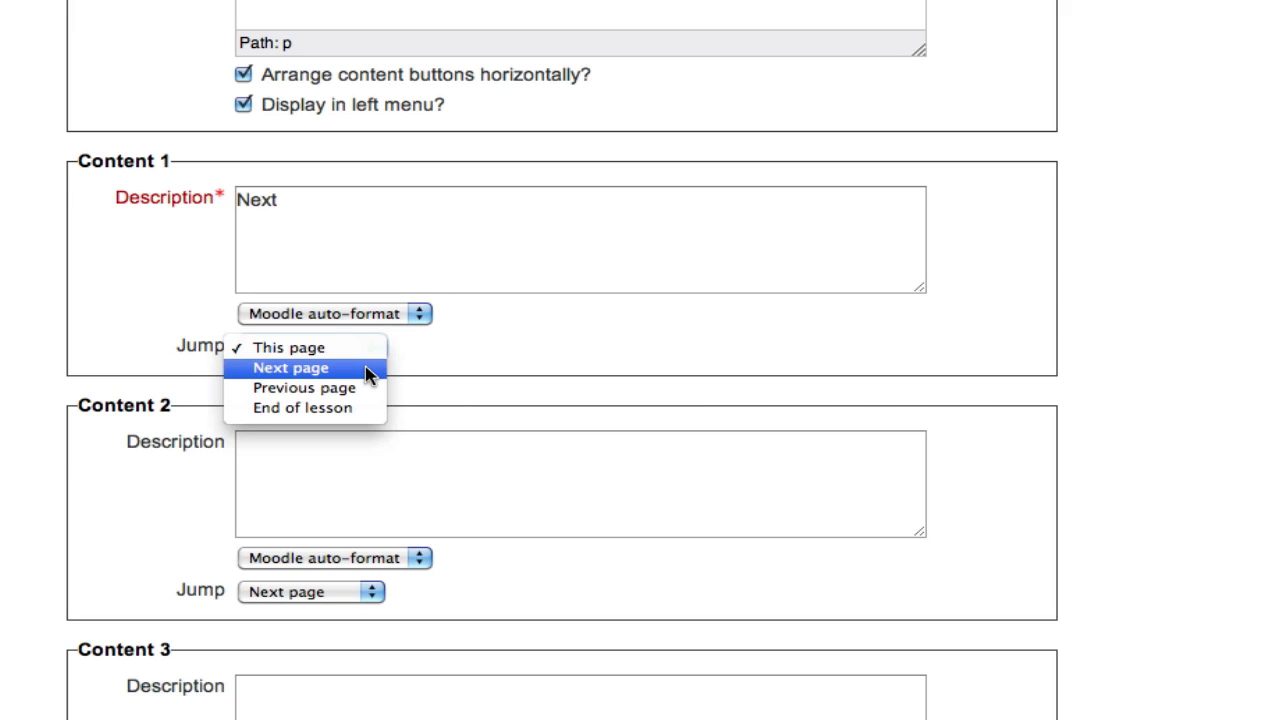
pyautogui.click(368, 374)
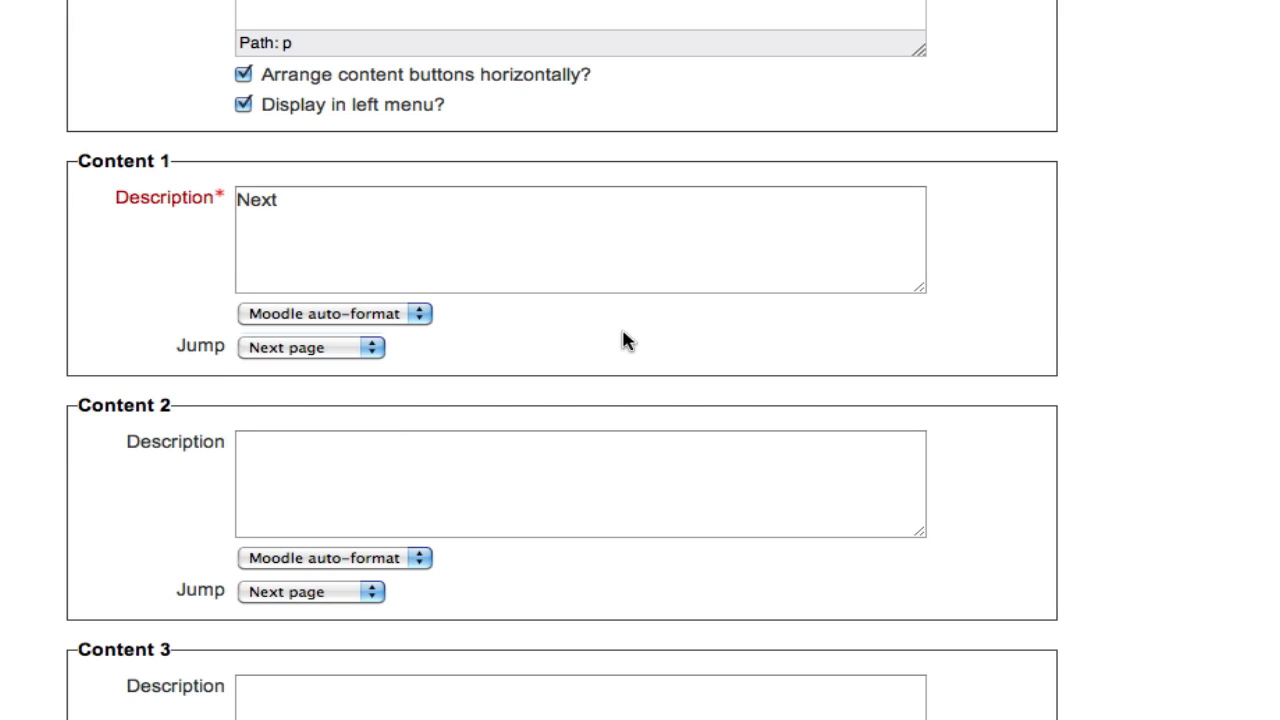
# Replace the Content 1 description with "Pre-Writing"
pyautogui.scroll(-10, 622, 341)
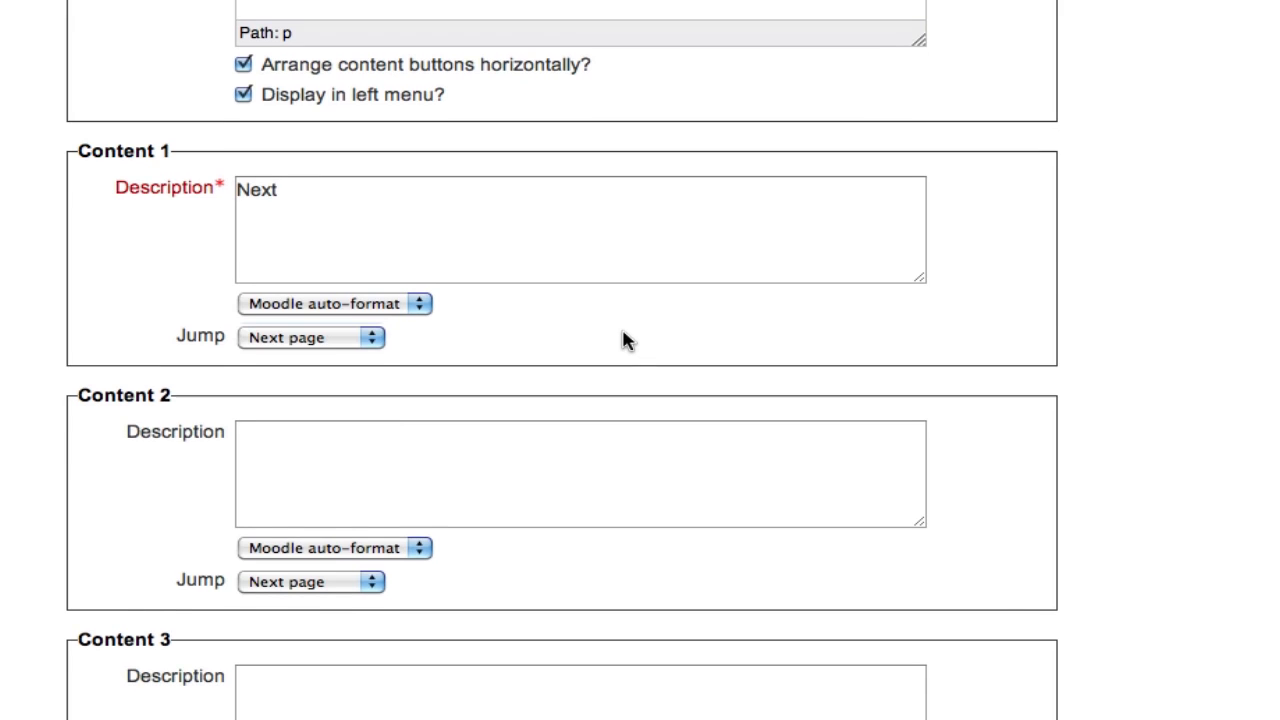
pyautogui.scroll(-11, 622, 341)
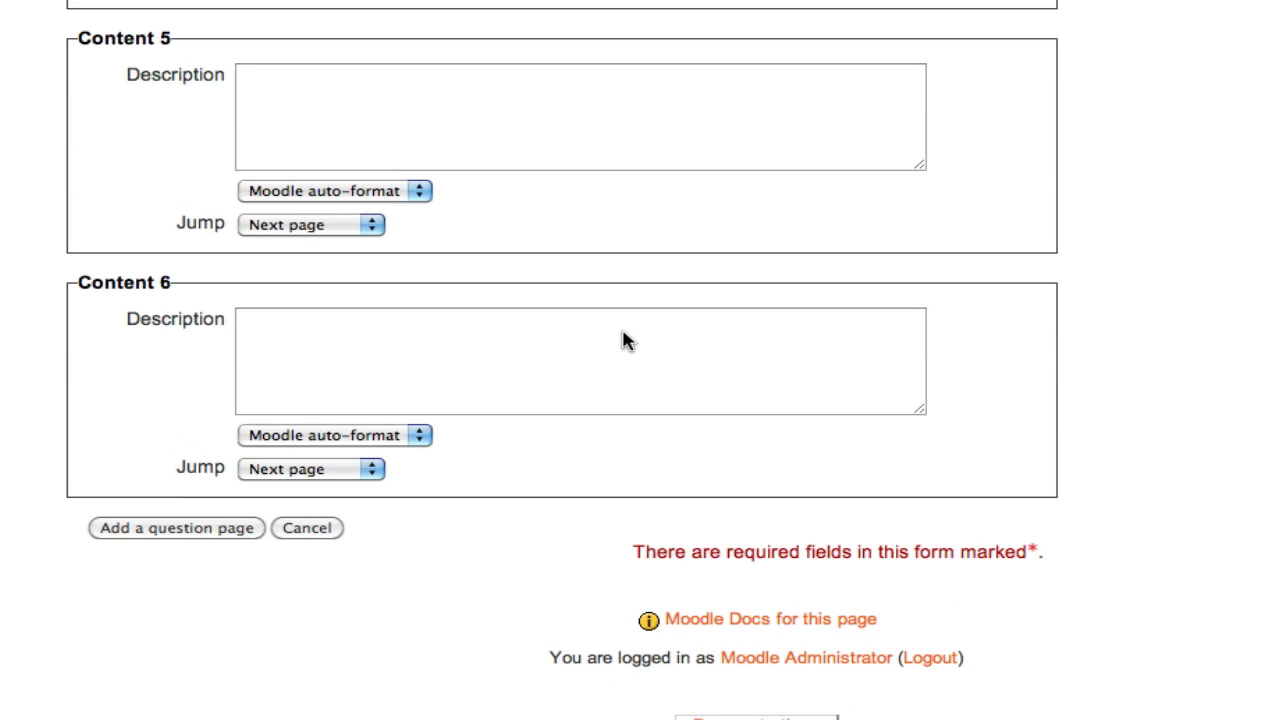
pyautogui.scroll(20, 622, 341)
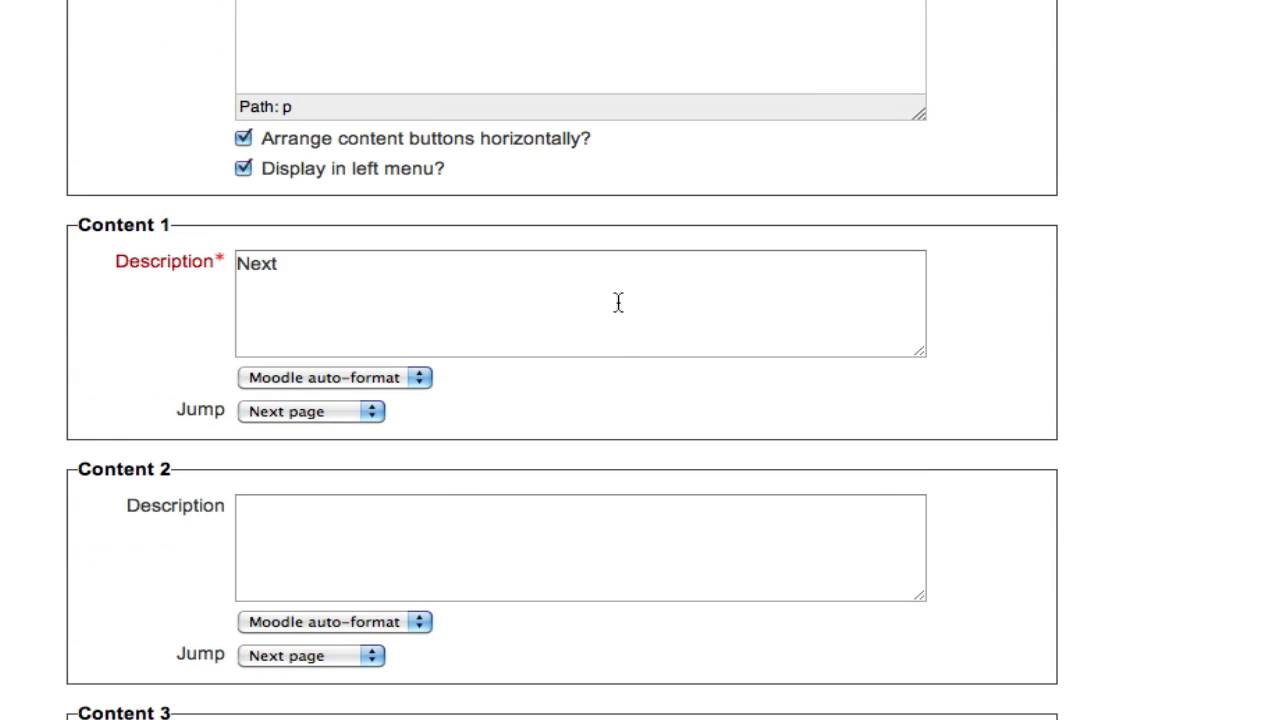
pyautogui.click(618, 299)
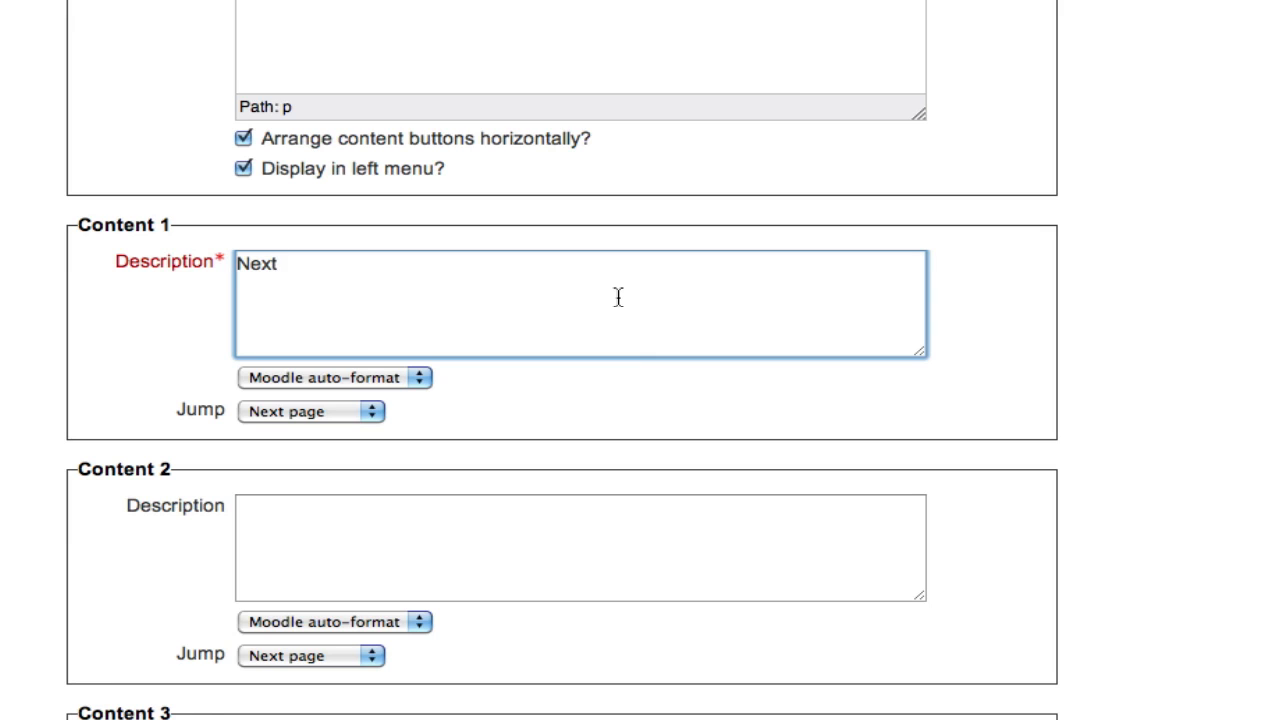
pyautogui.moveTo(618, 297); pyautogui.dragTo(537, 220)
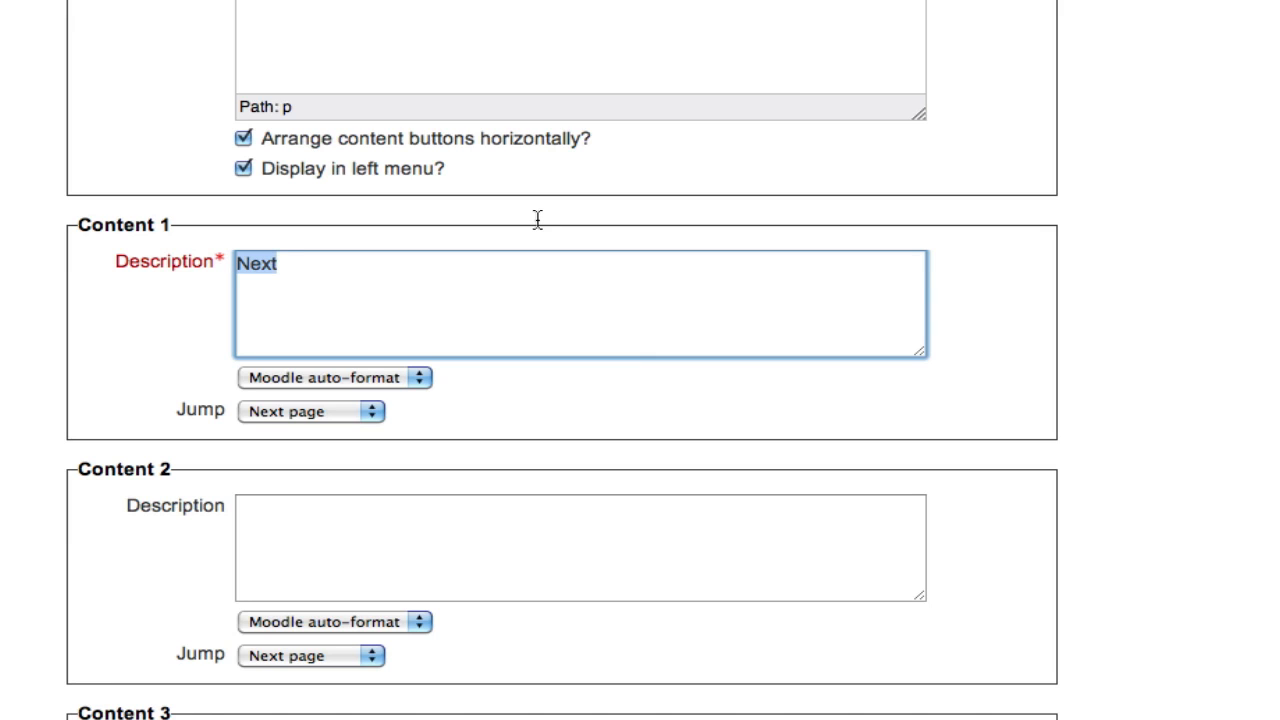
pyautogui.write('Pre-Writing')
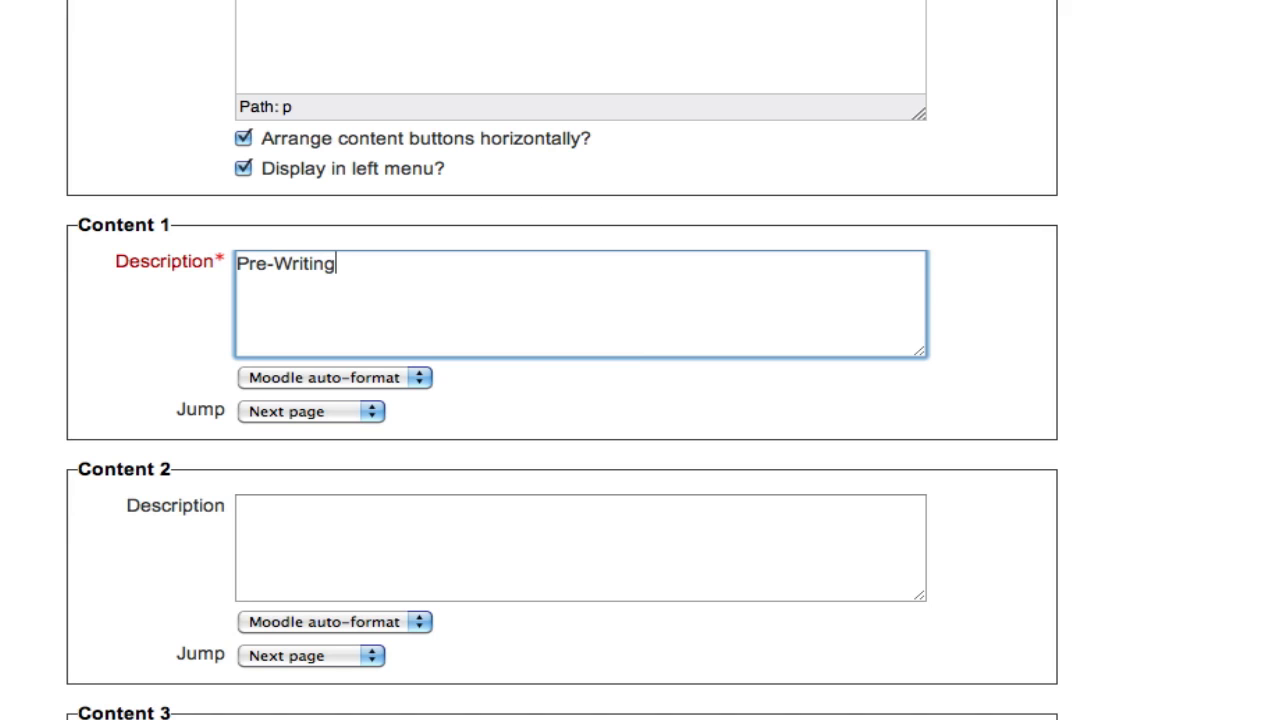
# Enter "Draft" as the Content 2 description and "Revise" as the Content 3 description
pyautogui.click(539, 520)
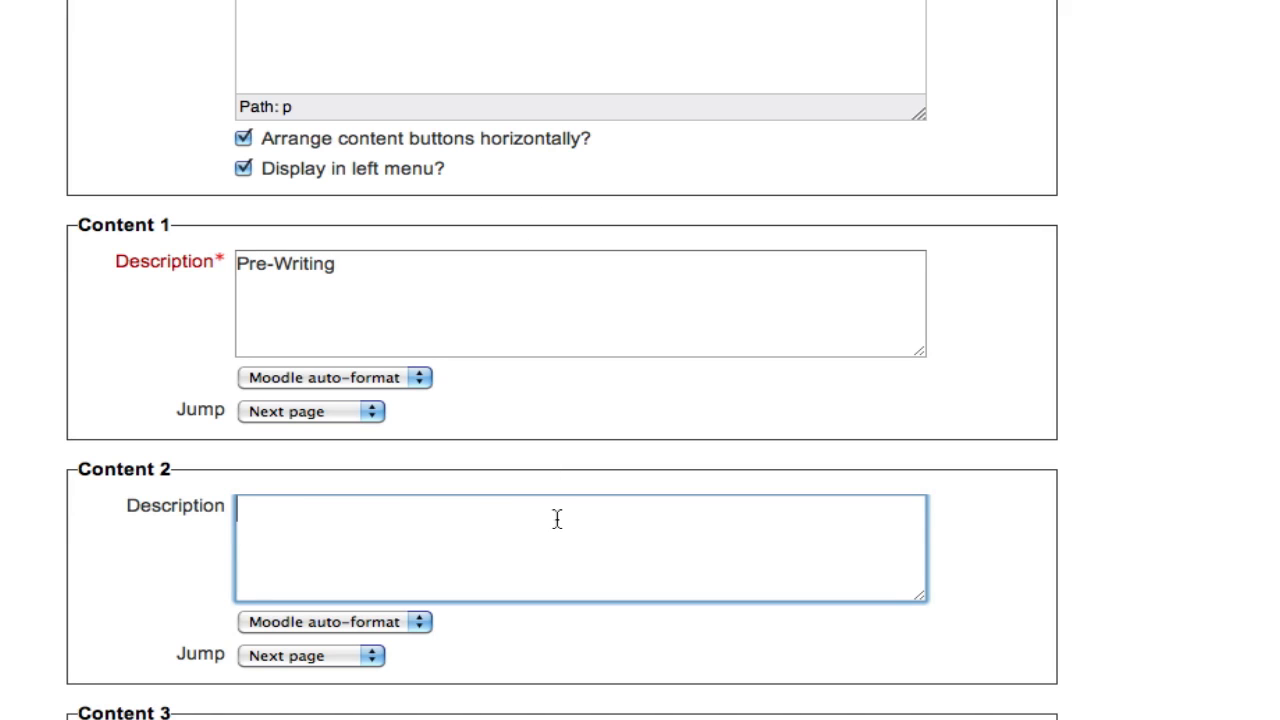
pyautogui.write('Draft')
pyautogui.scroll(-5, 547, 506)
pyautogui.click(554, 297)
pyautogui.write('Revi')
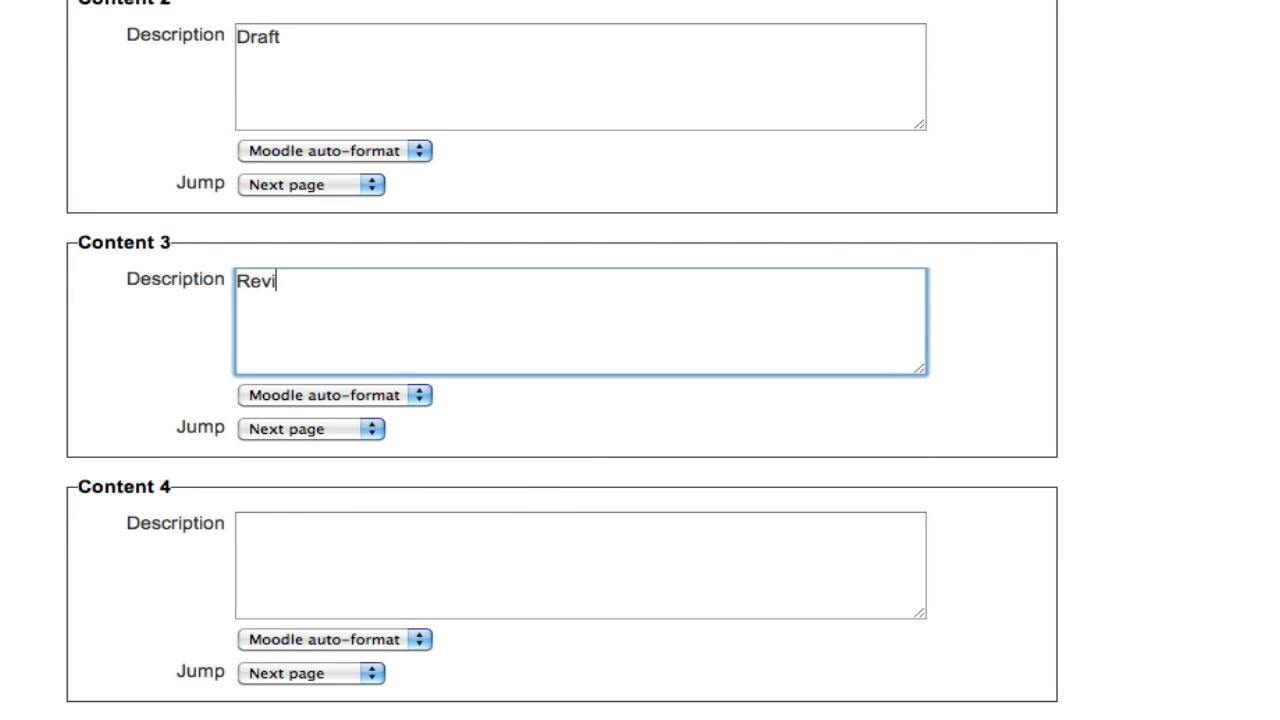
pyautogui.write('se')
# Replace the page contents with "Choose a segment of the writing process to learn about below."
pyautogui.scroll(9, 554, 297)
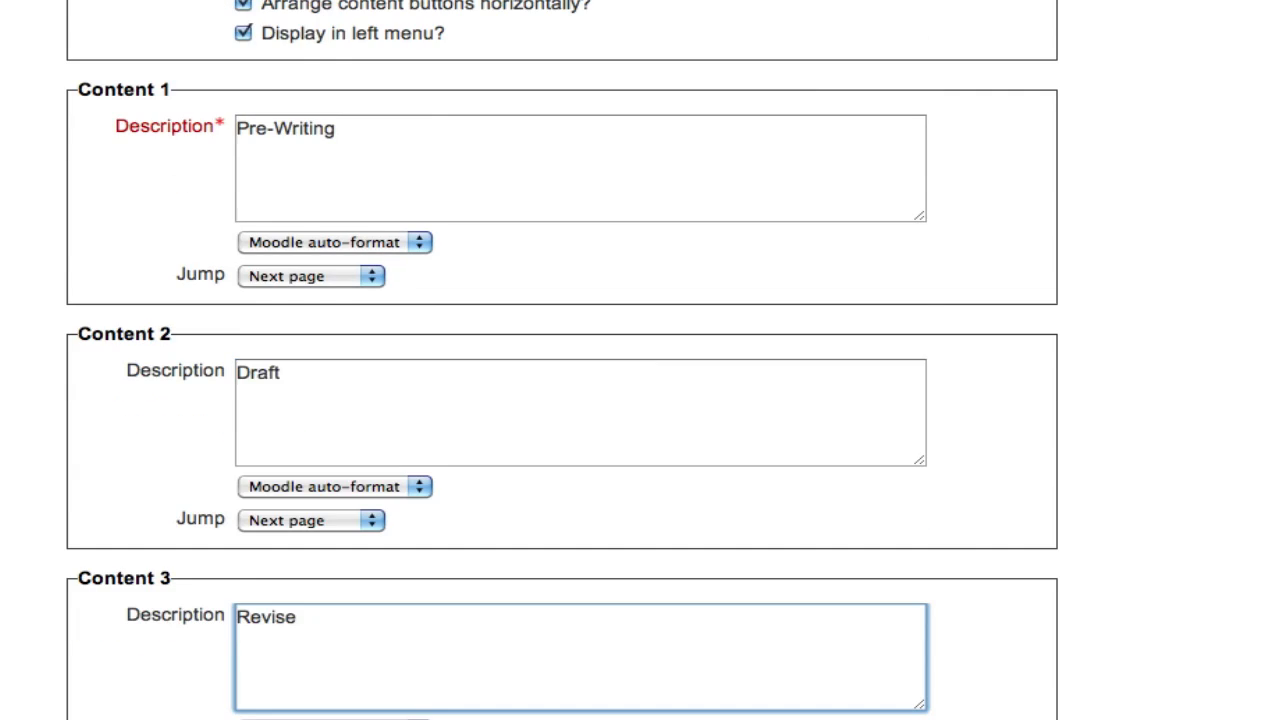
pyautogui.moveTo(443, 248); pyautogui.dragTo(415, 207)
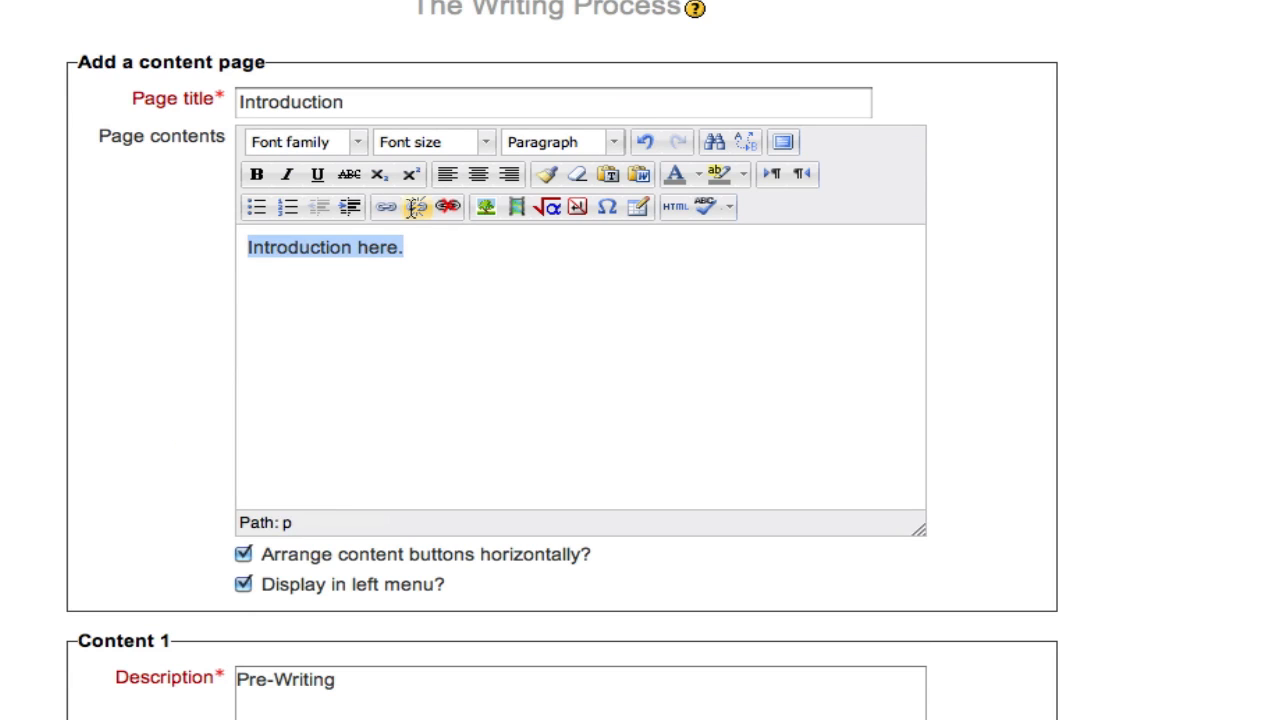
pyautogui.write('Choose a segment of the writing process to learn about below.')
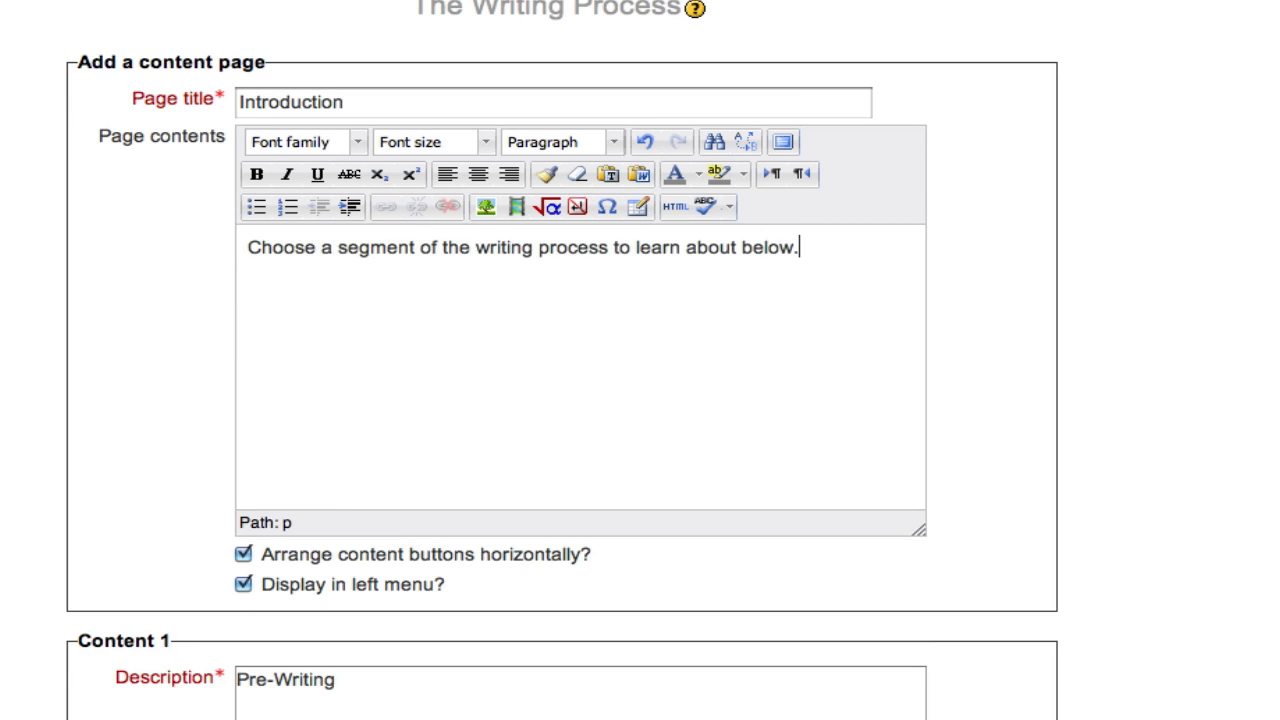
# Extend the Content 1 description to read "Pre-Writing: Learn How to Brainstorm"
pyautogui.scroll(-10, 846, 280)
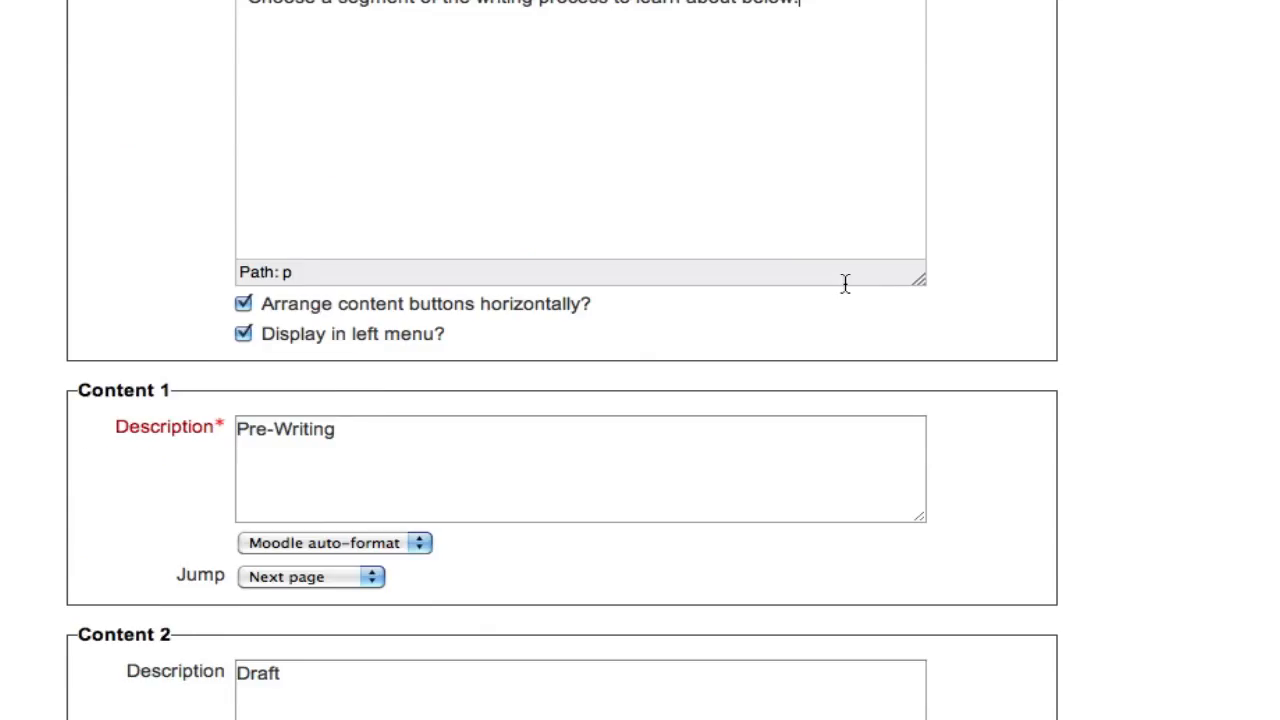
pyautogui.scroll(-3, 845, 283)
pyautogui.scroll(2, 843, 283)
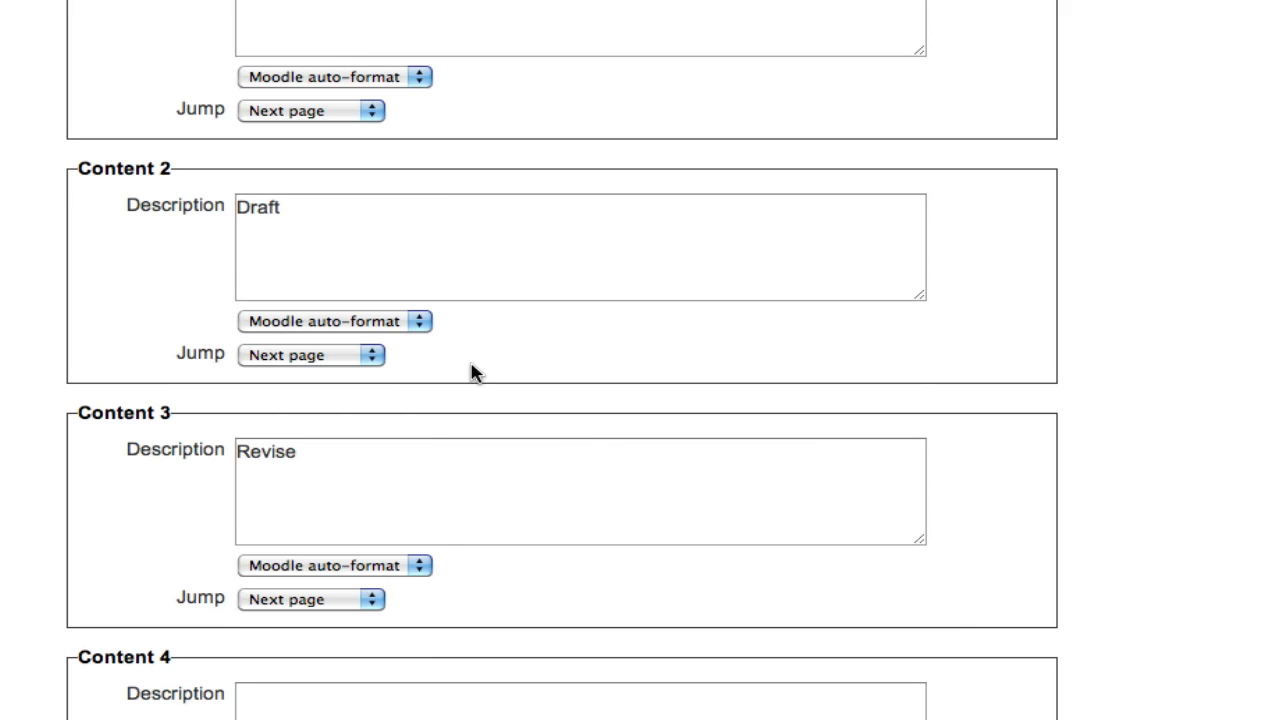
pyautogui.scroll(10, 620, 400)
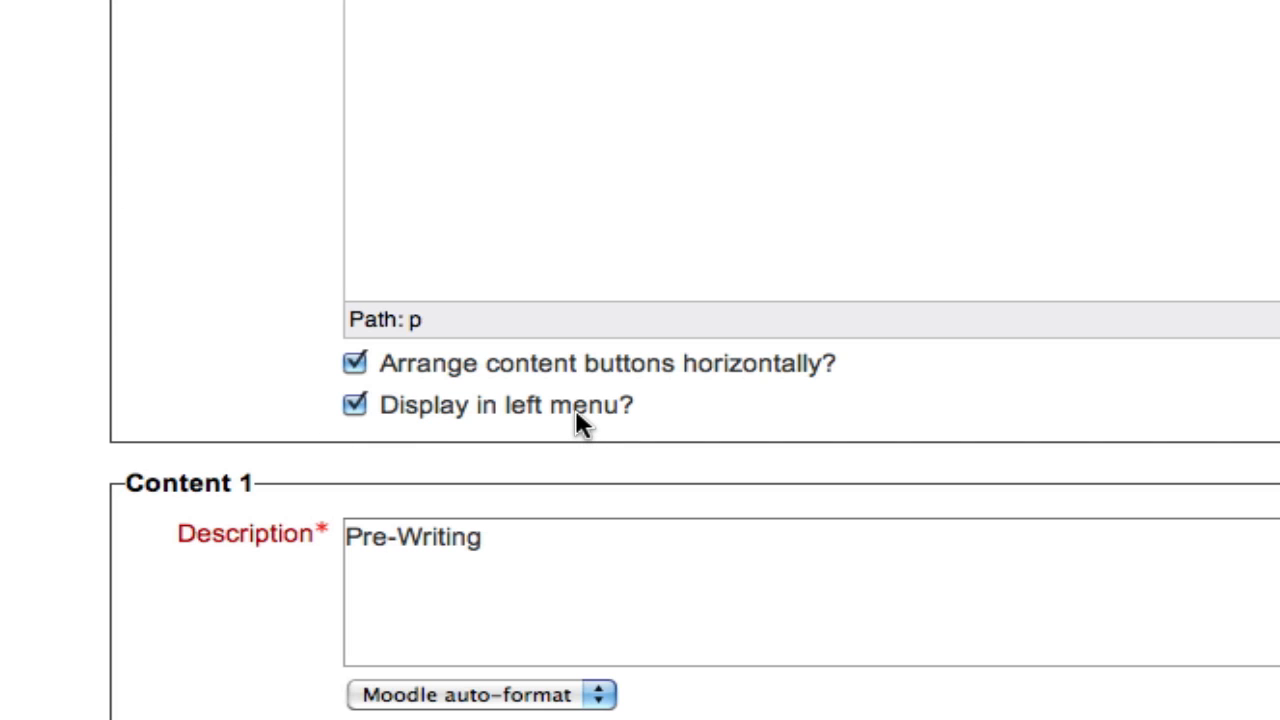
pyautogui.scroll(-10, 769, 376)
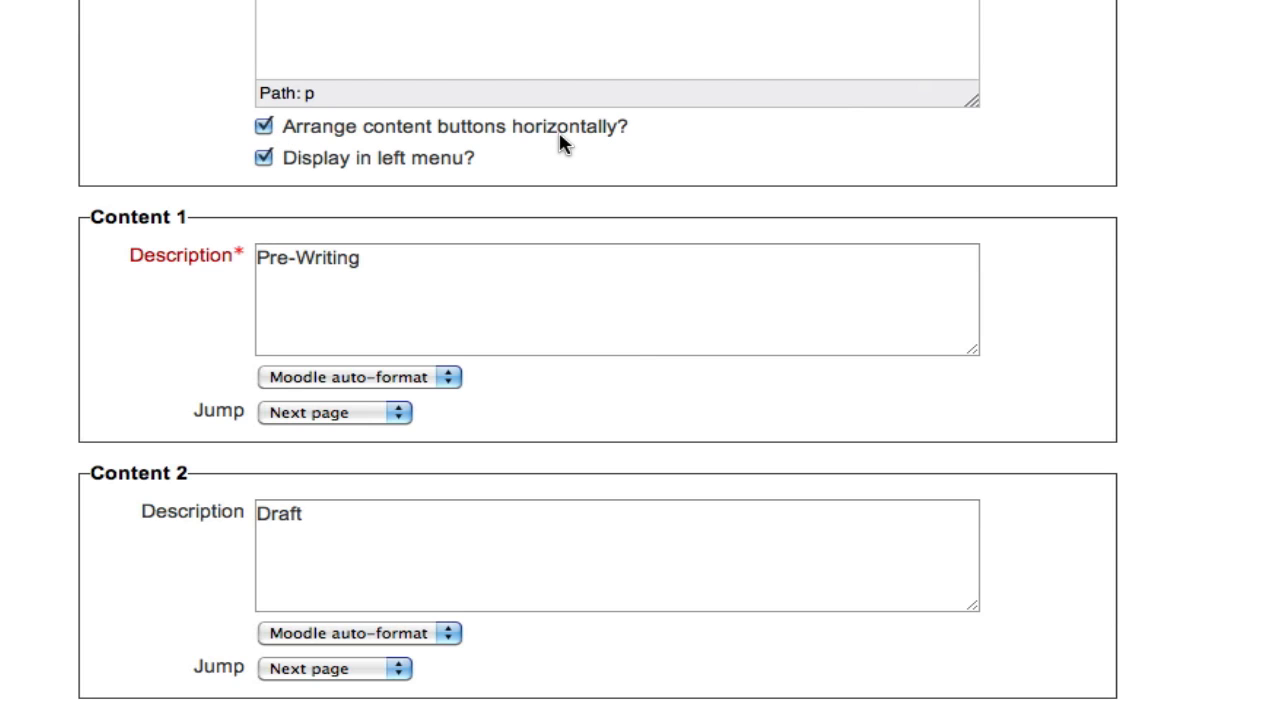
pyautogui.click(439, 264)
pyautogui.write(': ')
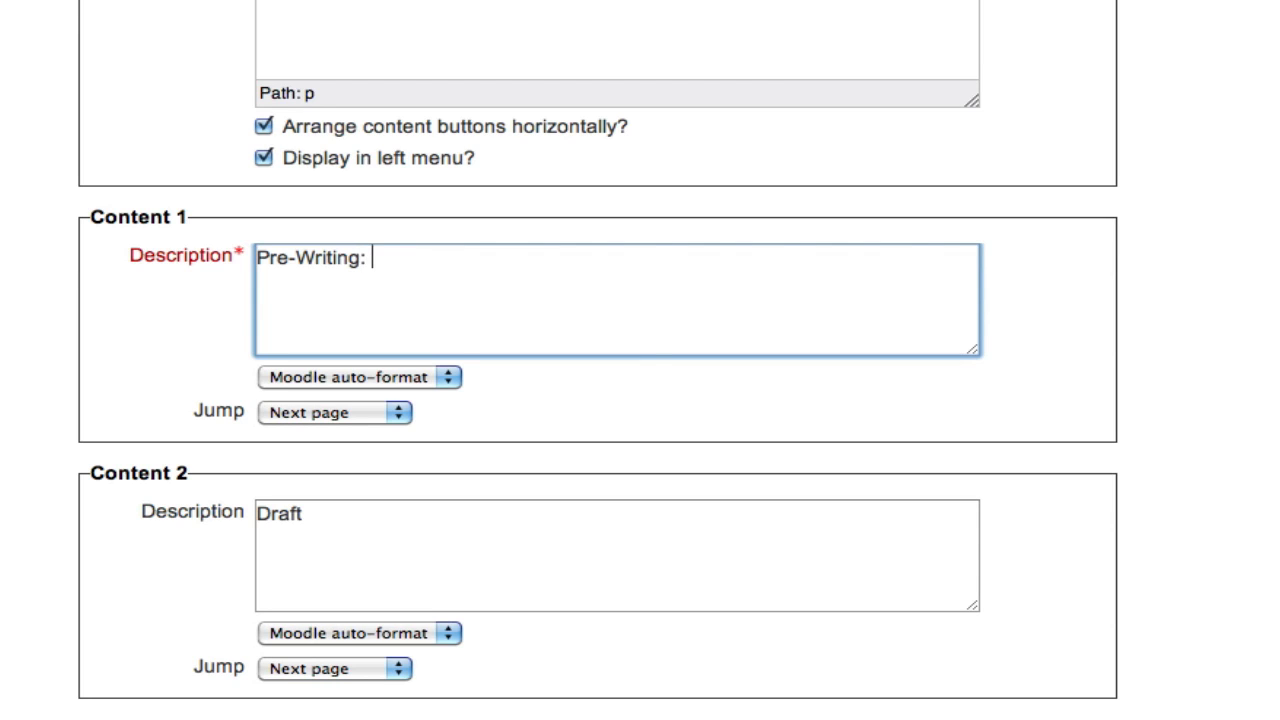
pyautogui.write('Learn How to Brainstorm')
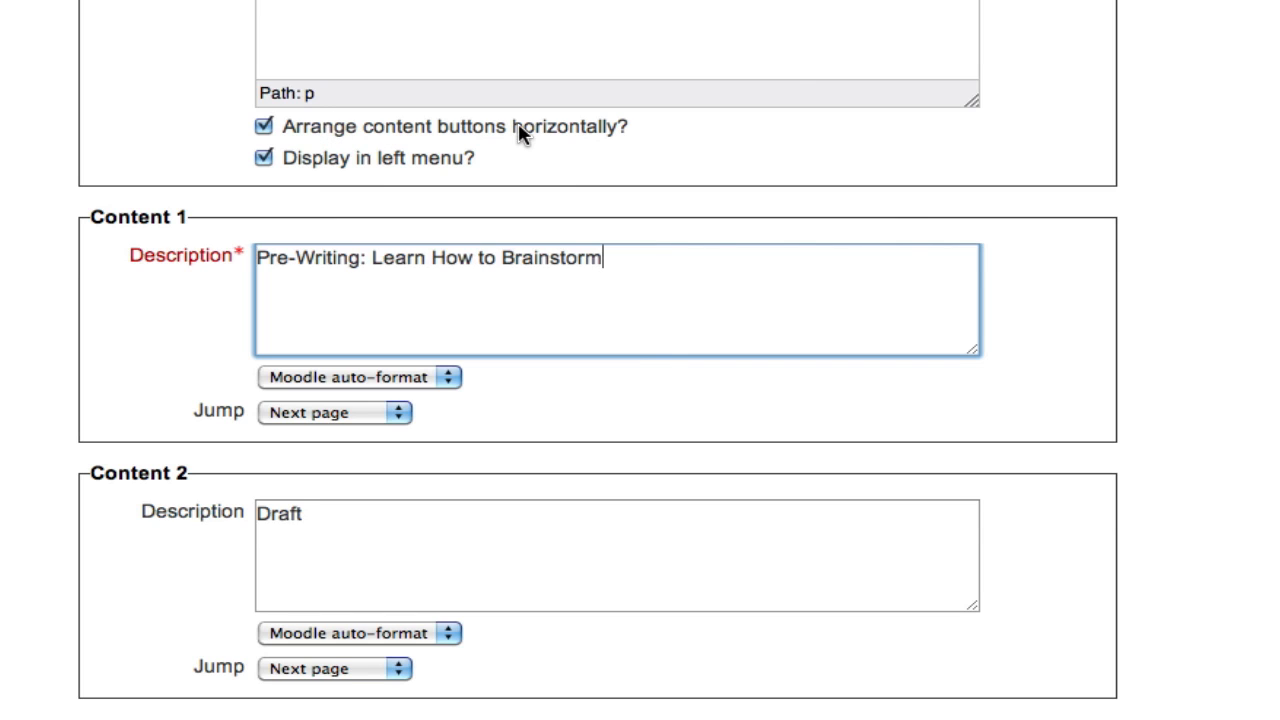
# Remove the added ": Learn How to Brainstorm" from the Content 1 description
pyautogui.moveTo(622, 262); pyautogui.dragTo(363, 260)
pyautogui.click(363, 260)
pyautogui.keyDown('shift'); pyautogui.click(607, 264); pyautogui.keyUp('shift')
pyautogui.press('BackSpace')
# Save the Introduction content page to The Writing Process lesson
pyautogui.click(852, 208)
pyautogui.scroll(-10, 852, 460)
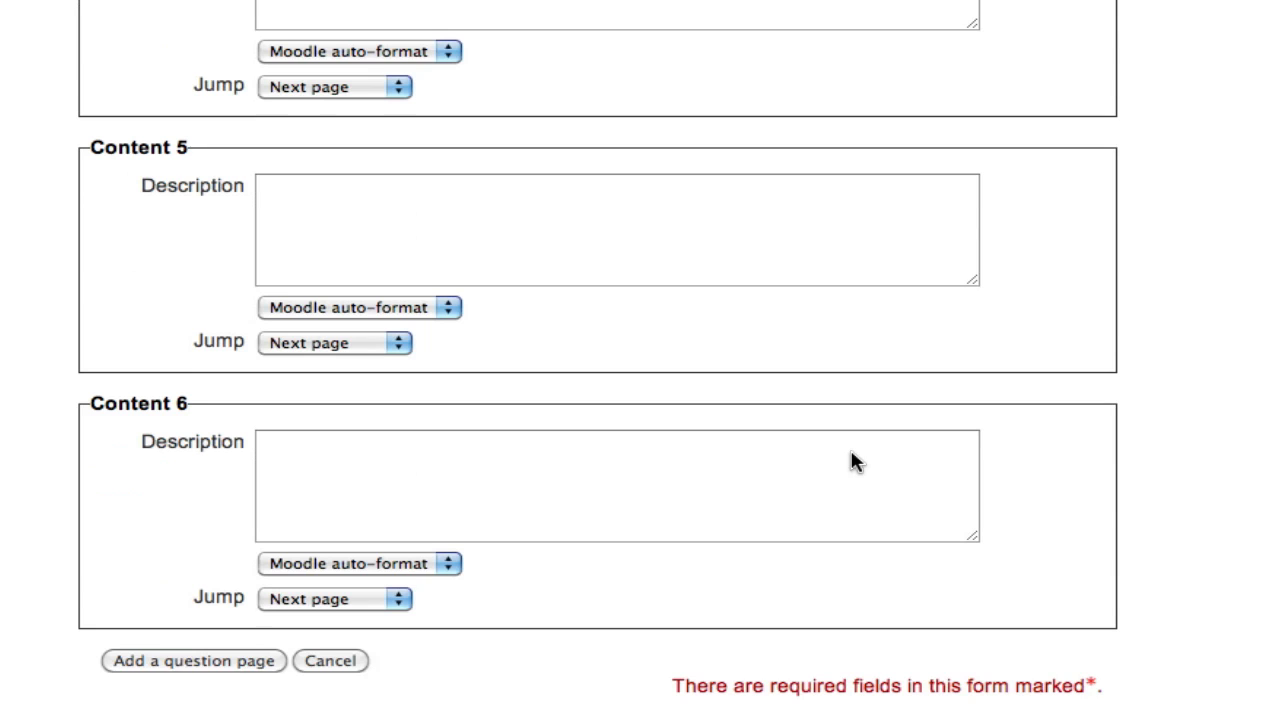
pyautogui.click(264, 668)
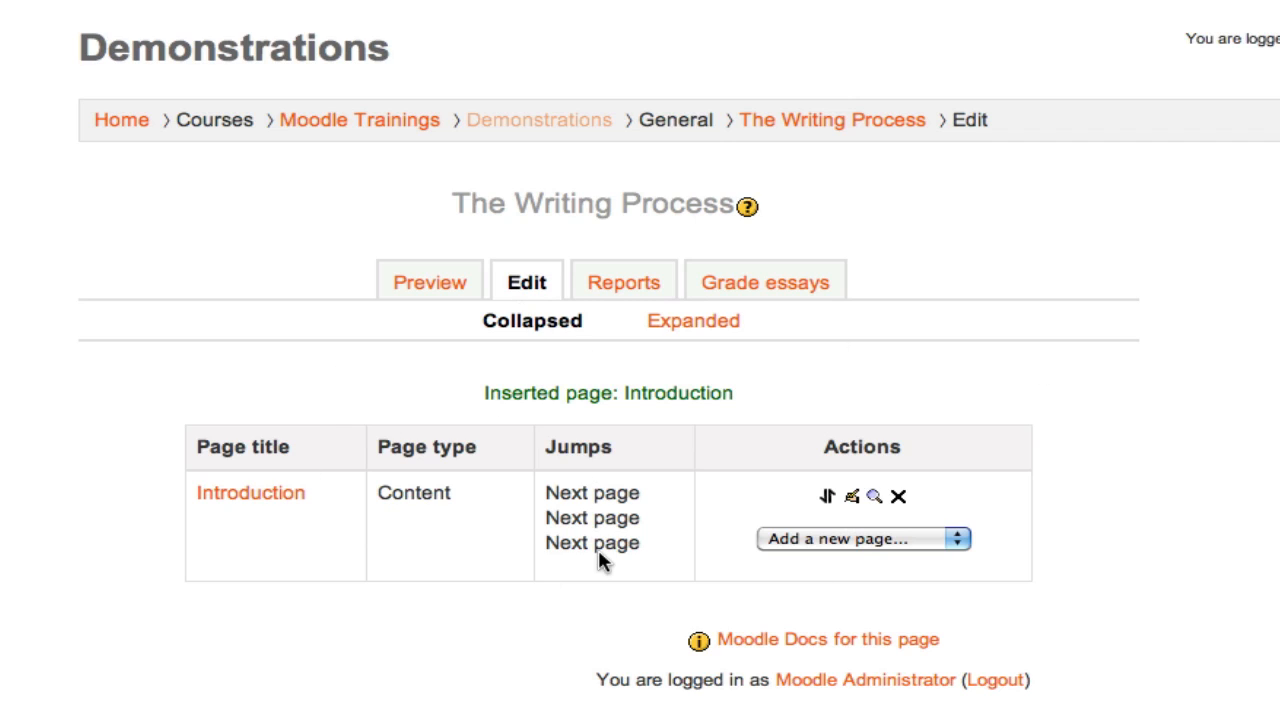
# Add another content page after the Introduction page and title it "Pre-Writing"
pyautogui.click(922, 538)
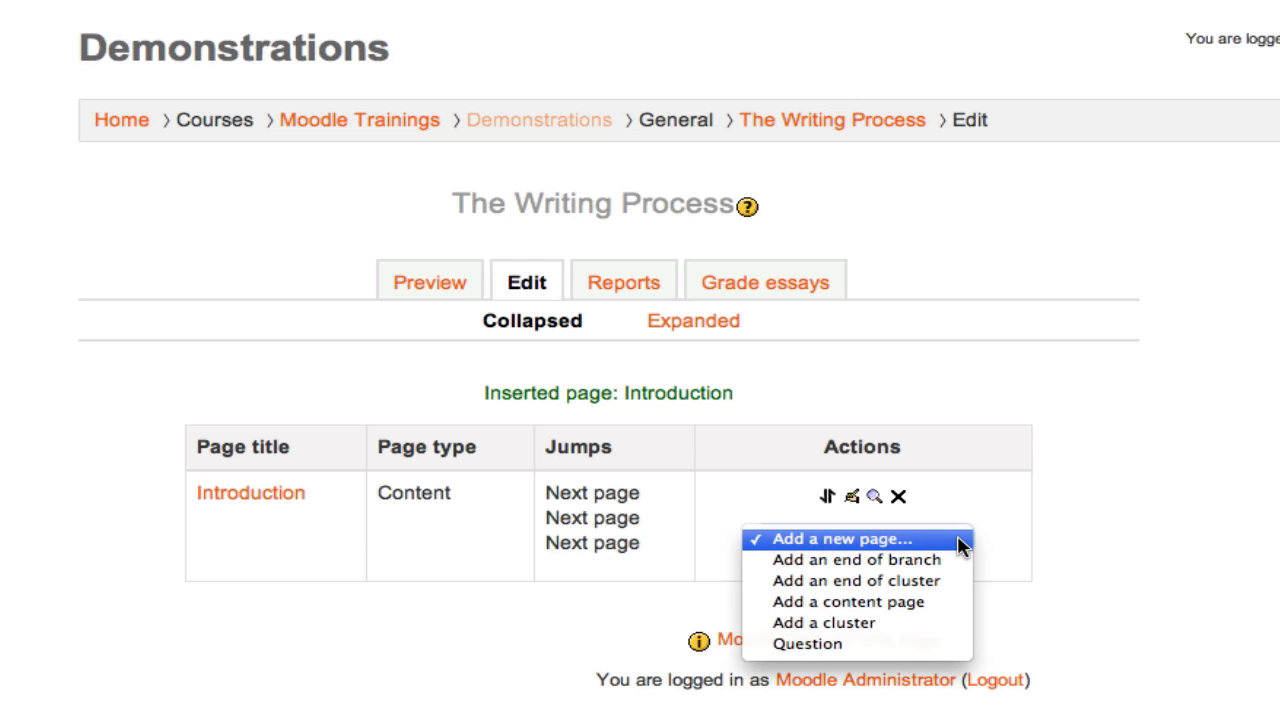
pyautogui.click(926, 604)
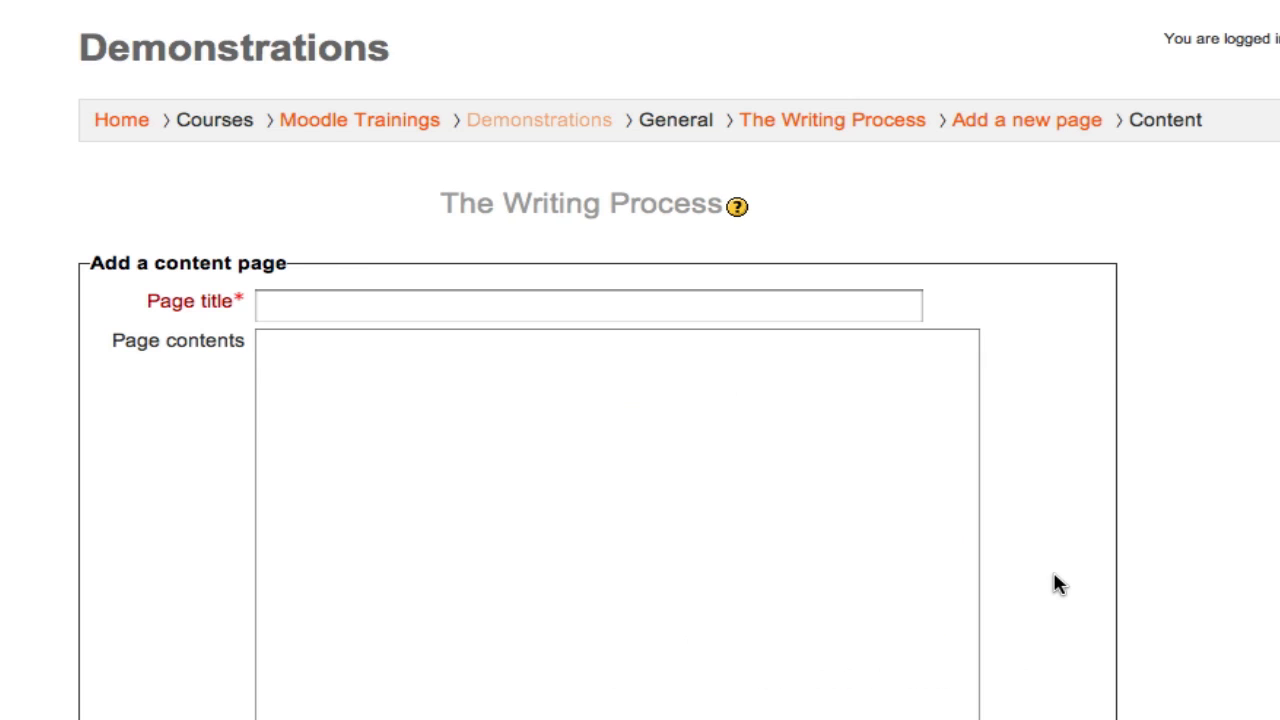
pyautogui.click(311, 300)
pyautogui.write('Pre-Writing')
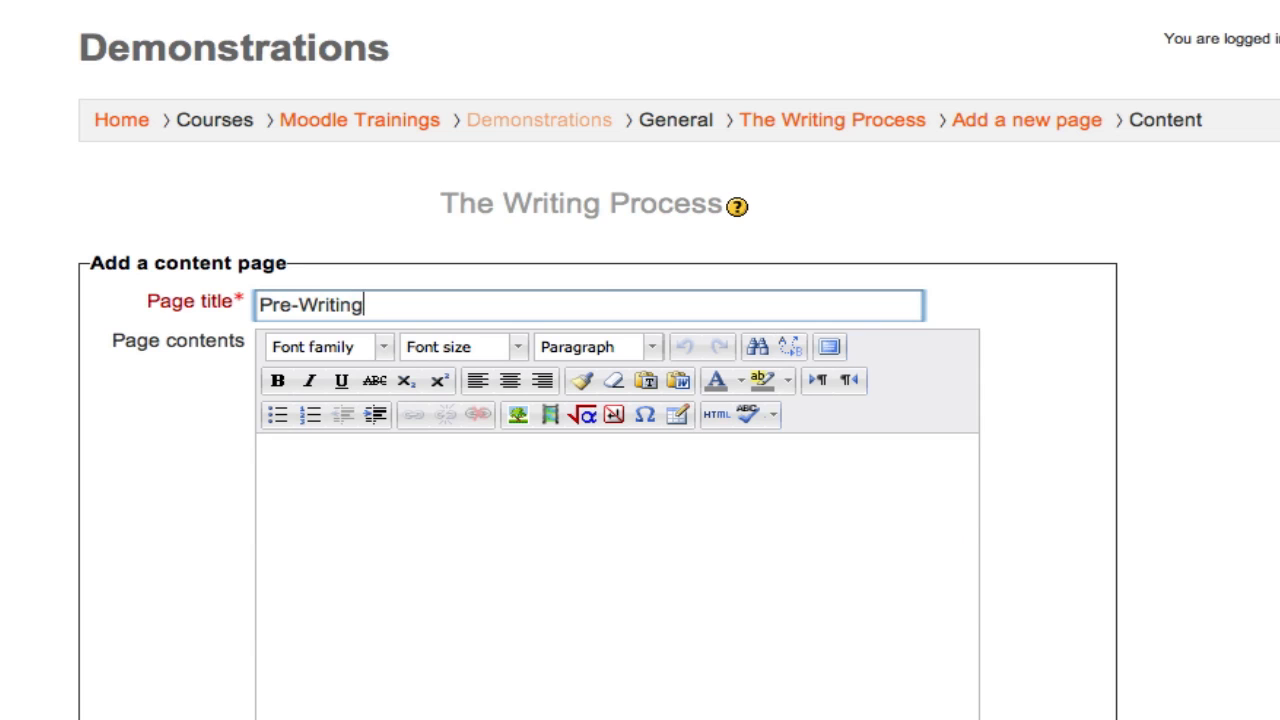
# Fill the page contents with "Prewriting content would go here.", "Brainstorming" and "Know your audience" on separate lines
pyautogui.click(328, 520)
pyautogui.write('Pre')
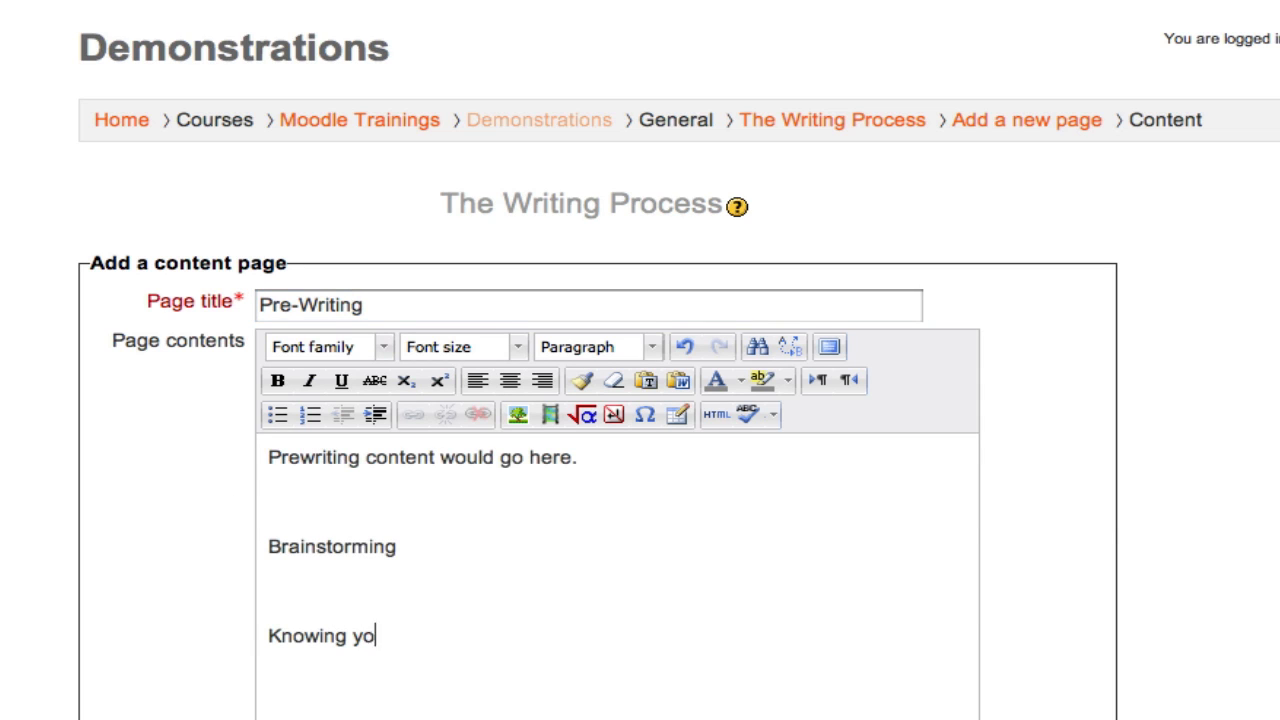
pyautogui.write('ur audience')
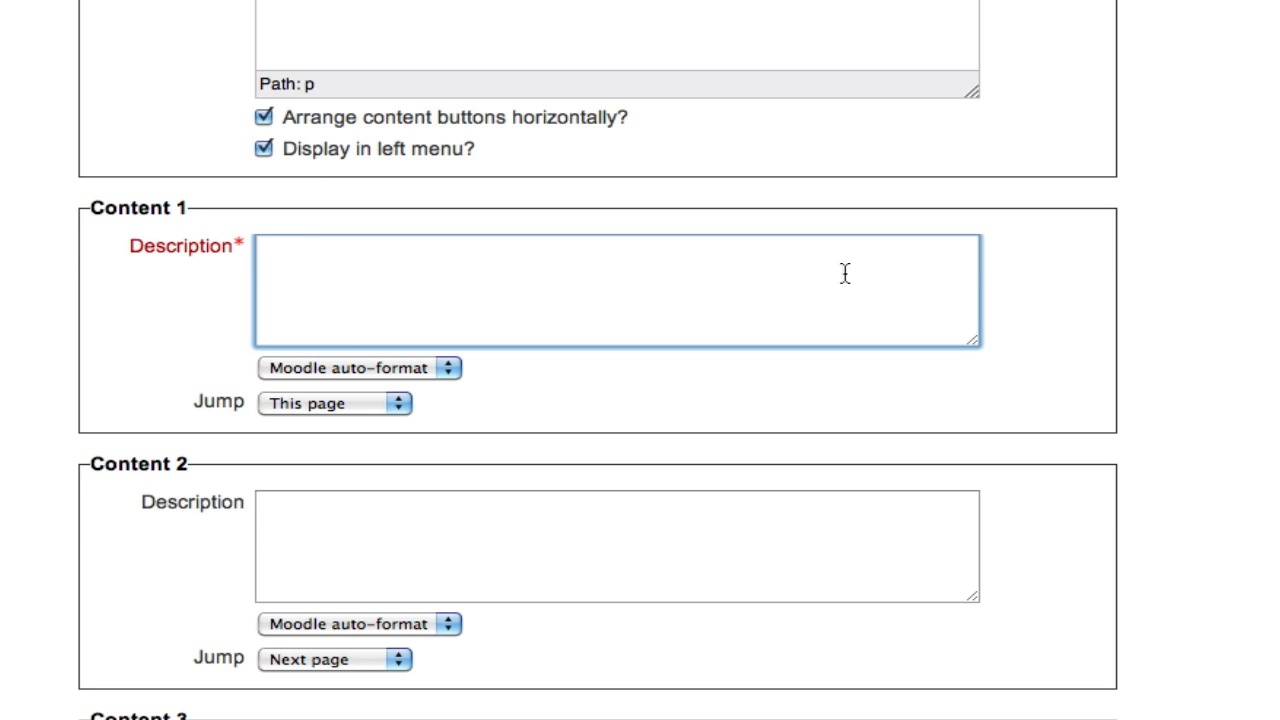
# Set the Content 1 description to "Continue" and its jump to Next page
pyautogui.write('Continue')
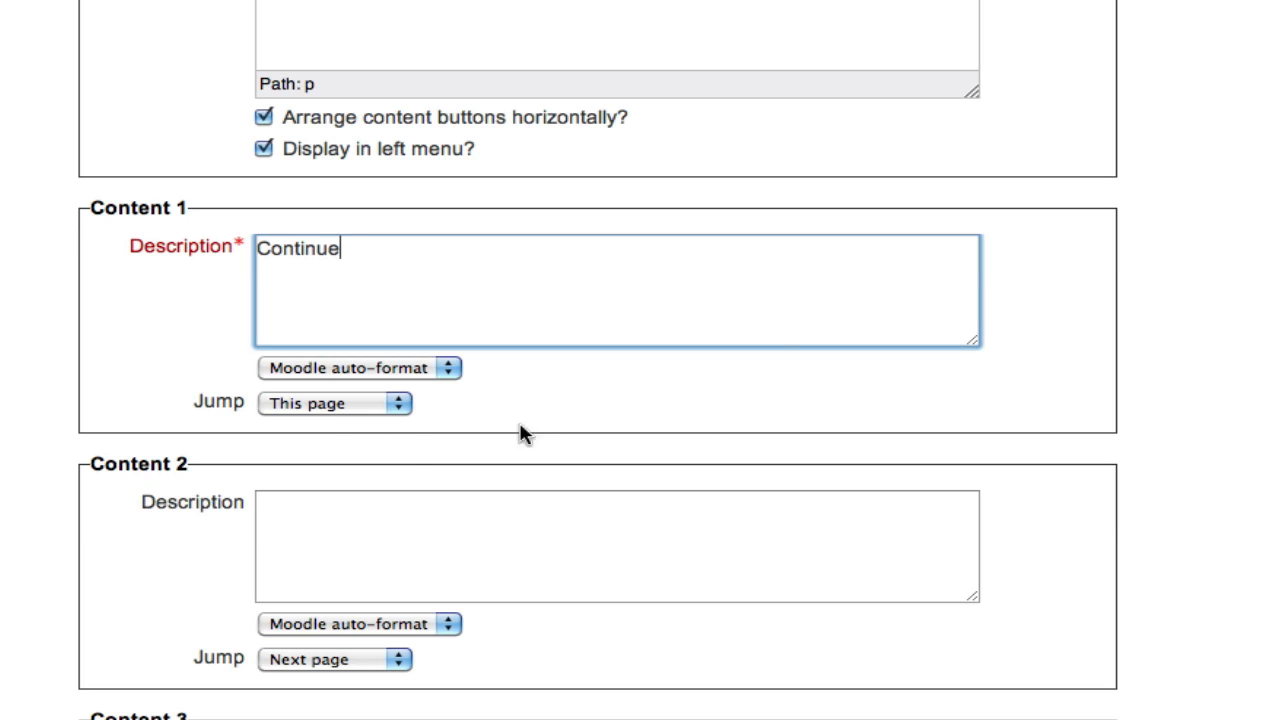
pyautogui.click(357, 405)
pyautogui.click(360, 428)
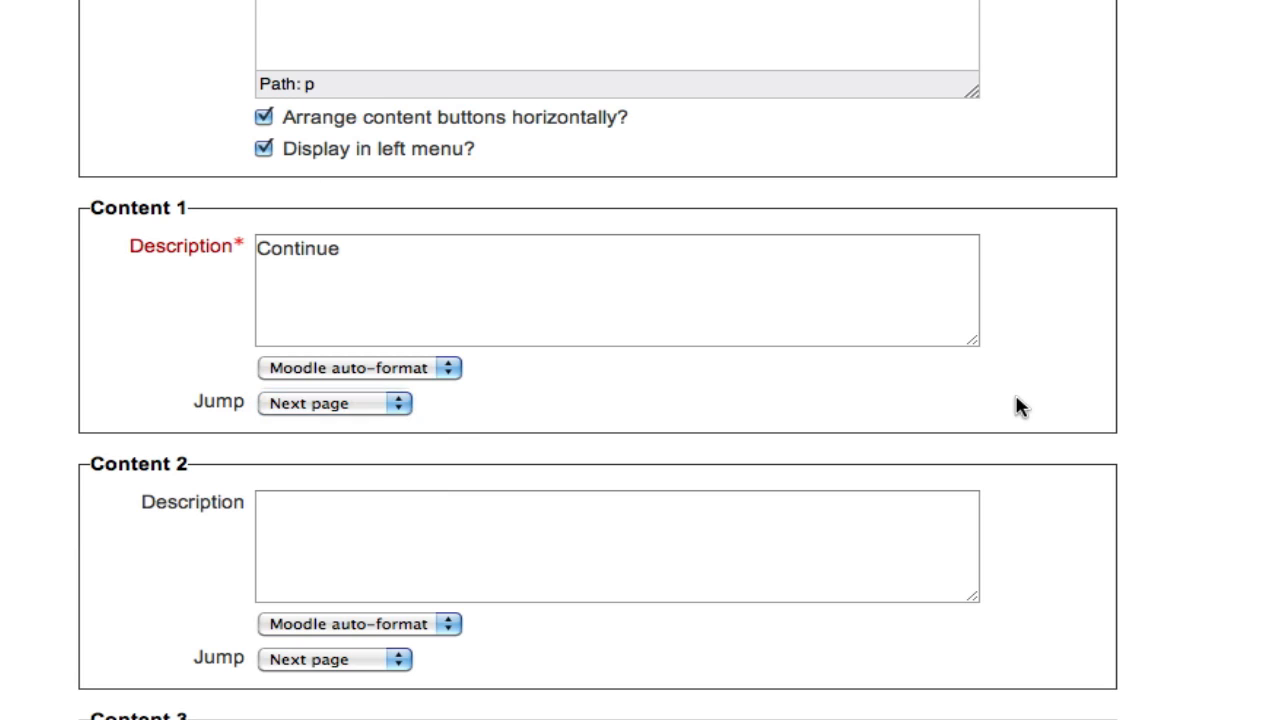
# Save the Pre-Writing content page to The Writing Process lesson
pyautogui.scroll(-10, 1020, 406)
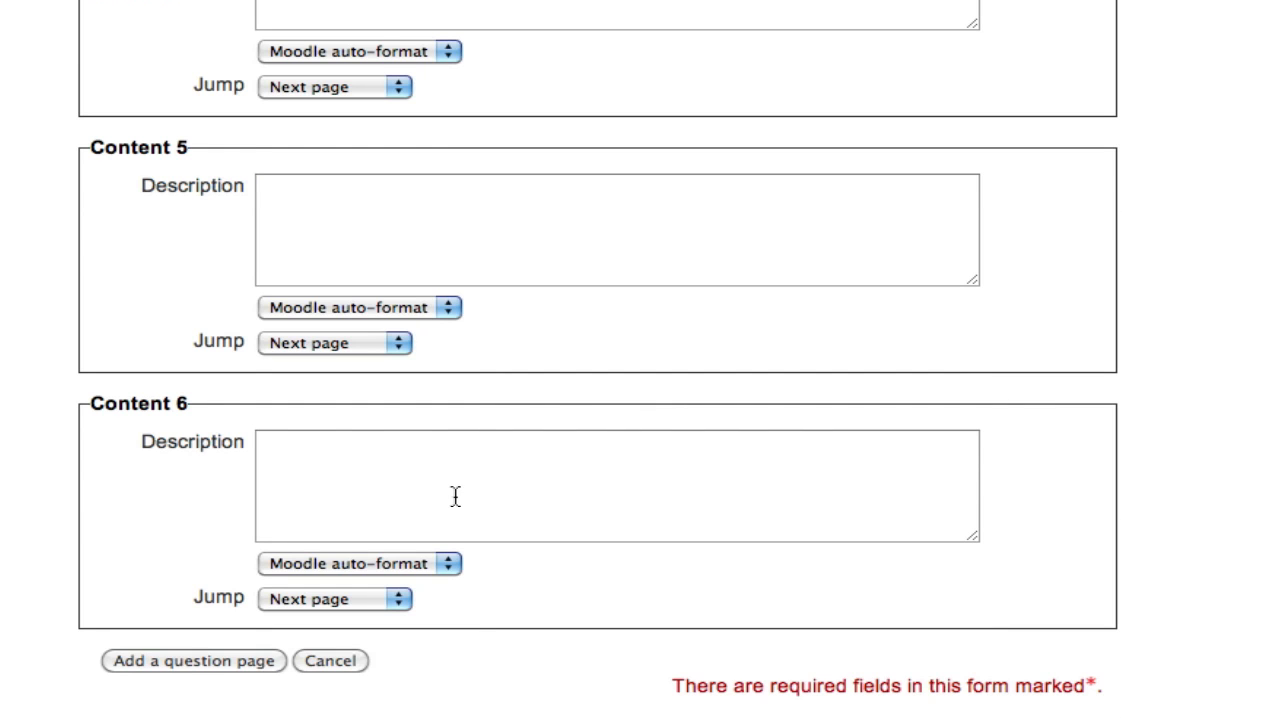
pyautogui.click(240, 670)
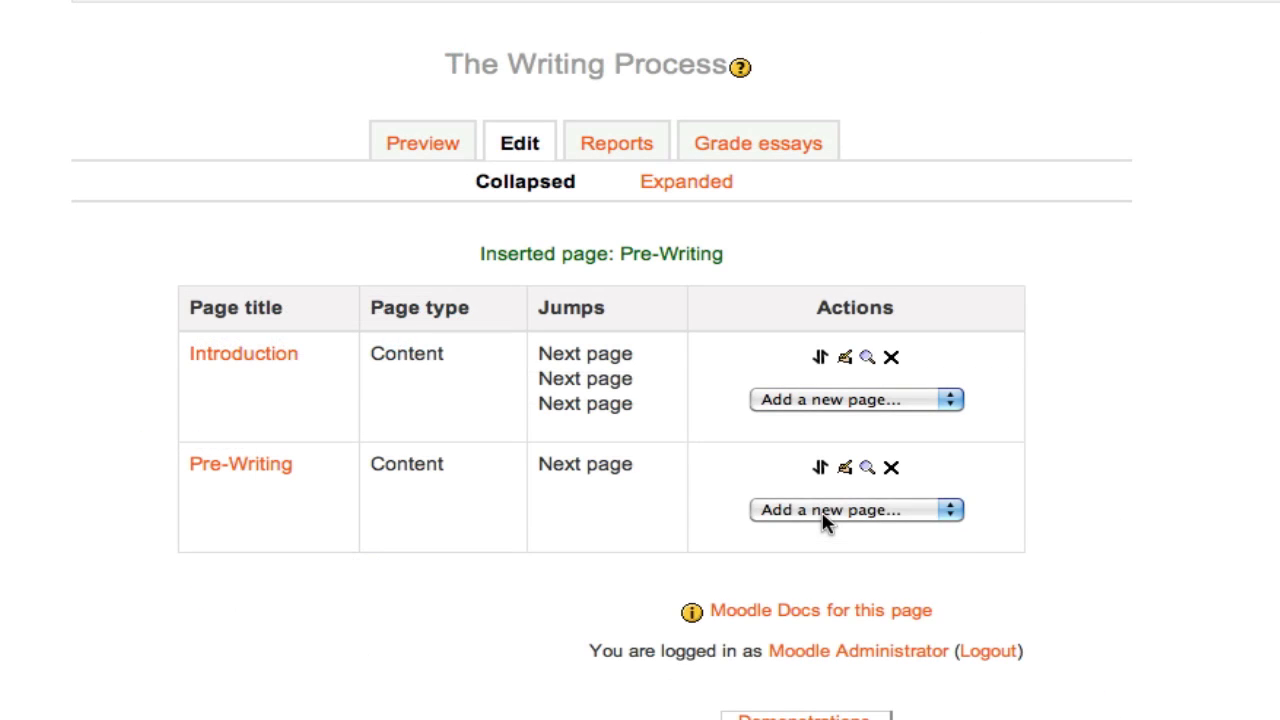
# Add a content page after Pre-Writing, titled "Draft", with the page contents "Drafting your paper"
pyautogui.click(826, 515)
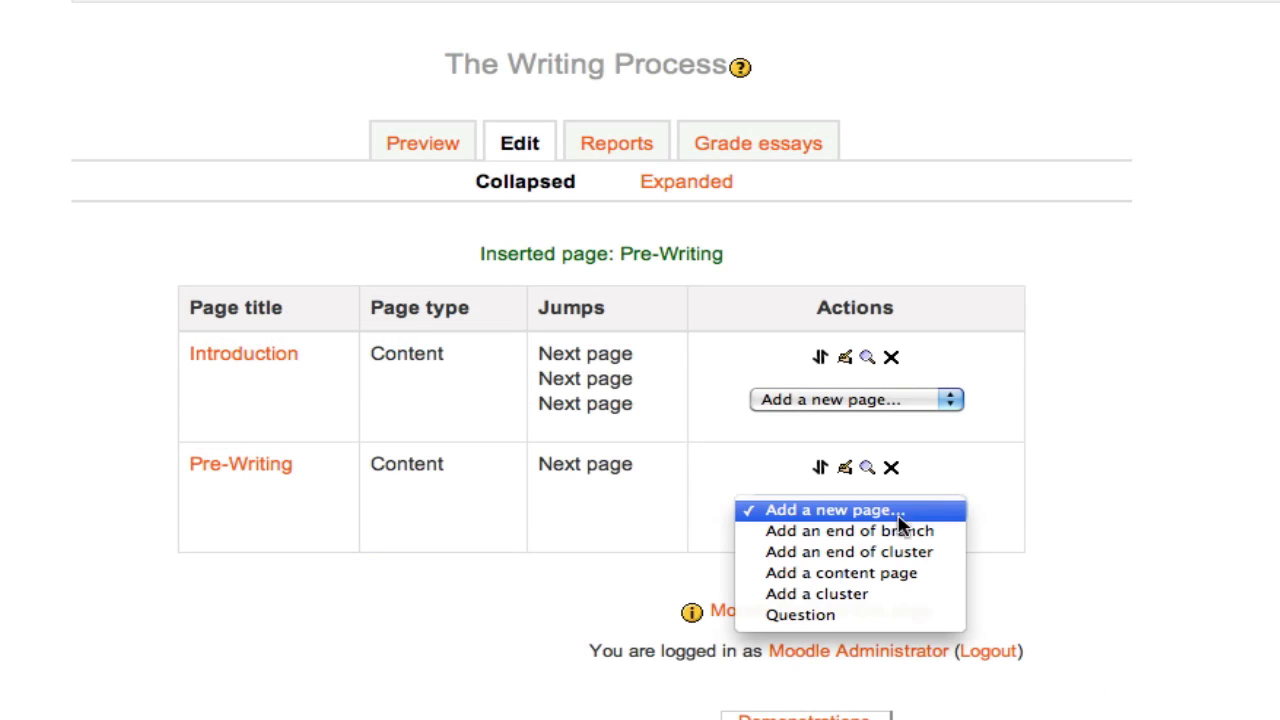
pyautogui.click(945, 574)
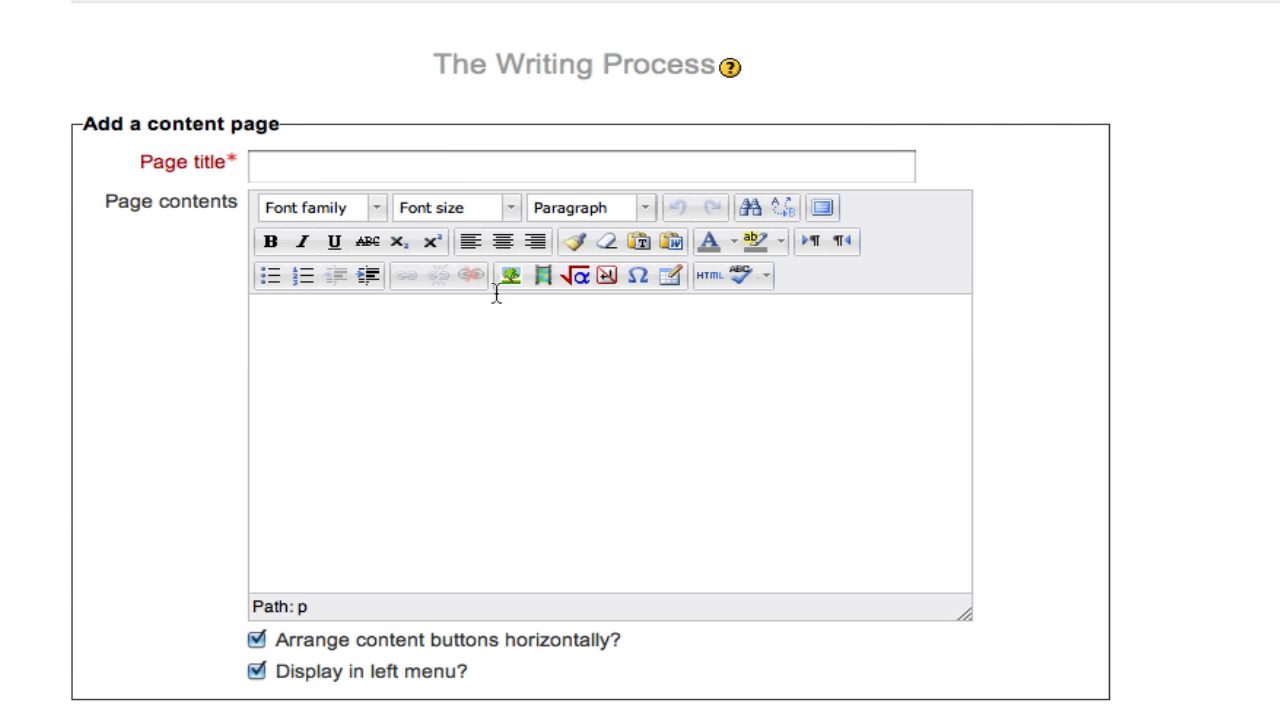
pyautogui.click(445, 173)
pyautogui.write('Draft')
pyautogui.press('Tab')
pyautogui.write('Drafting your paper')
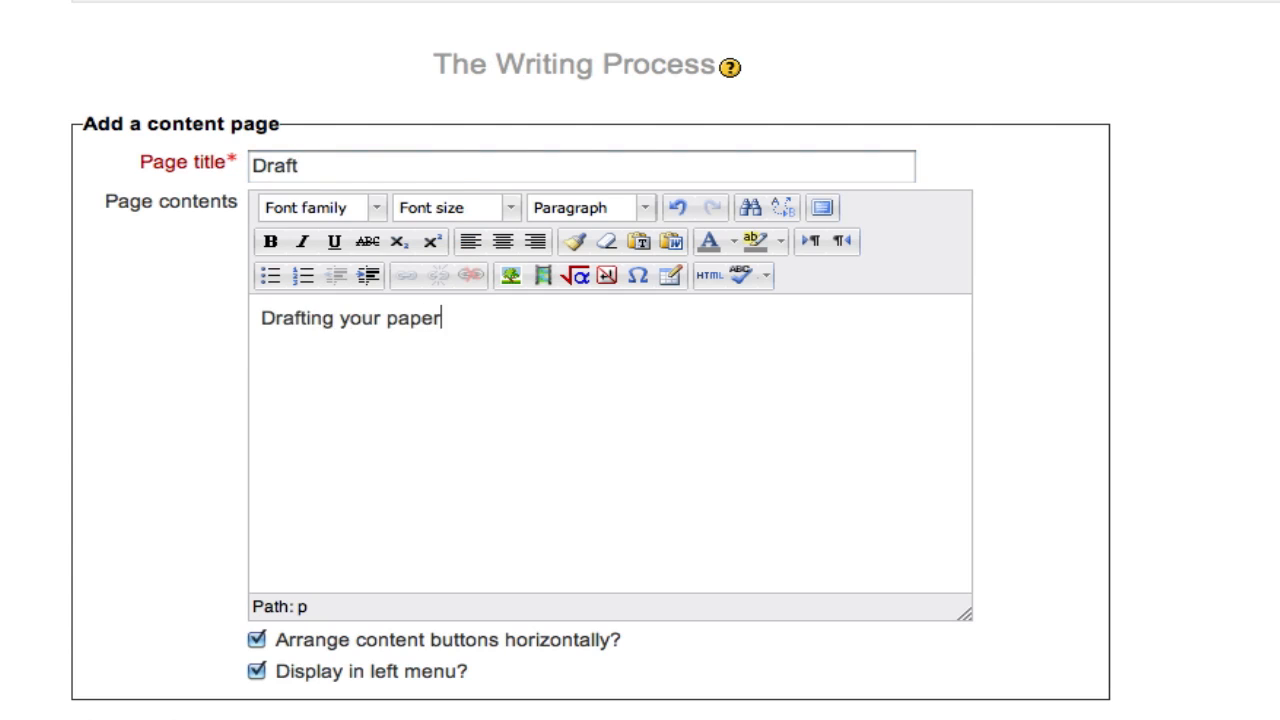
# Set the Draft page's Content 1 description to "Continue" with a jump to Next page, and save the page
pyautogui.press('Tab')
pyautogui.write('Continue')
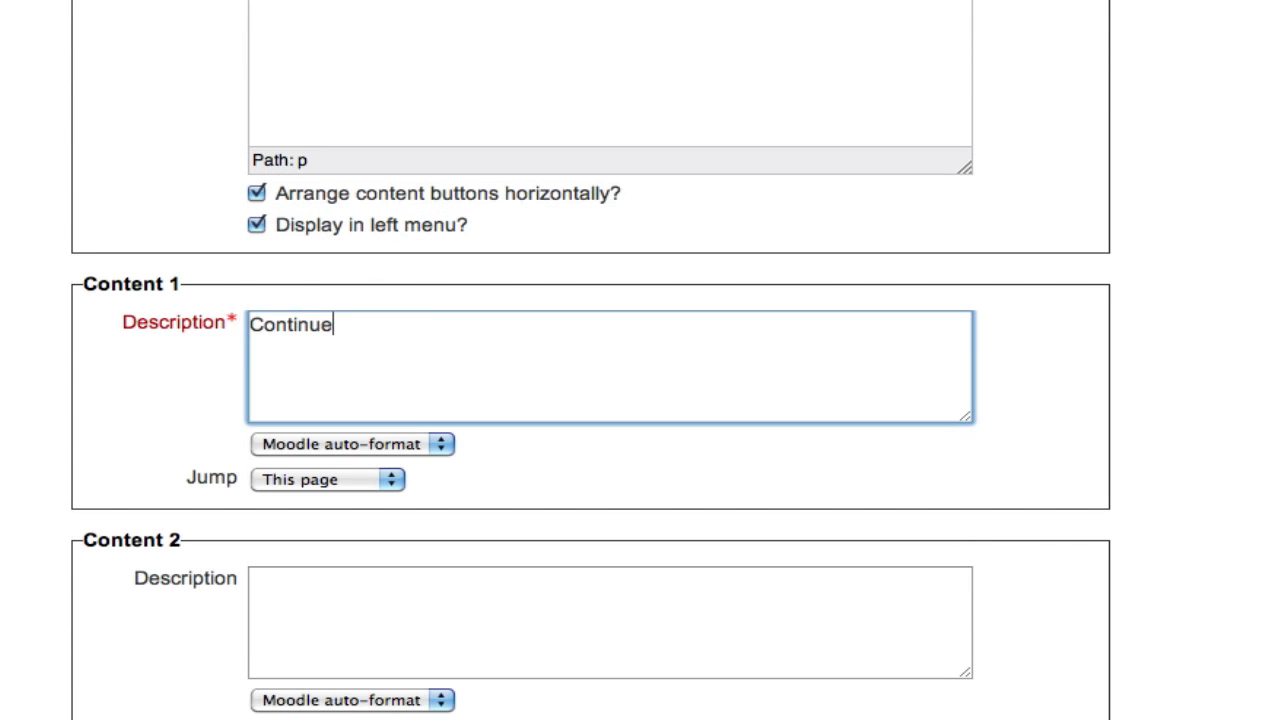
pyautogui.click(350, 480)
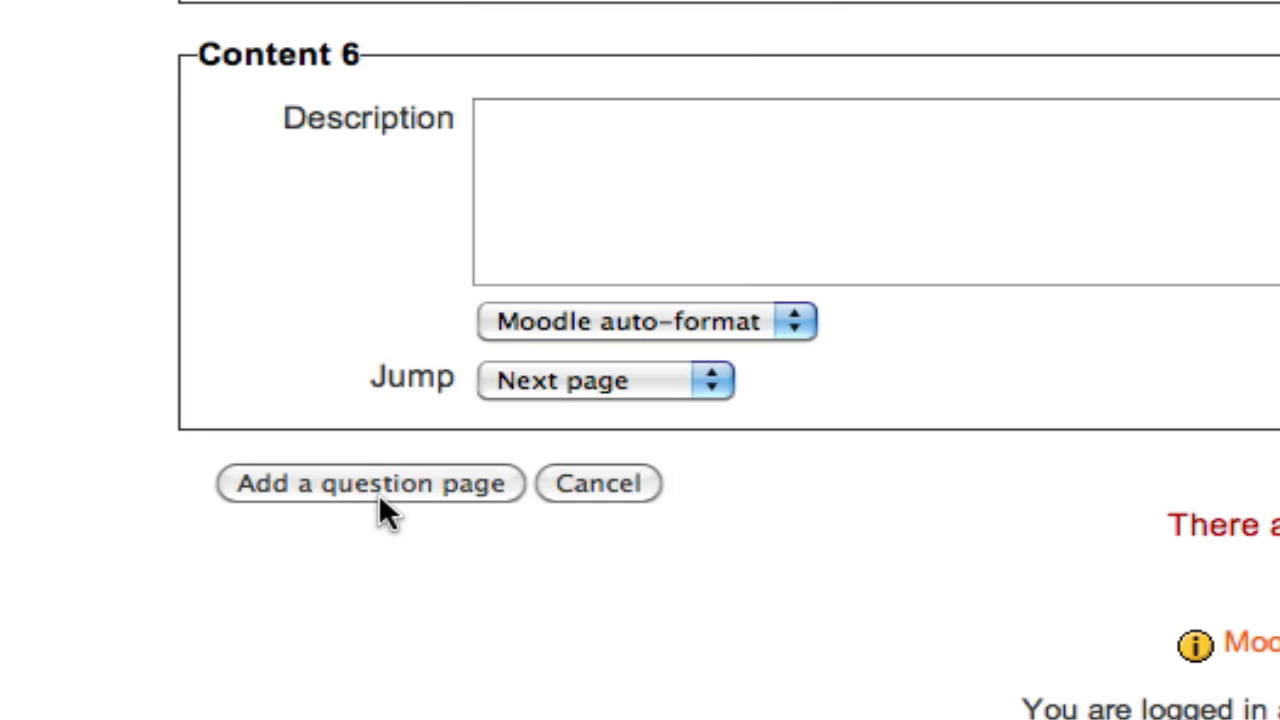
pyautogui.click(379, 485)
# Add a content page after the Draft page and title it "Revising"
pyautogui.click(1109, 420)
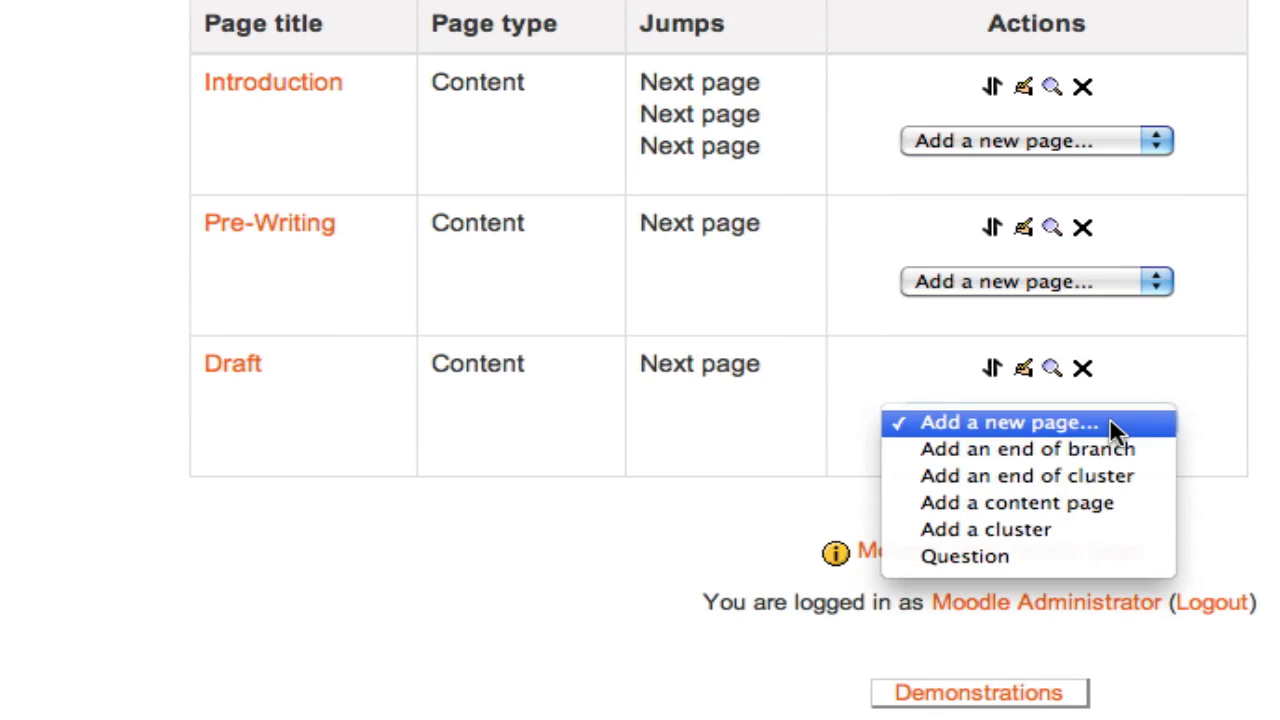
pyautogui.click(1111, 497)
pyautogui.write('Revising')
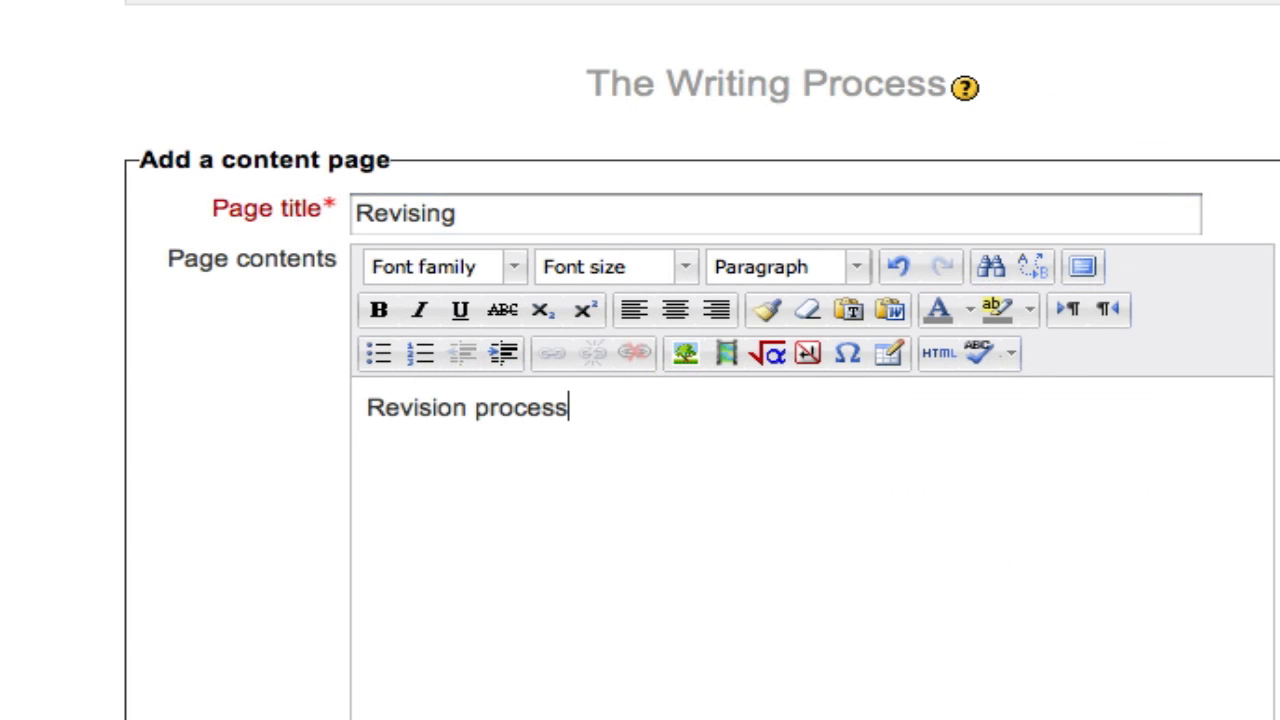
# Set the Revising page's Content 1 description to "Continue" with a jump to Next page, and save the page
pyautogui.scroll(-10, 694, 489)
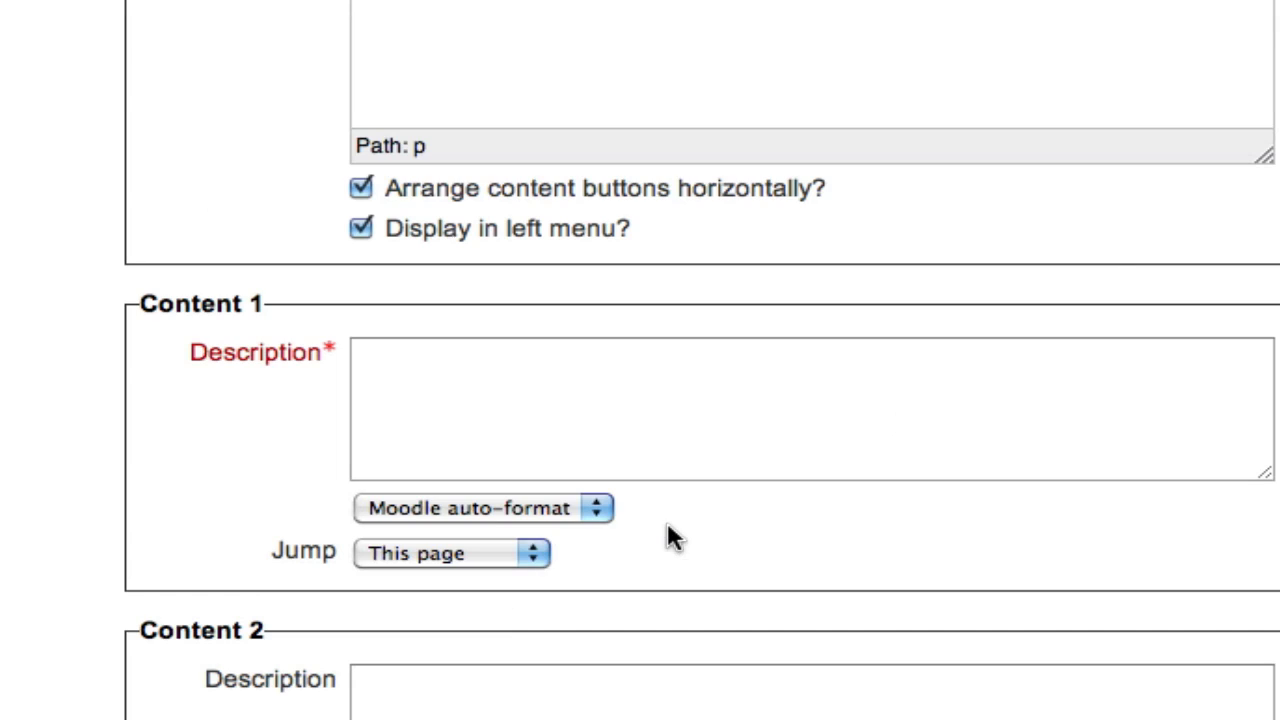
pyautogui.click(663, 386)
pyautogui.write('Continue')
pyautogui.click(412, 553)
pyautogui.click(419, 577)
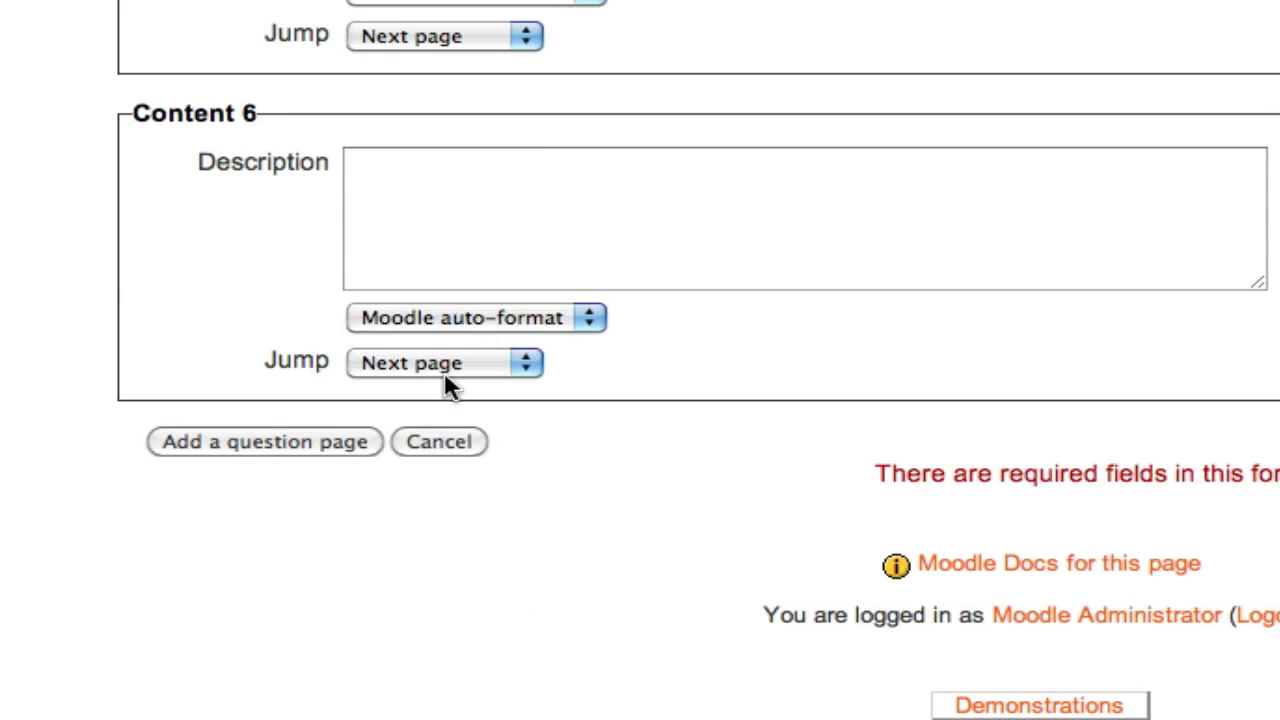
pyautogui.click(310, 442)
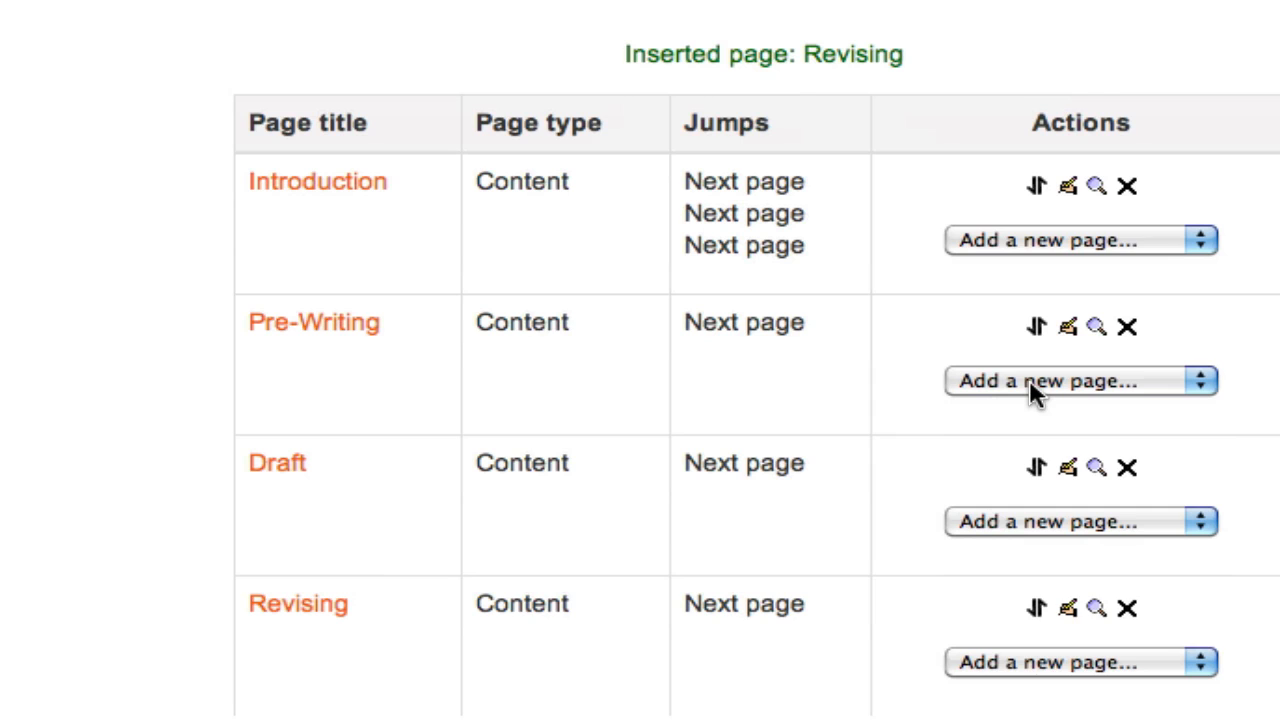
pyautogui.click(1193, 392)
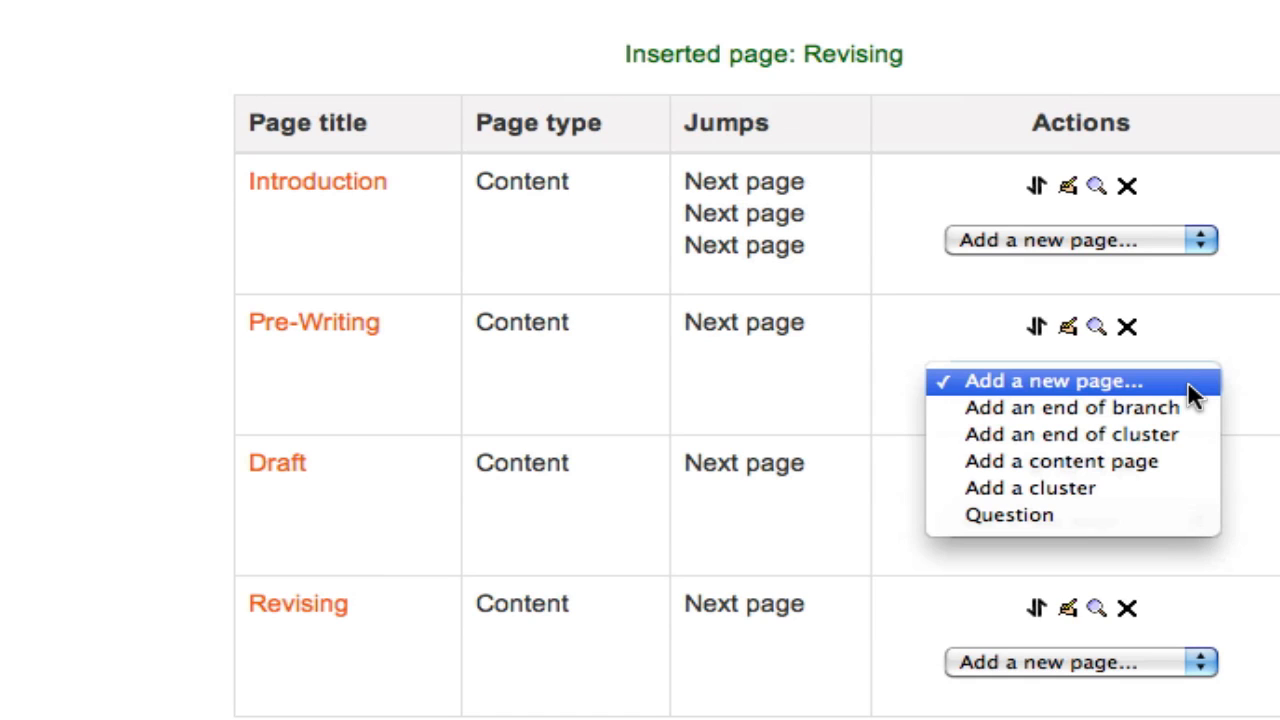
pyautogui.click(1193, 392)
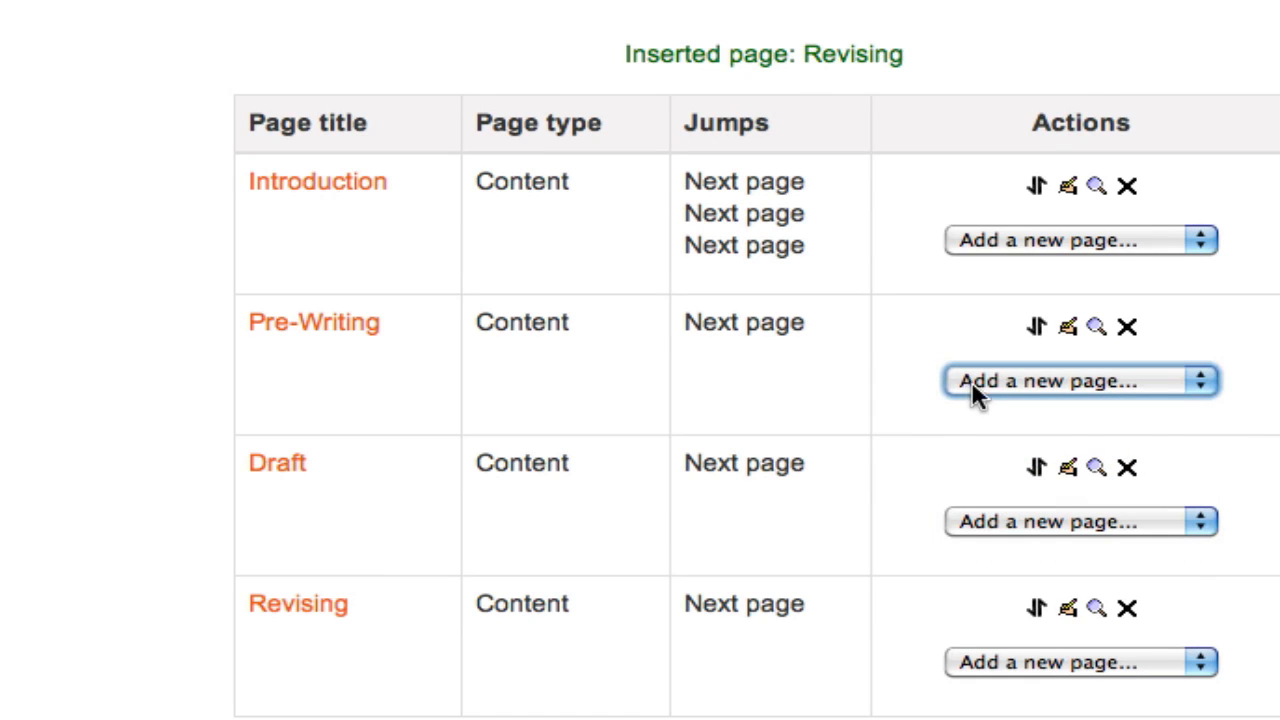
pyautogui.click(1126, 381)
pyautogui.click(789, 384)
# Add a question page of the Multichoice type after the Pre-Writing page
pyautogui.click(1186, 376)
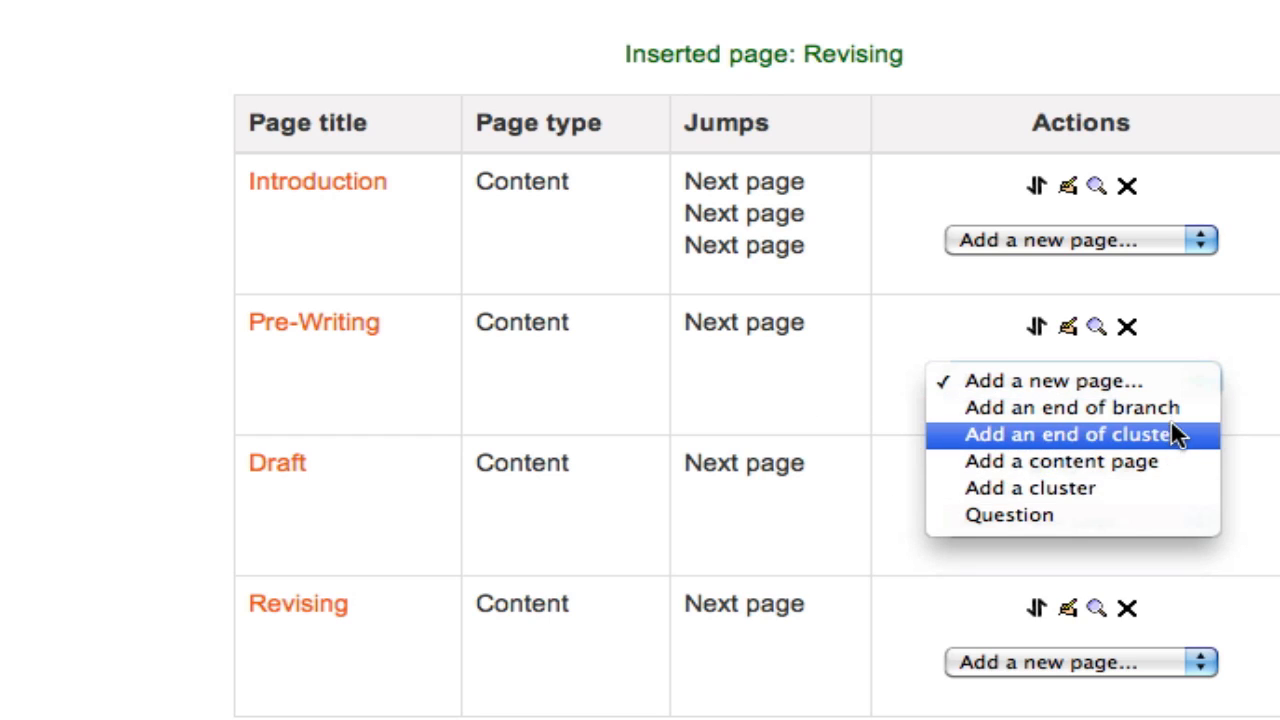
pyautogui.click(1160, 515)
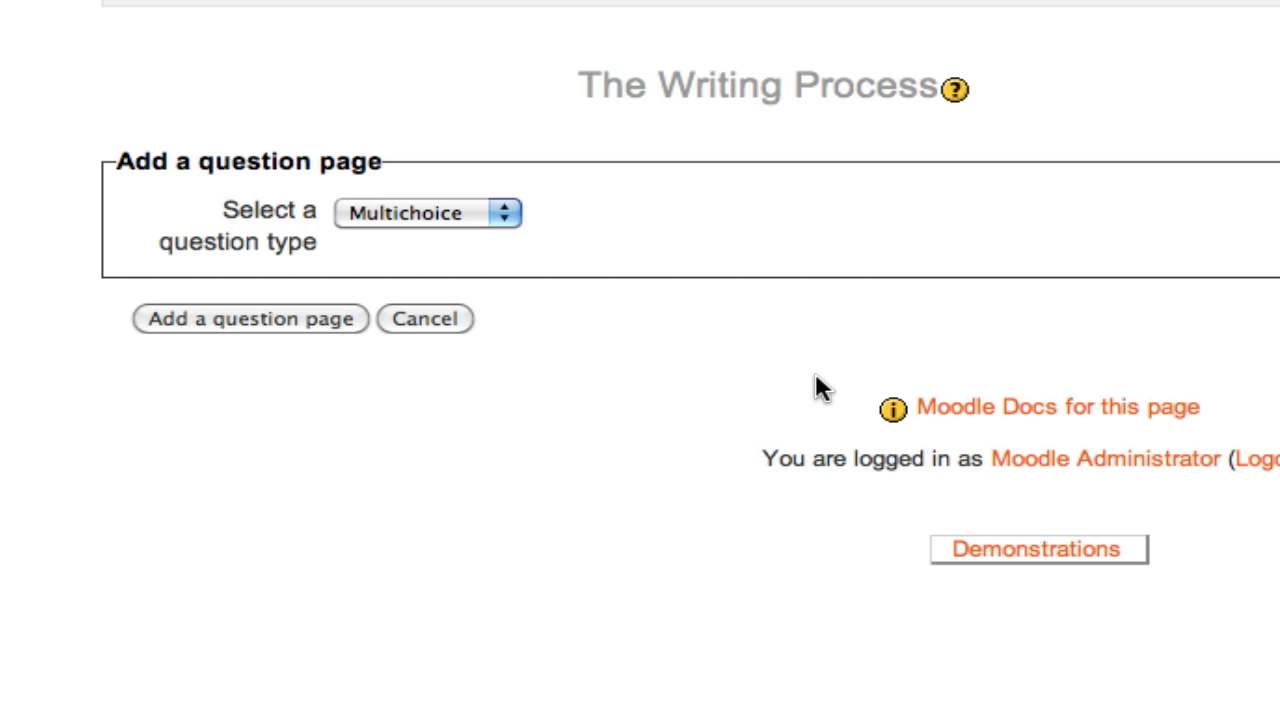
pyautogui.click(466, 216)
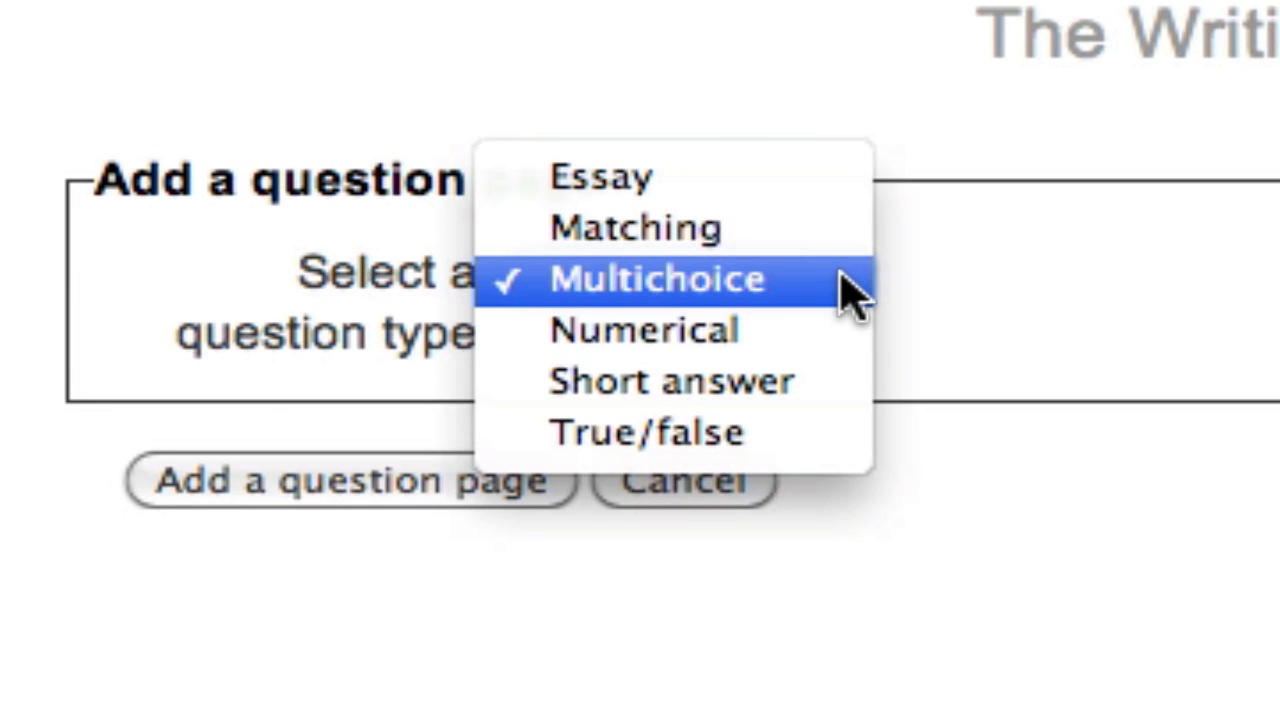
pyautogui.click(812, 298)
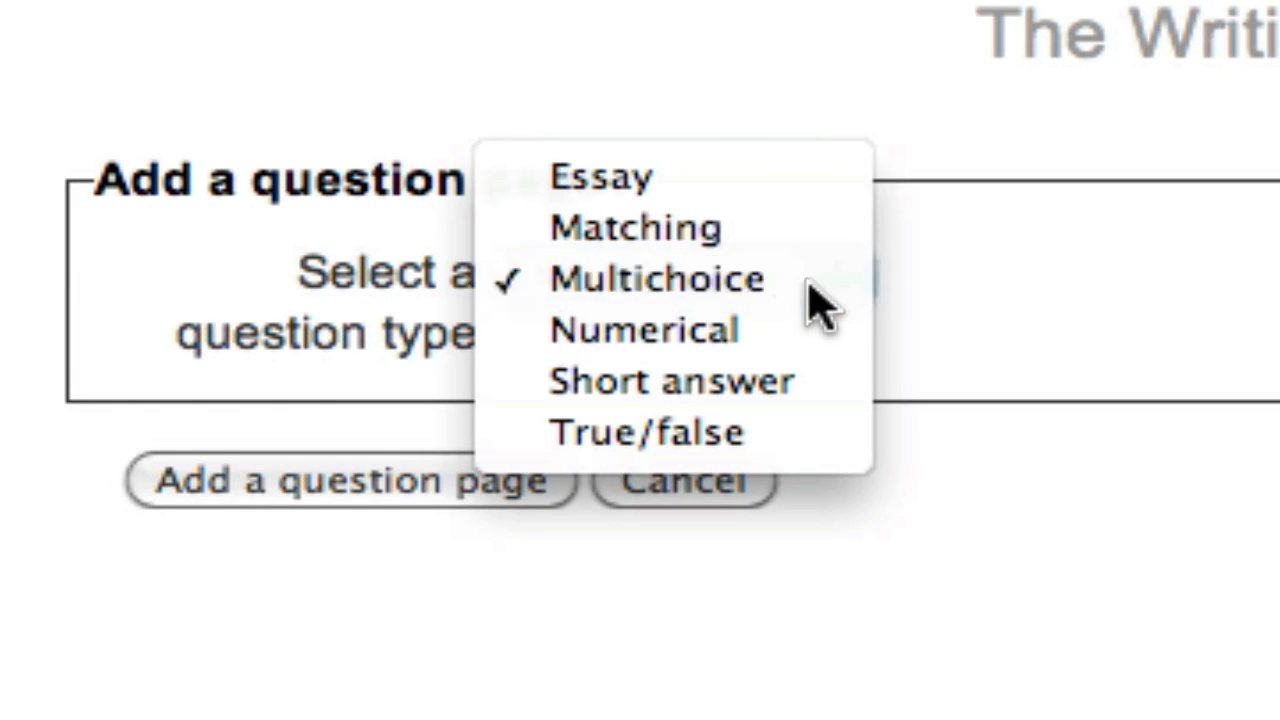
pyautogui.click(300, 480)
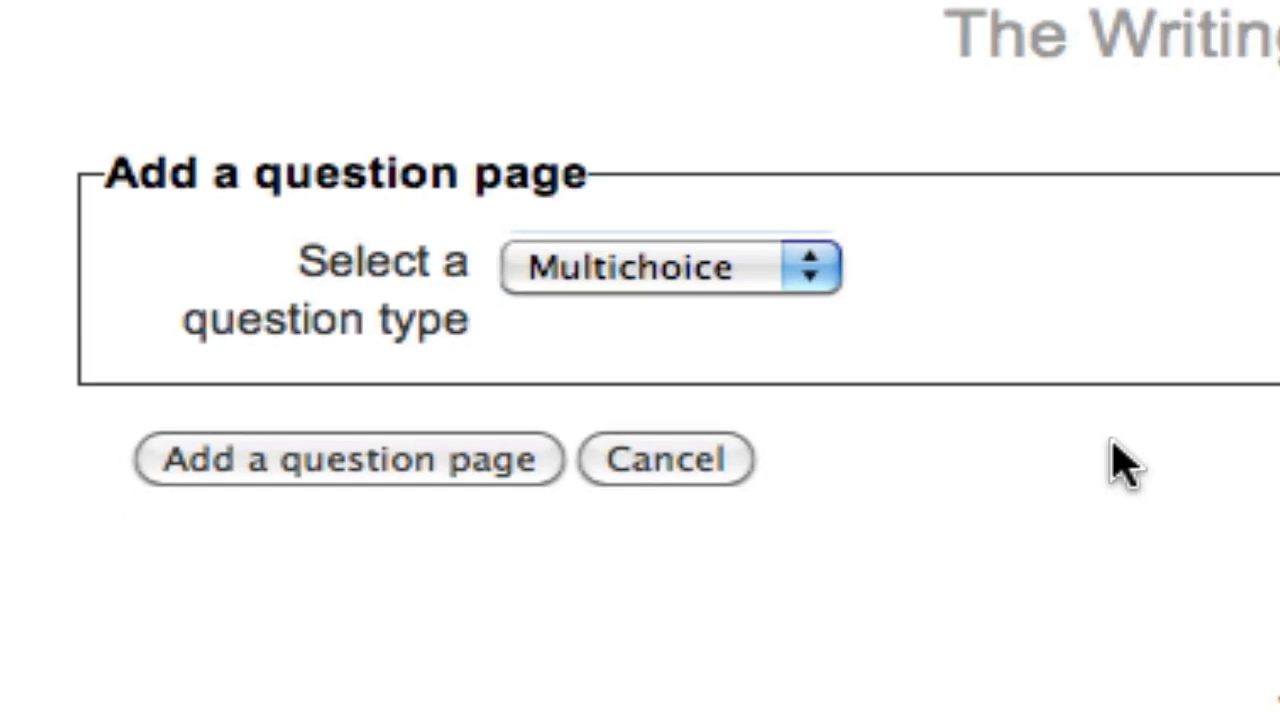
# Title the question page "Question About Pre-Writing"
pyautogui.click(440, 163)
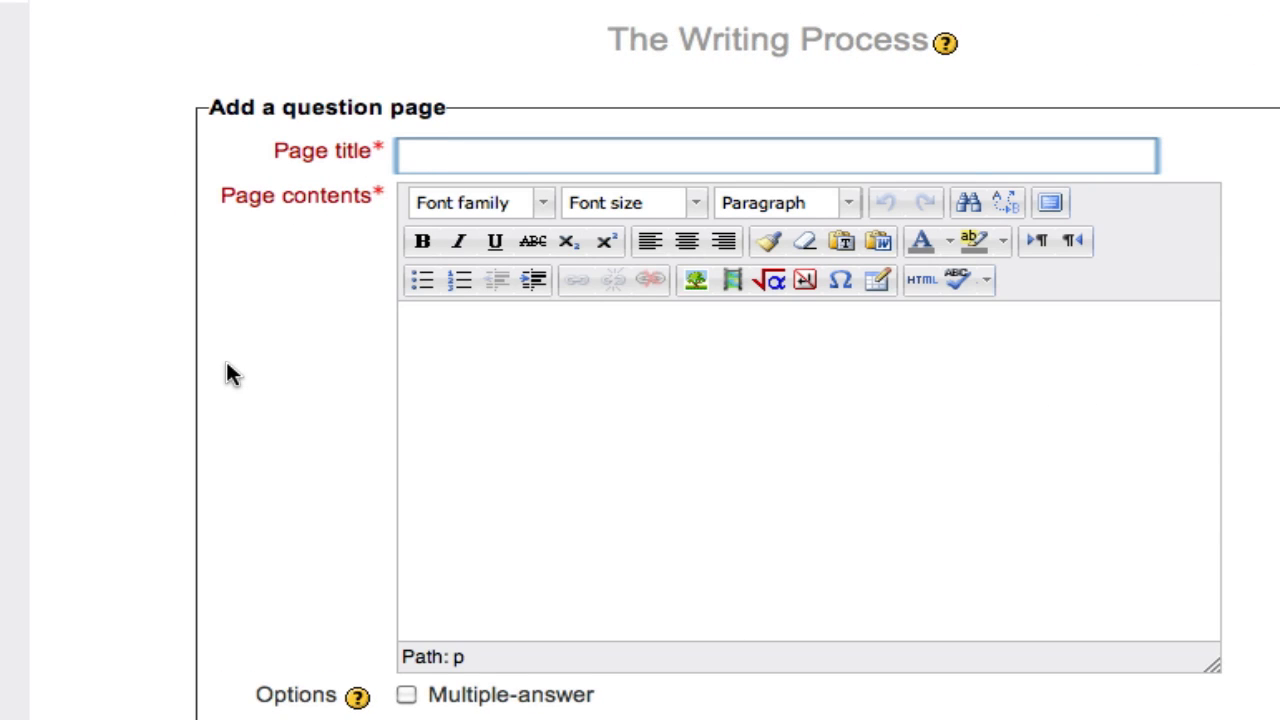
pyautogui.scroll(-2, 232, 374)
pyautogui.write('Quest')
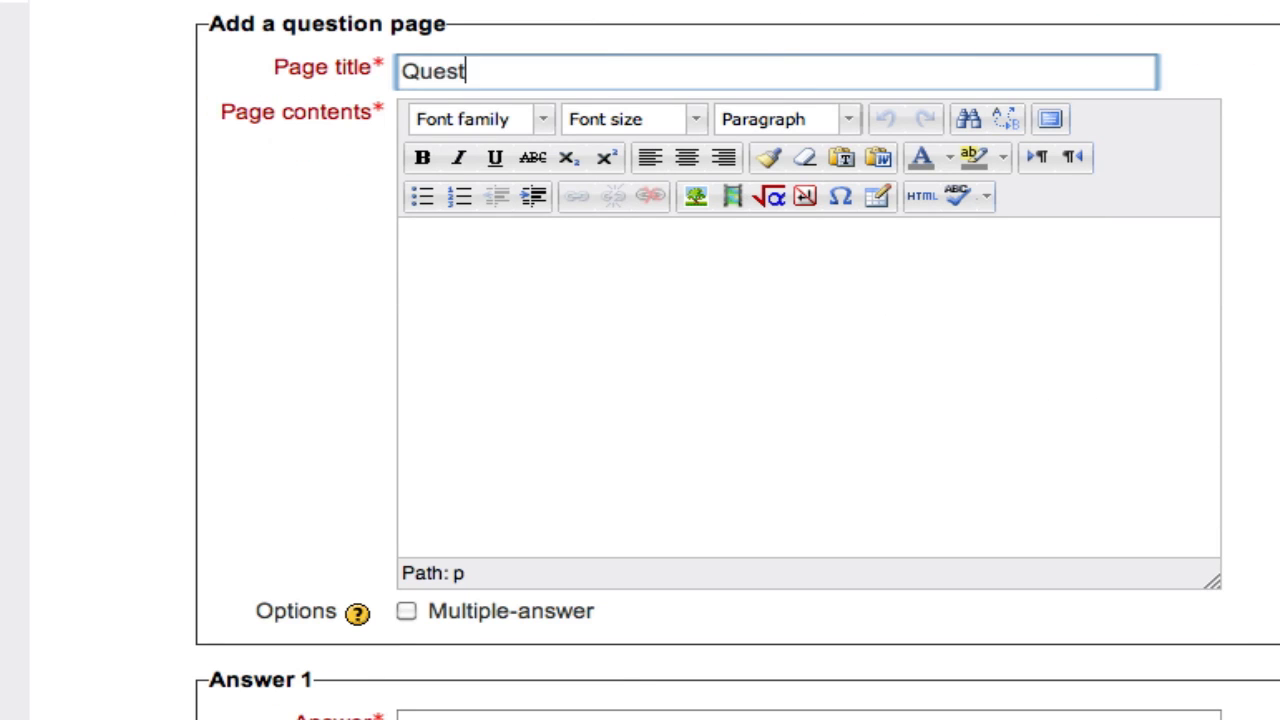
pyautogui.write('ion About ')
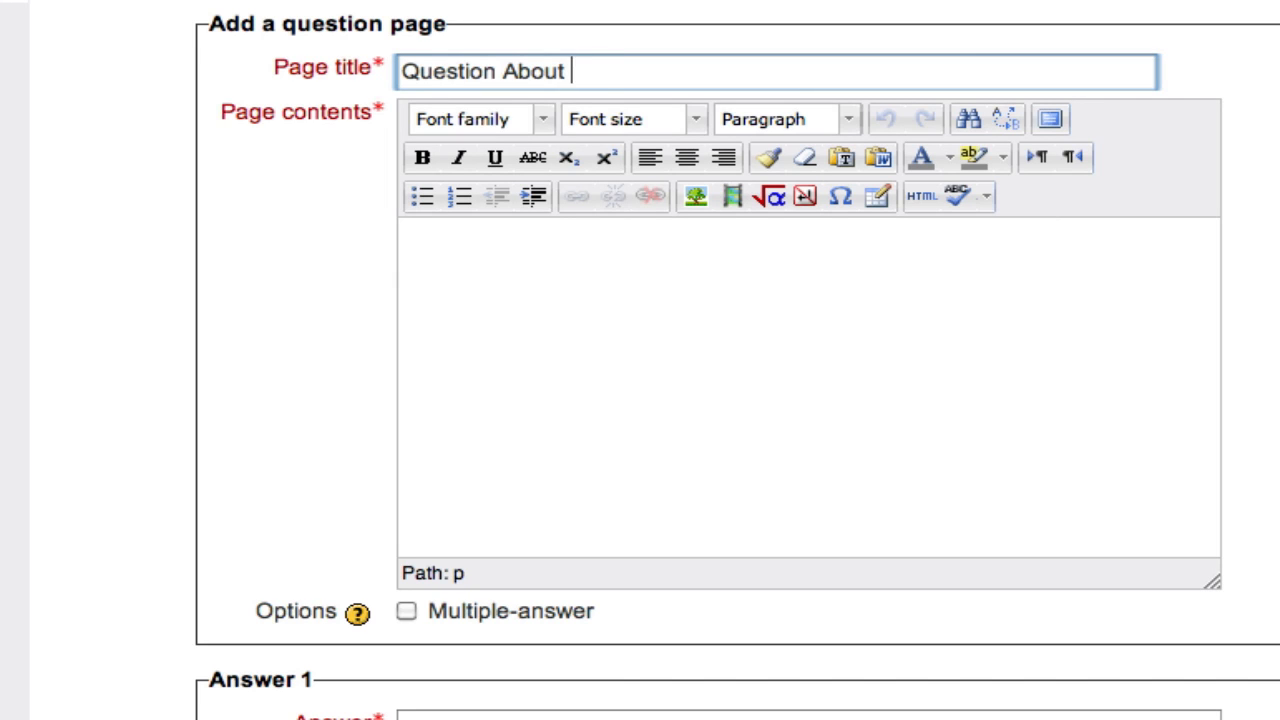
pyautogui.write('Pre-Writing')
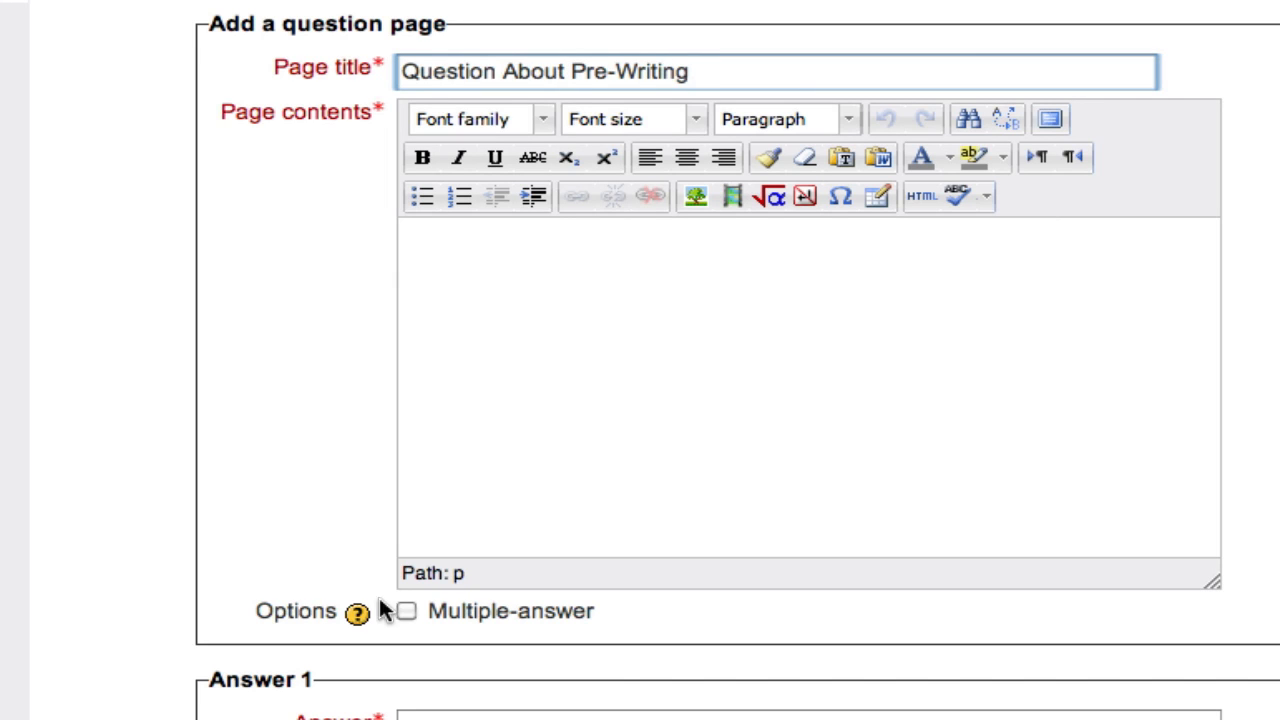
# Enter the question "Which of the following processes are part of the pre-writing stage?" and enable the Multiple-answer option
pyautogui.click(629, 400)
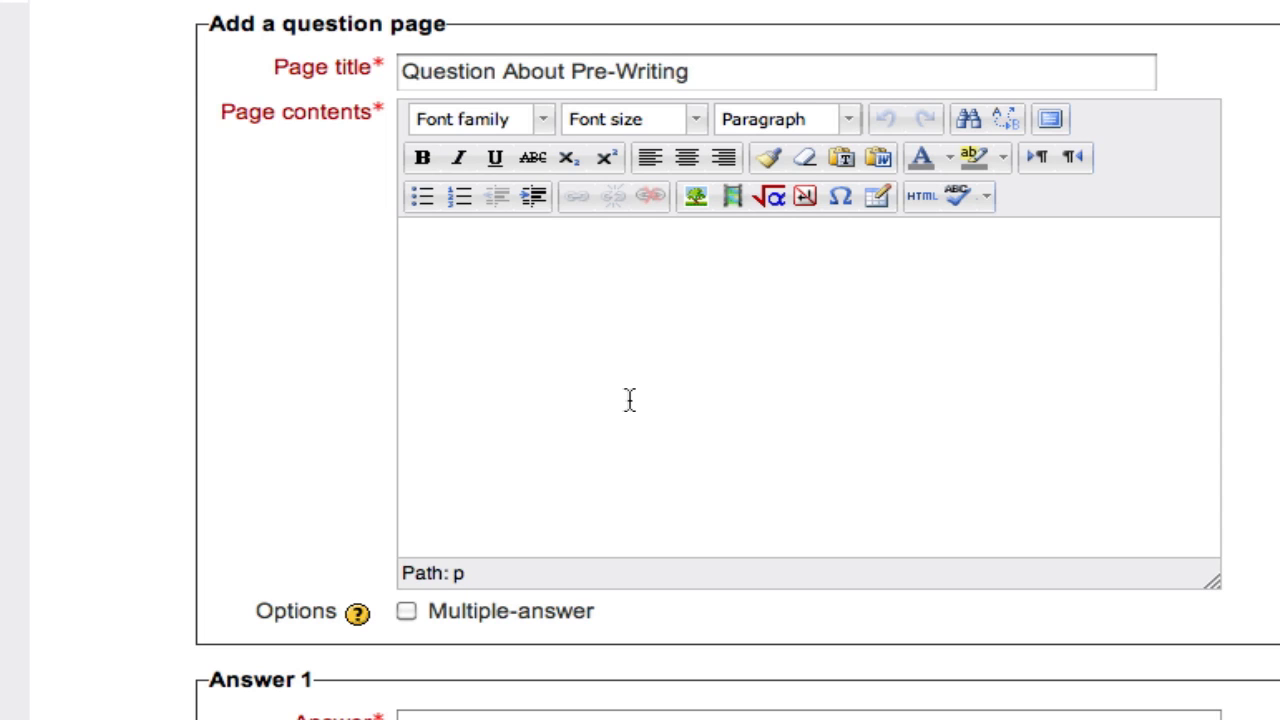
pyautogui.write('Which of the following processes are part of the pre-writing stage?')
pyautogui.scroll(-3, 472, 443)
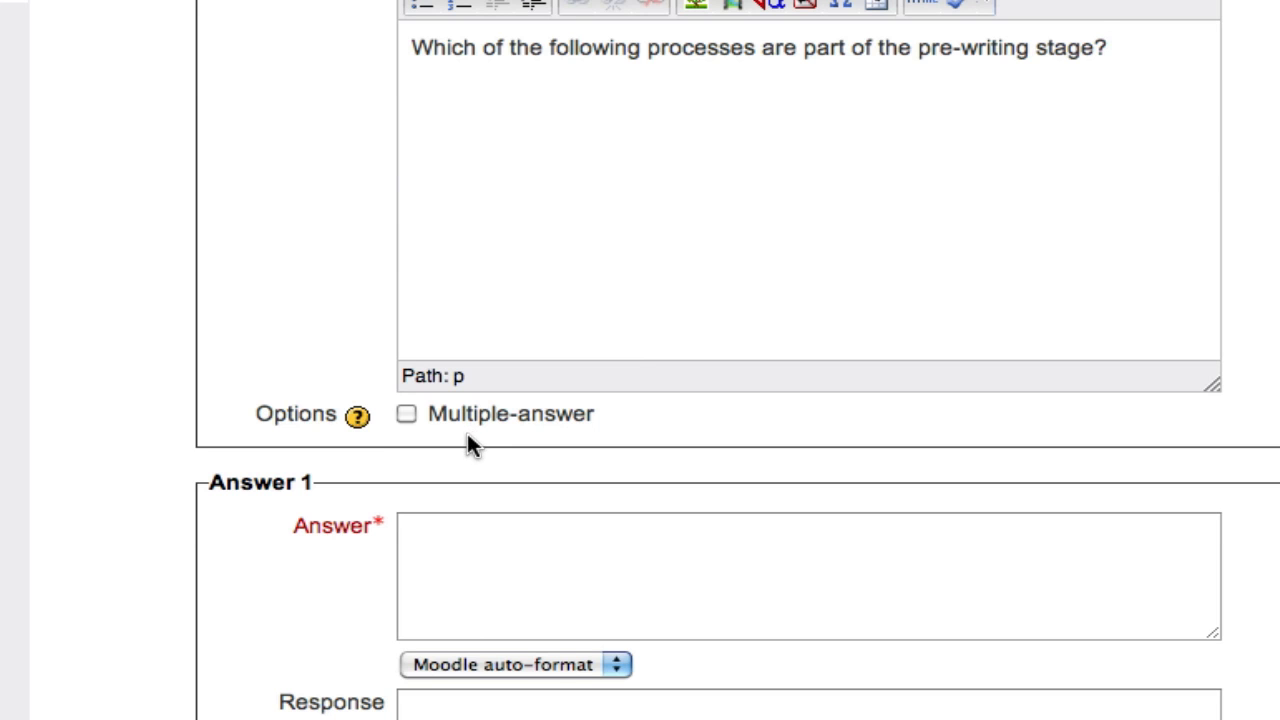
pyautogui.click(406, 415)
# Set Answer 1 to "Brainstorming" with the response "That's correct!"
pyautogui.scroll(-6, 646, 422)
pyautogui.click(591, 220)
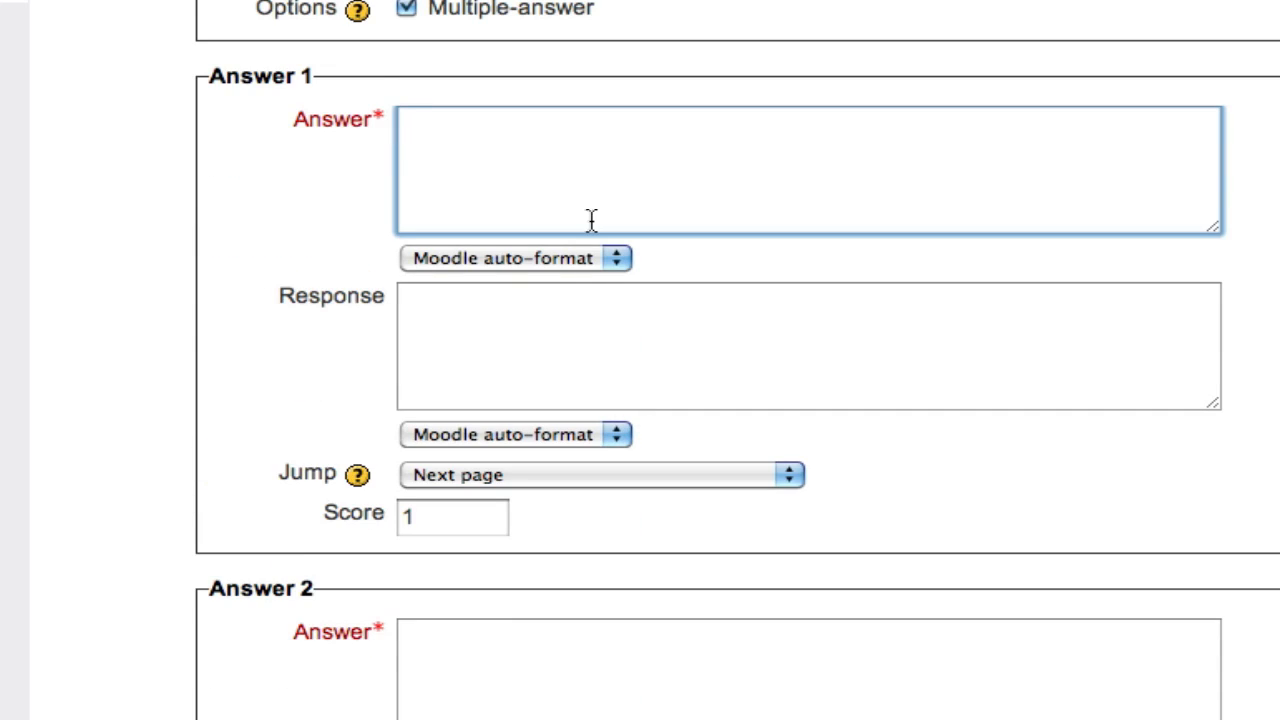
pyautogui.click(594, 340)
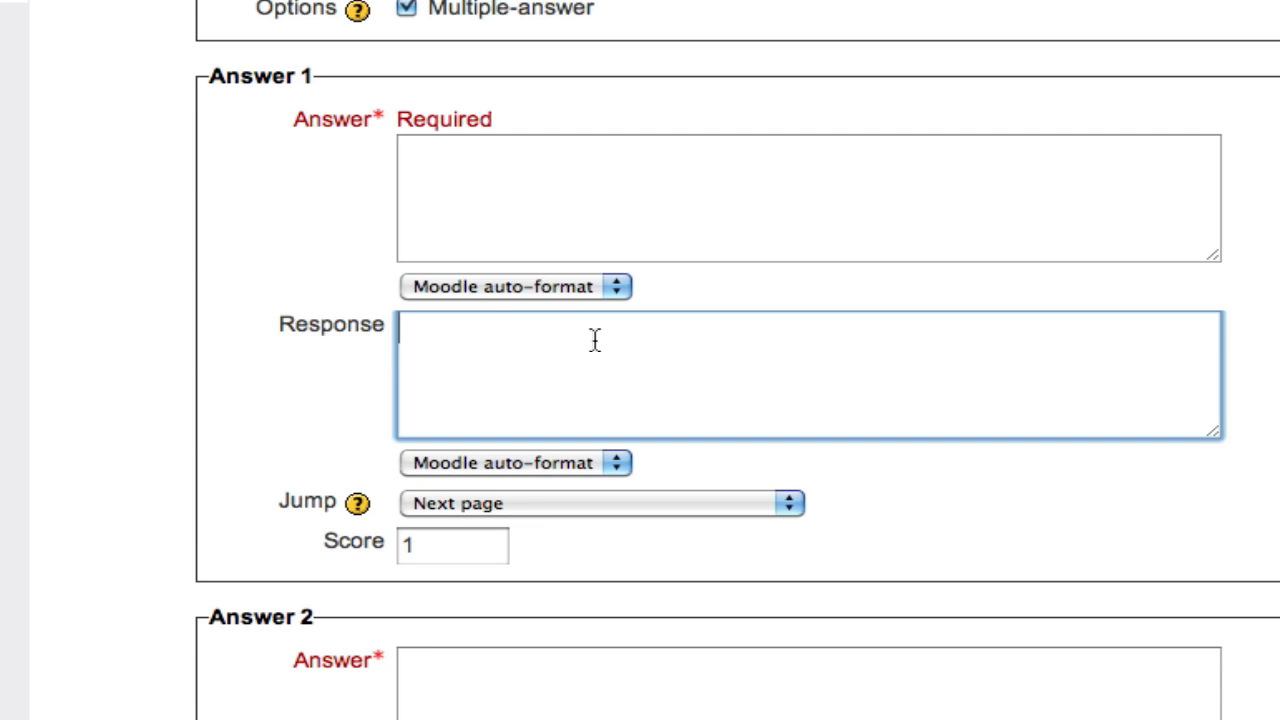
pyautogui.click(620, 216)
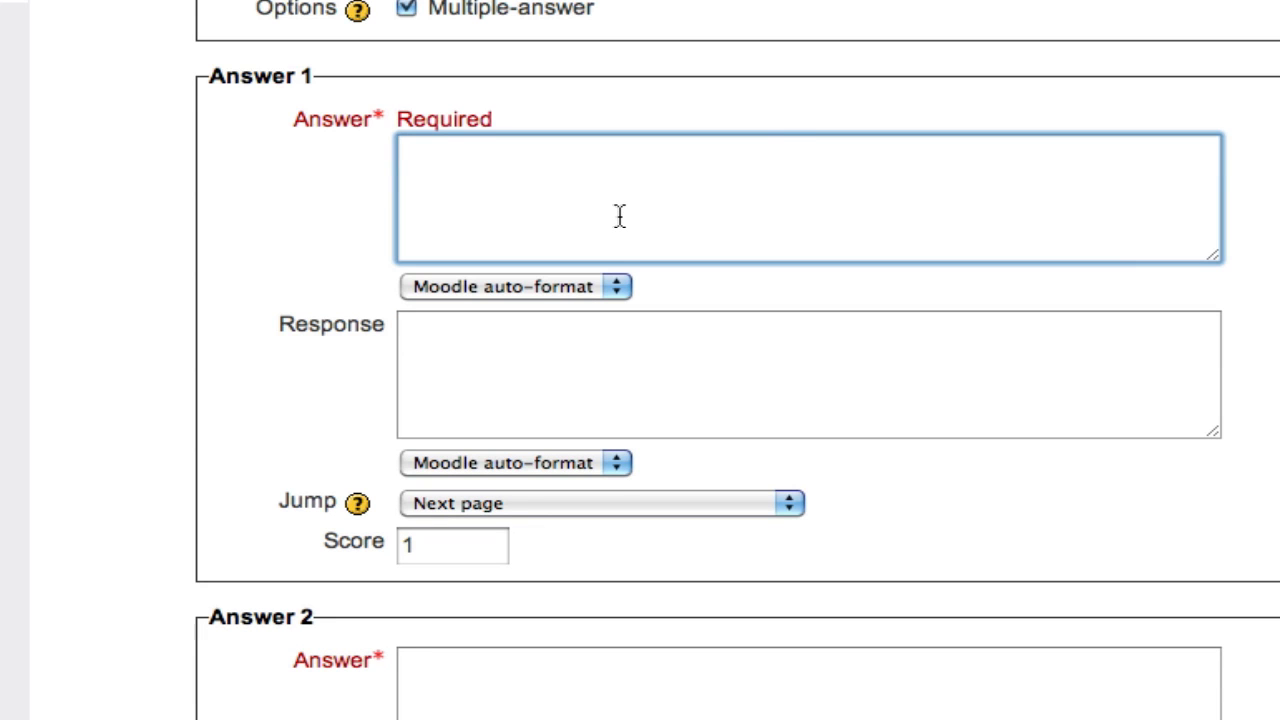
pyautogui.scroll(3, 786, 143)
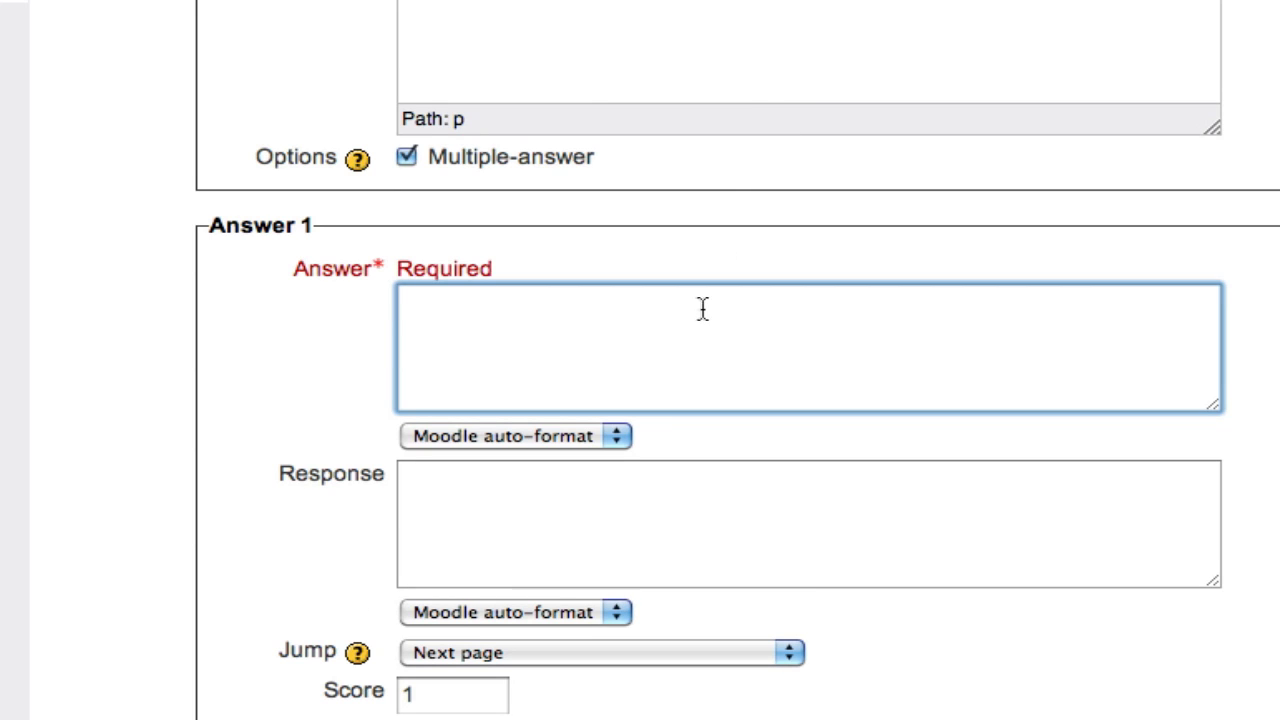
pyautogui.scroll(-4, 694, 343)
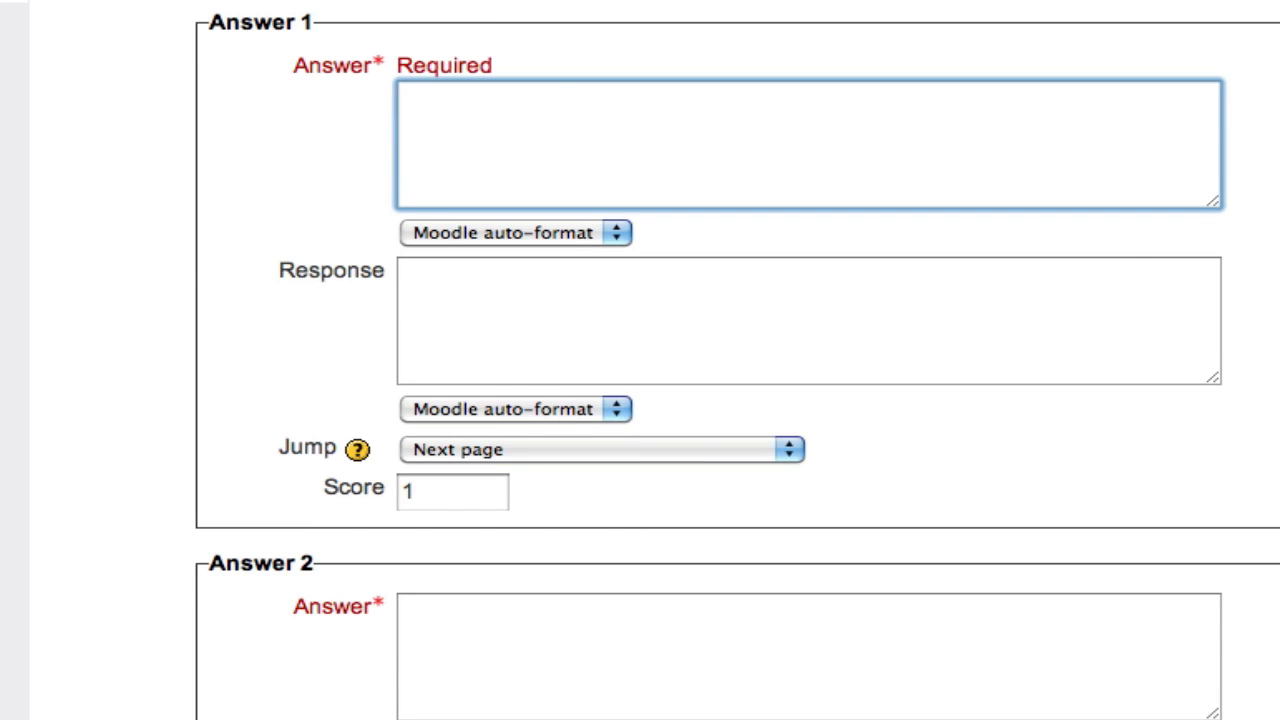
pyautogui.write('Brainstorming')
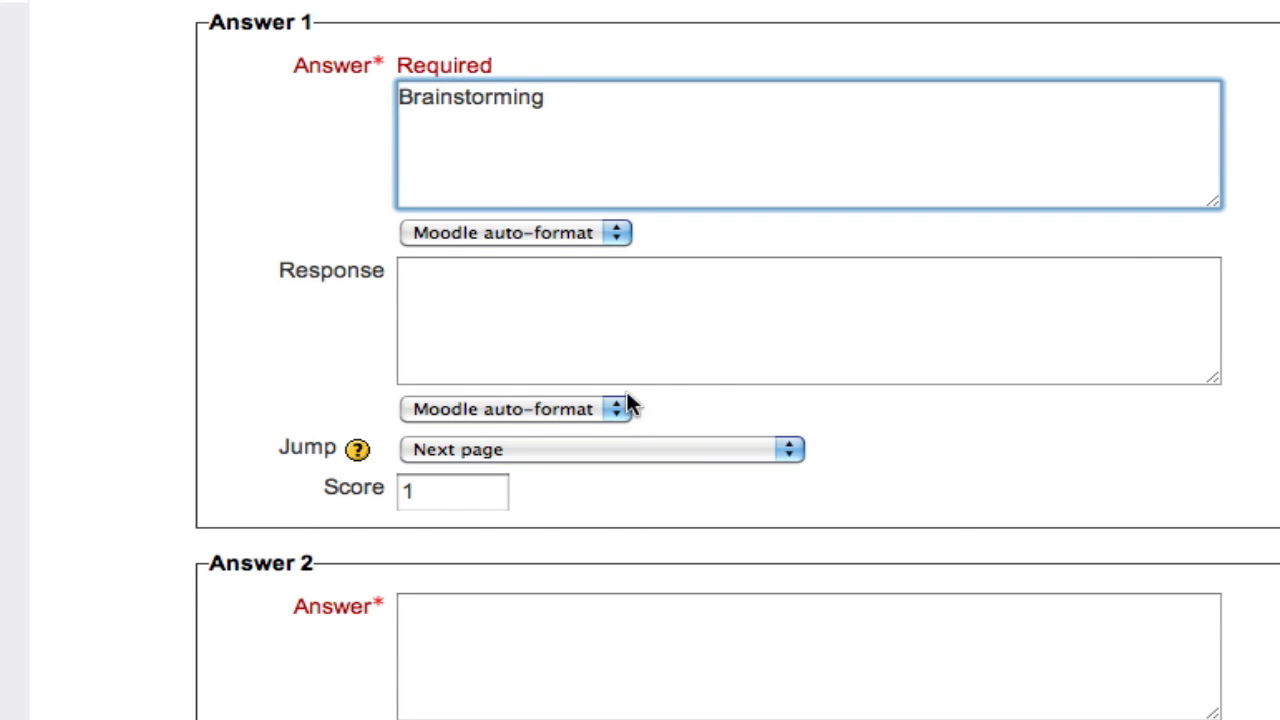
pyautogui.click(735, 320)
pyautogui.scroll(-1, 735, 320)
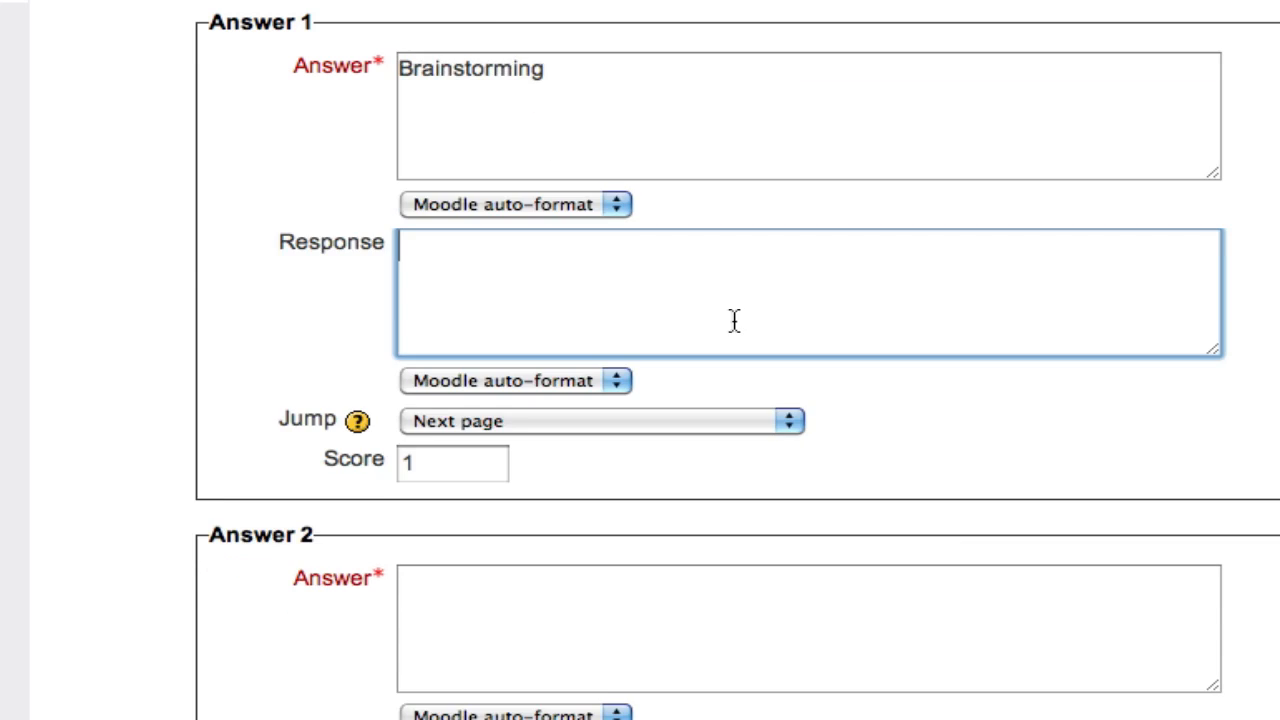
pyautogui.write("That's correct!")
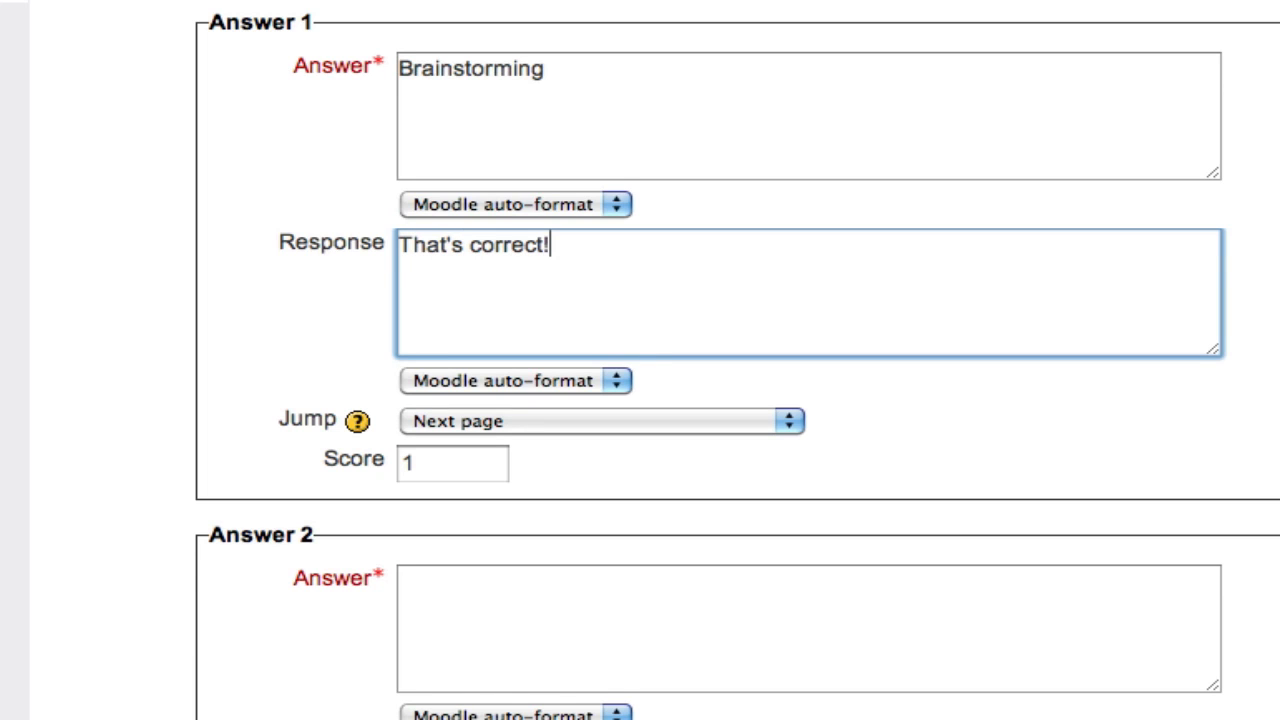
# Set Answer 2 to "Defining your purpose" with the response "That's correct"
pyautogui.scroll(-5, 731, 428)
pyautogui.click(661, 302)
pyautogui.write('Defi')
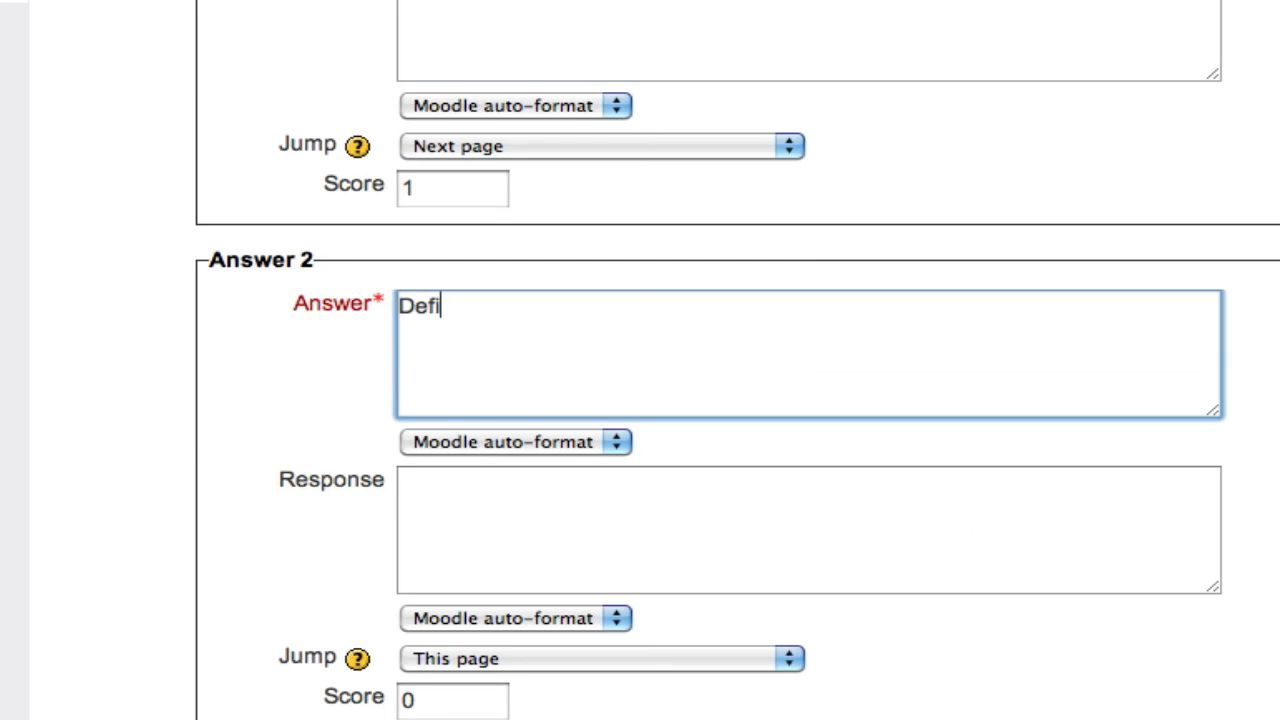
pyautogui.write('ning your purpose')
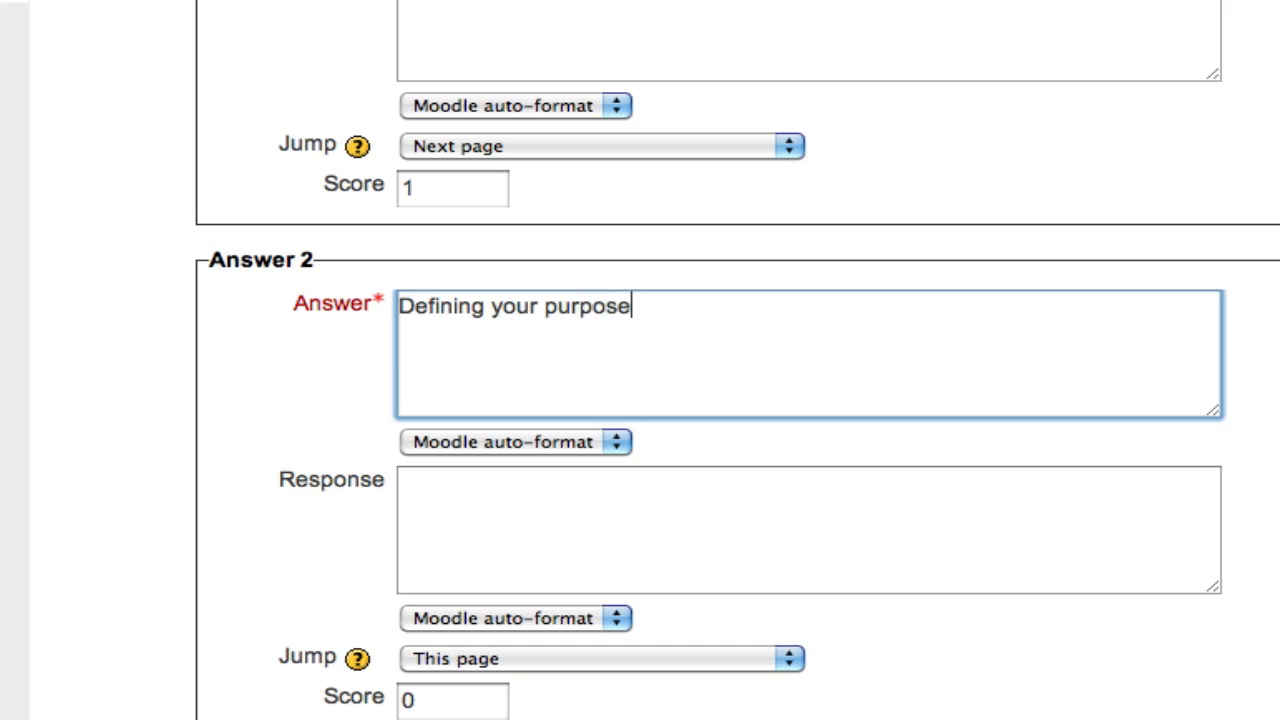
pyautogui.press('Tab')
pyautogui.press('Tab')
pyautogui.write("That's")
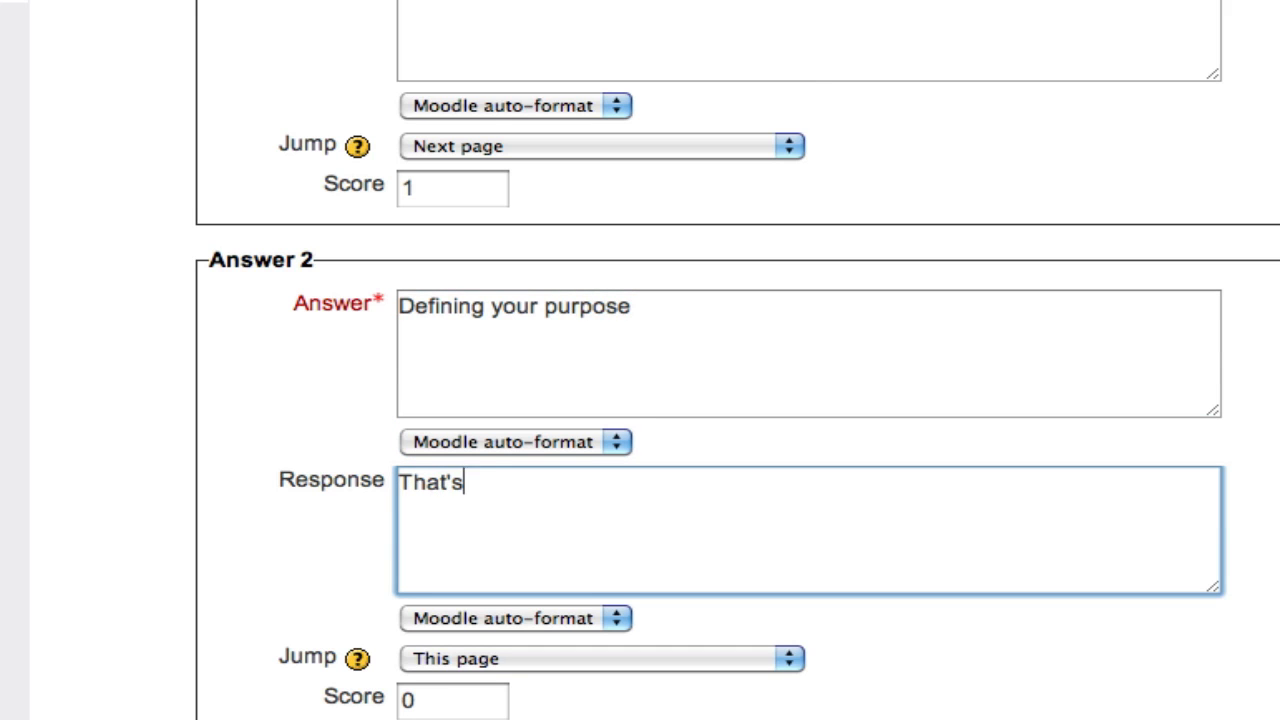
pyautogui.write(' correct!')
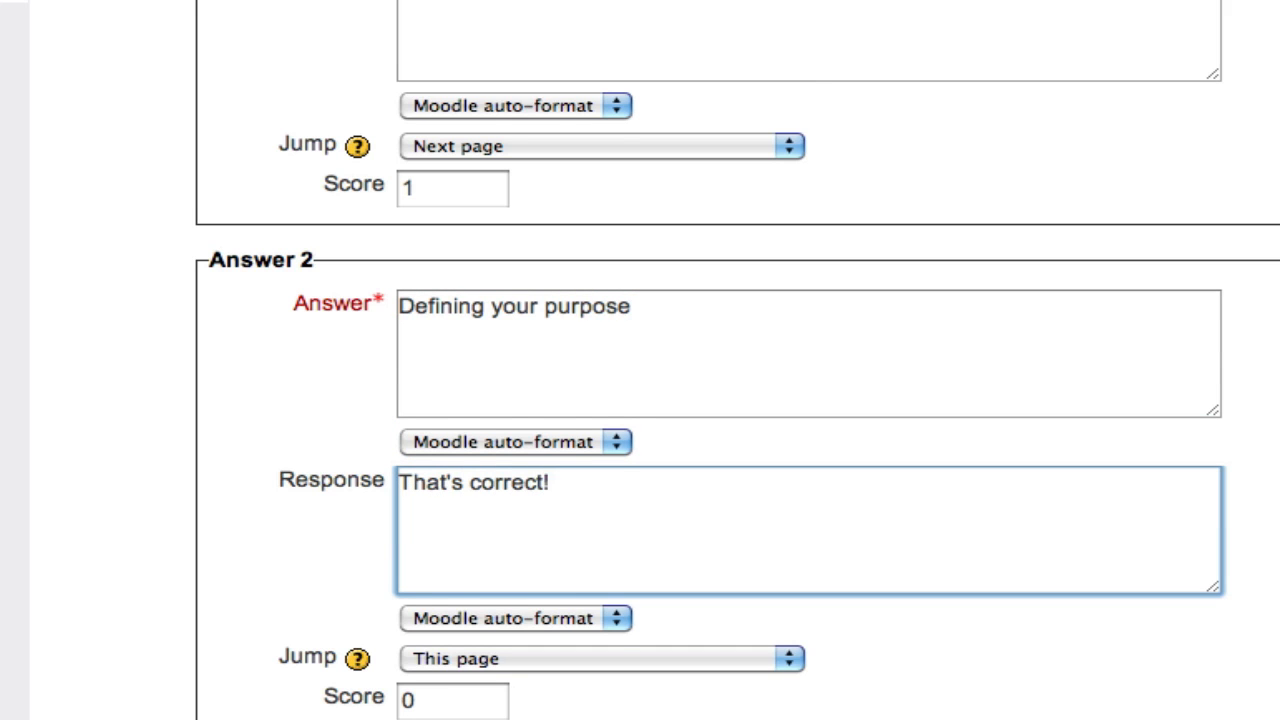
# Complete Answer 2's response as "That's correct!" and set Answer 3 to "Editing with a peer" with the response "Sorry, that's not correct."
pyautogui.scroll(-10, 663, 300)
pyautogui.click(571, 166)
pyautogui.write('Editing ')
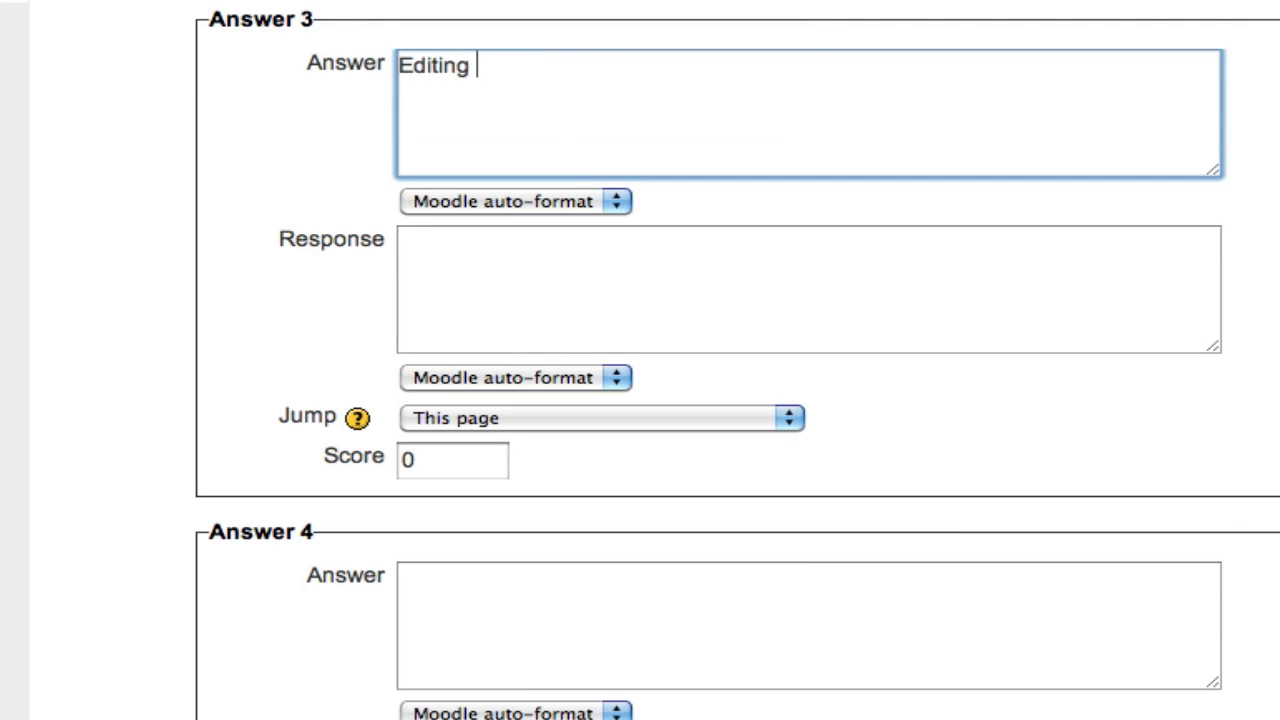
pyautogui.write('with a peer')
pyautogui.click(531, 342)
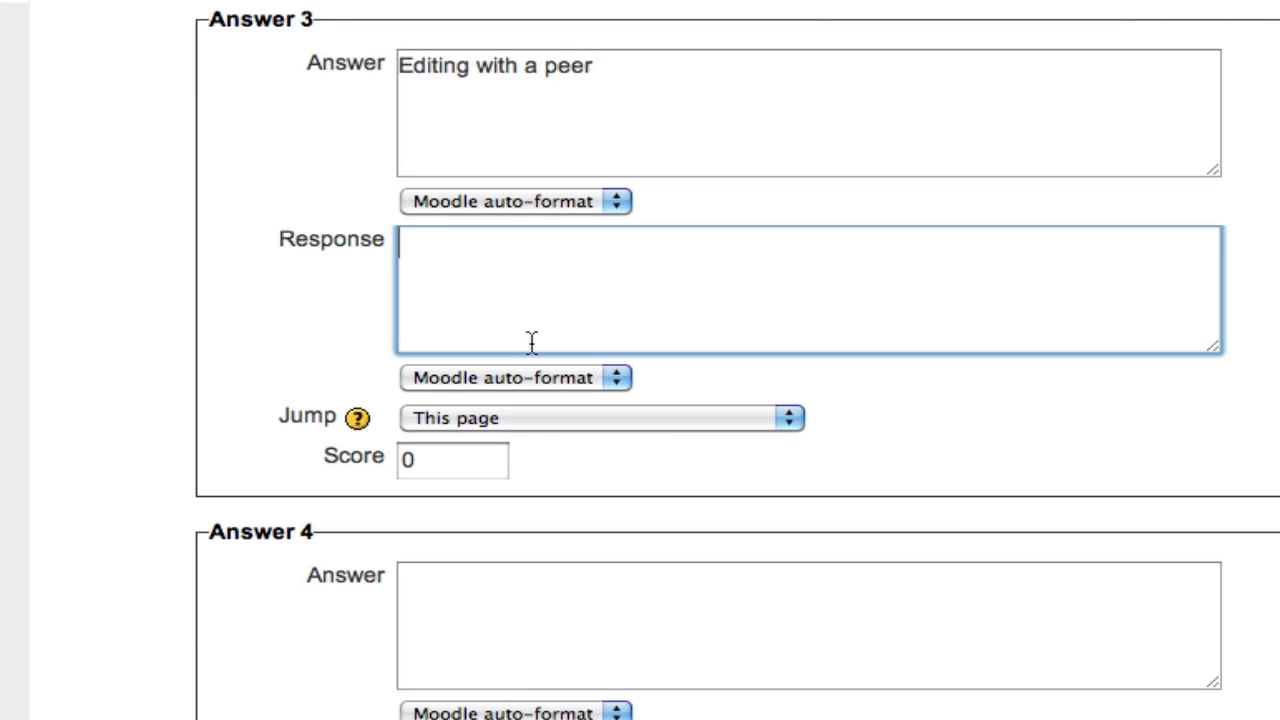
pyautogui.write("Sorry, that's not")
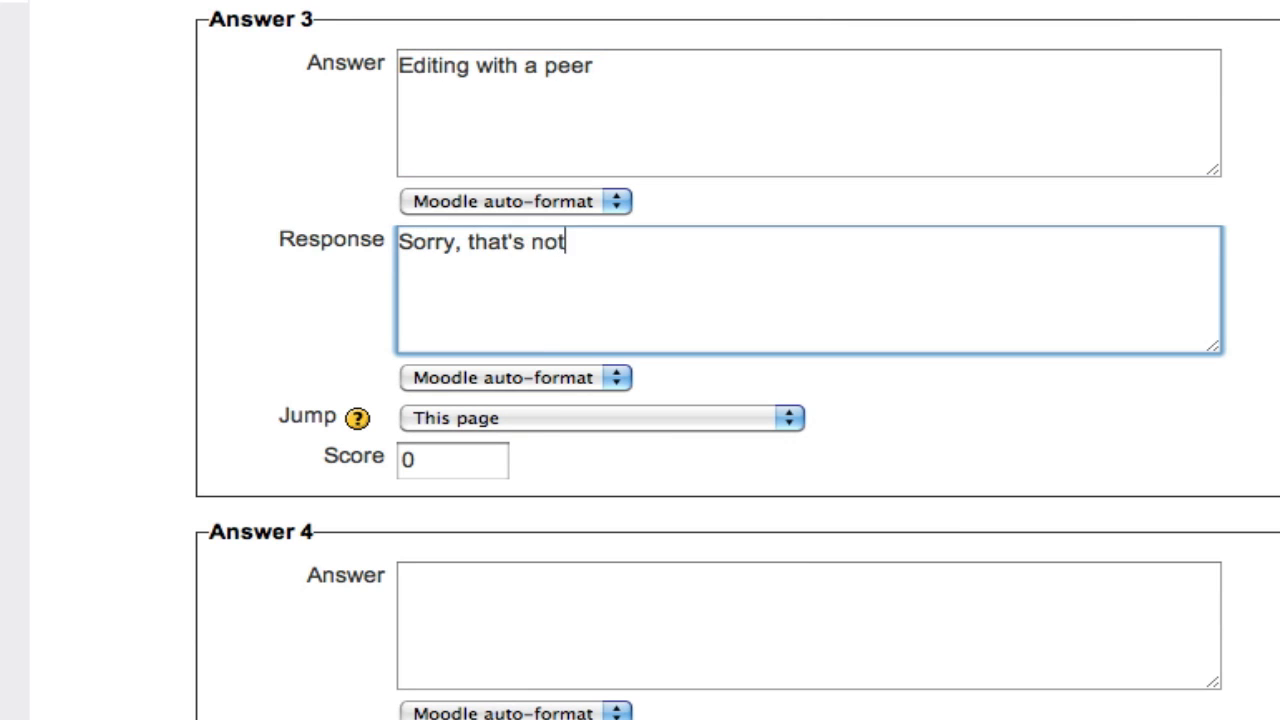
pyautogui.write(' correct.')
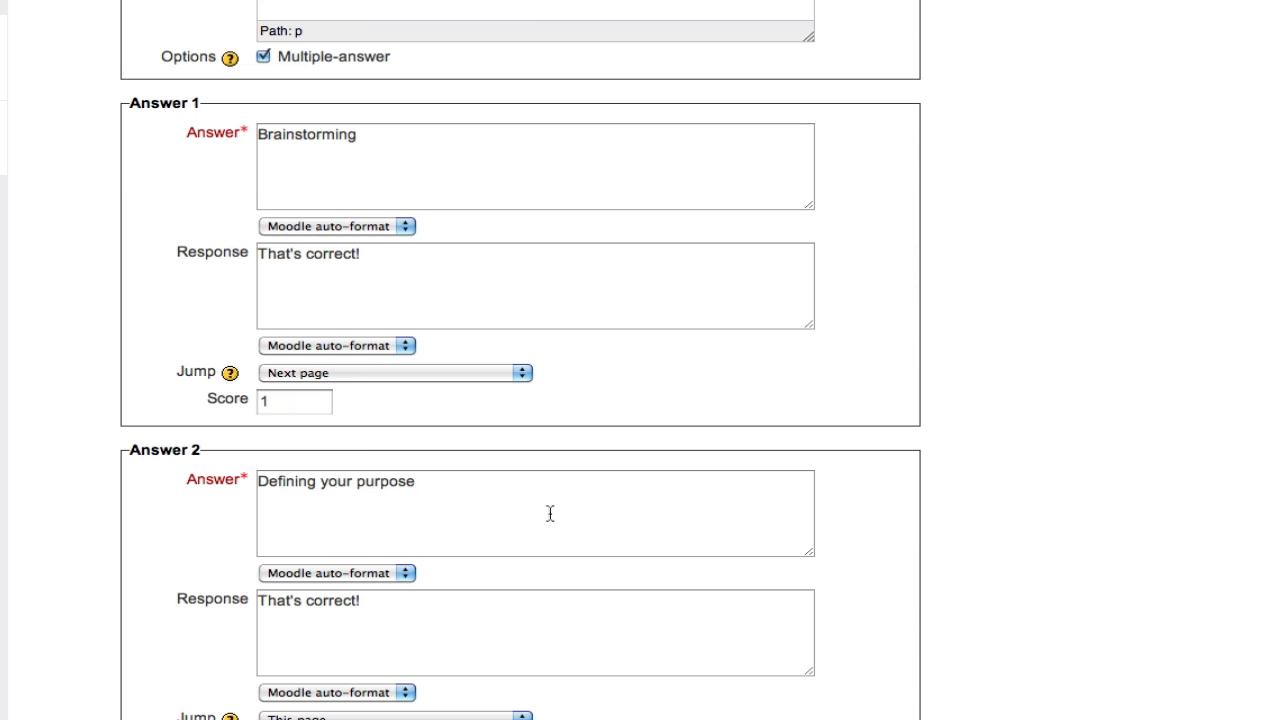
# Set the score to 5 for both correct answers, "Brainstorming" and "Defining your purpose"
pyautogui.scroll(-3, 650, 342)
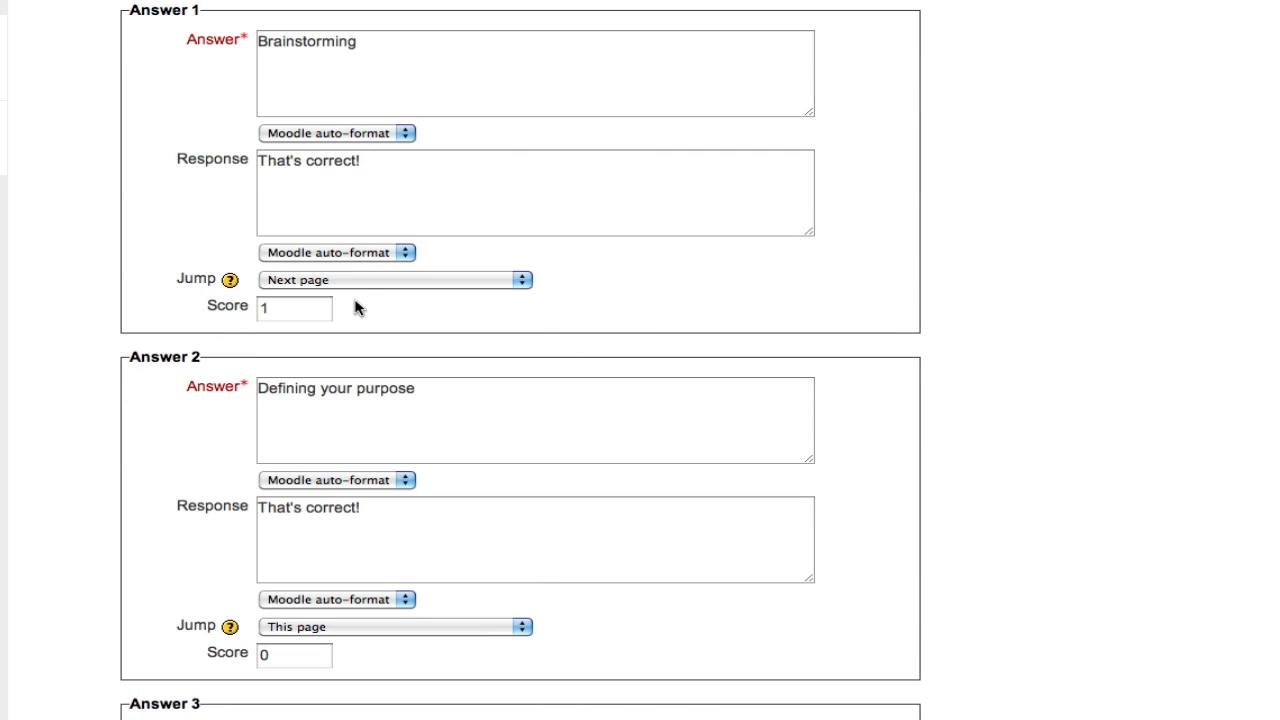
pyautogui.moveTo(310, 311); pyautogui.dragTo(189, 309)
pyautogui.write('5')
pyautogui.moveTo(305, 660); pyautogui.dragTo(191, 657)
pyautogui.write('5')
pyautogui.click(575, 578)
pyautogui.click(595, 643)
# Make Answer 1 and Answer 2 both jump to the Draft page
pyautogui.click(447, 283)
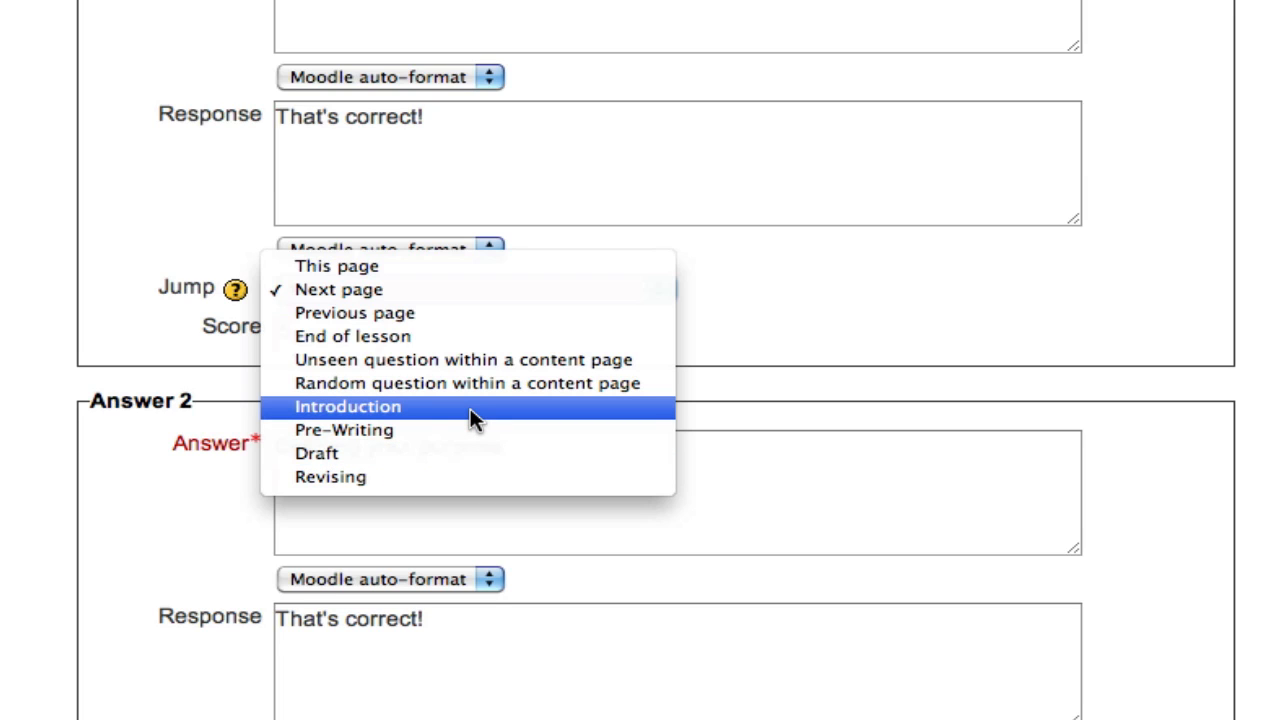
pyautogui.click(474, 450)
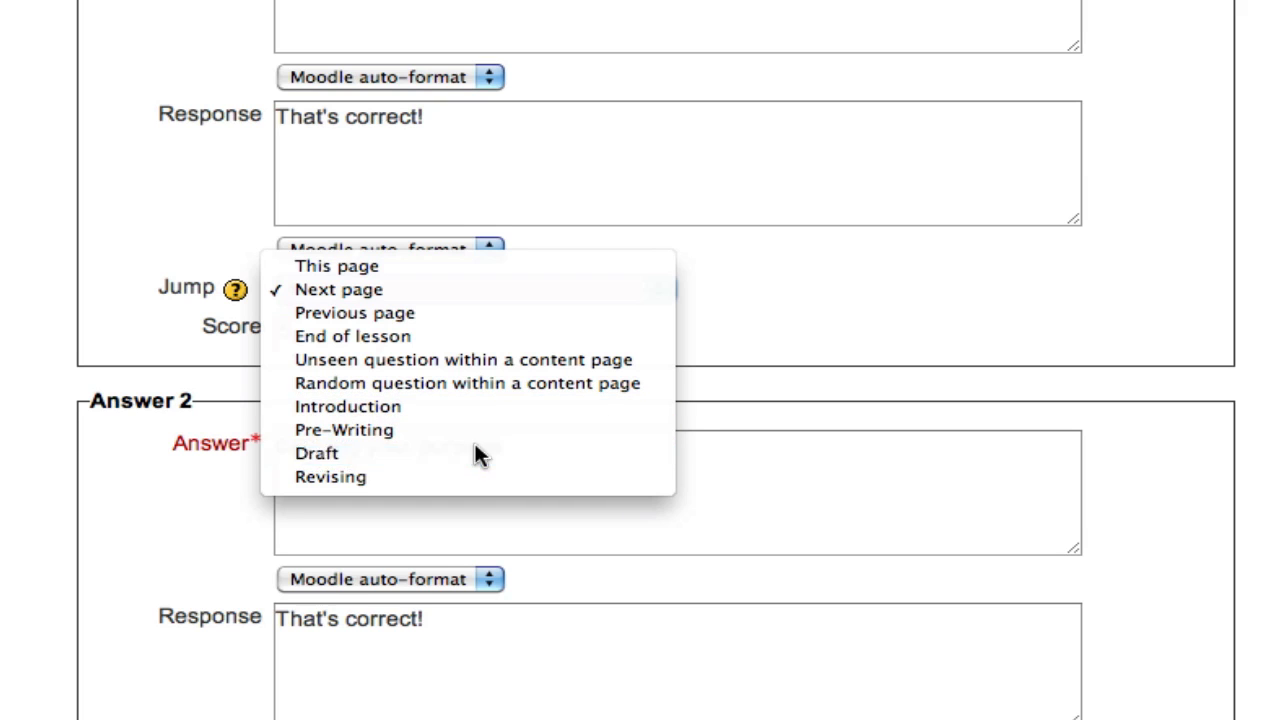
pyautogui.click(531, 540)
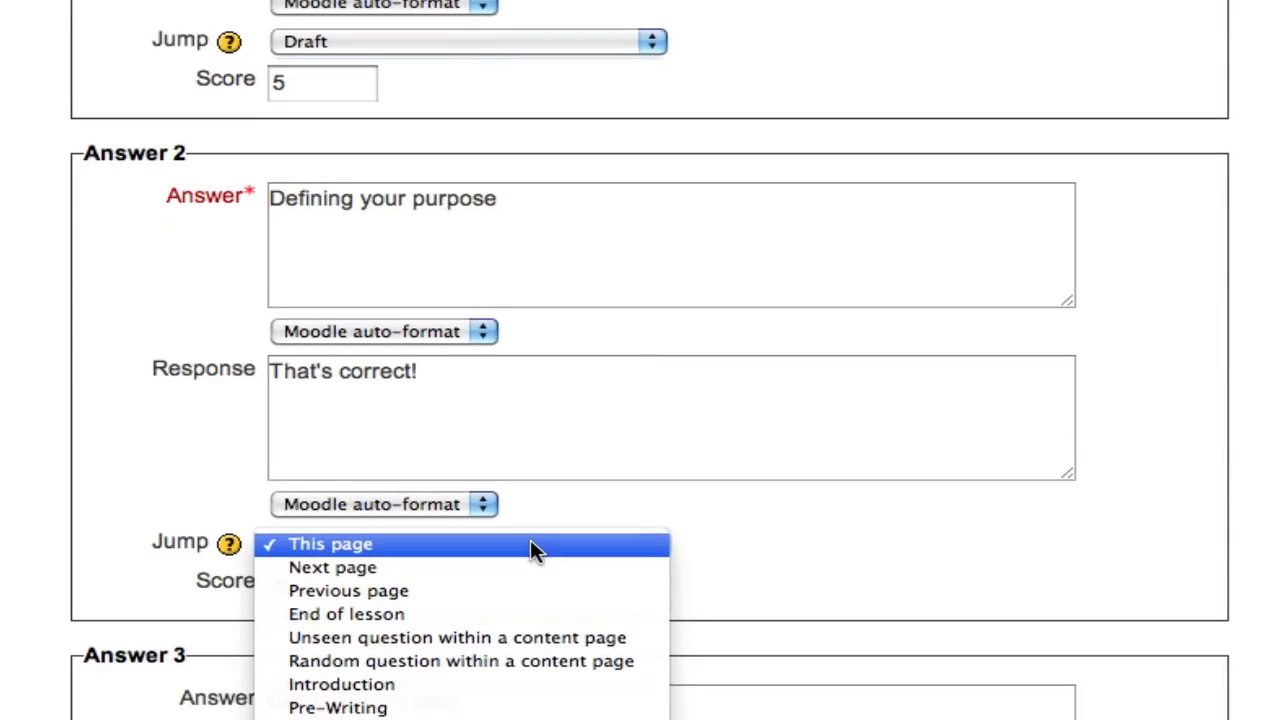
pyautogui.click(552, 648)
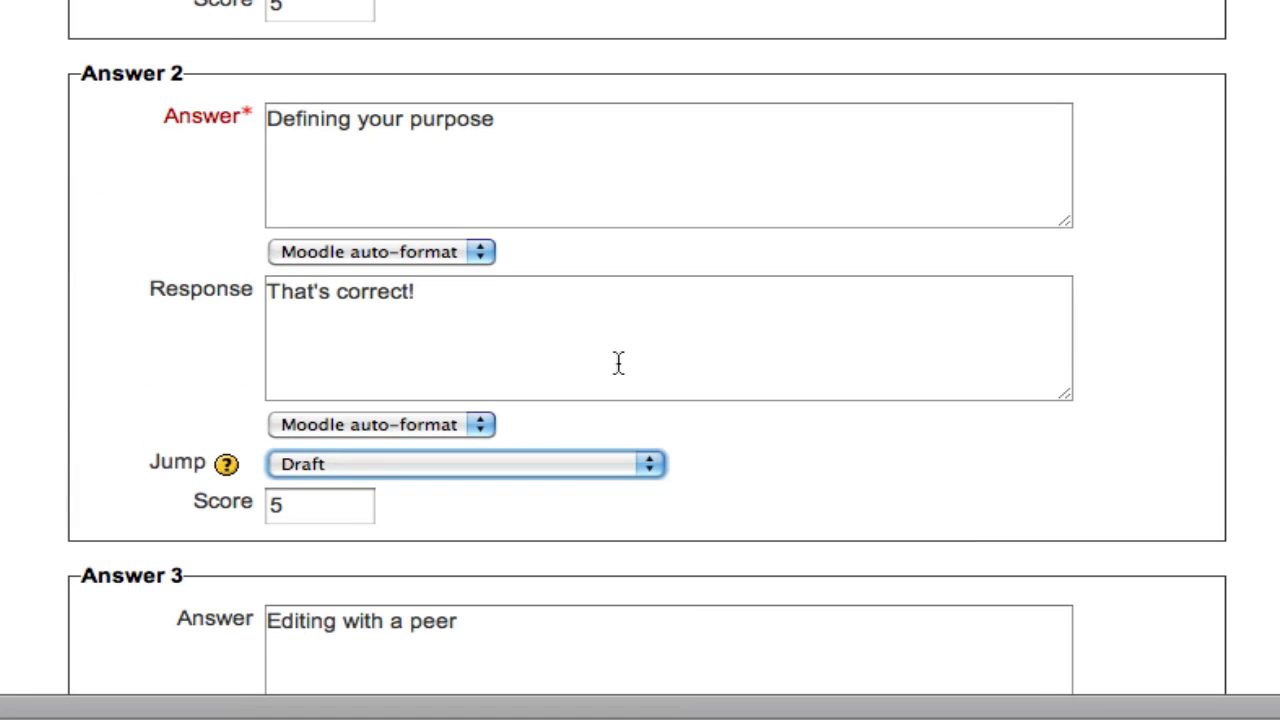
# Make Answer 3, "Editing with a peer", jump to the Pre-Writing page
pyautogui.scroll(-3, 618, 362)
pyautogui.scroll(-10, 618, 362)
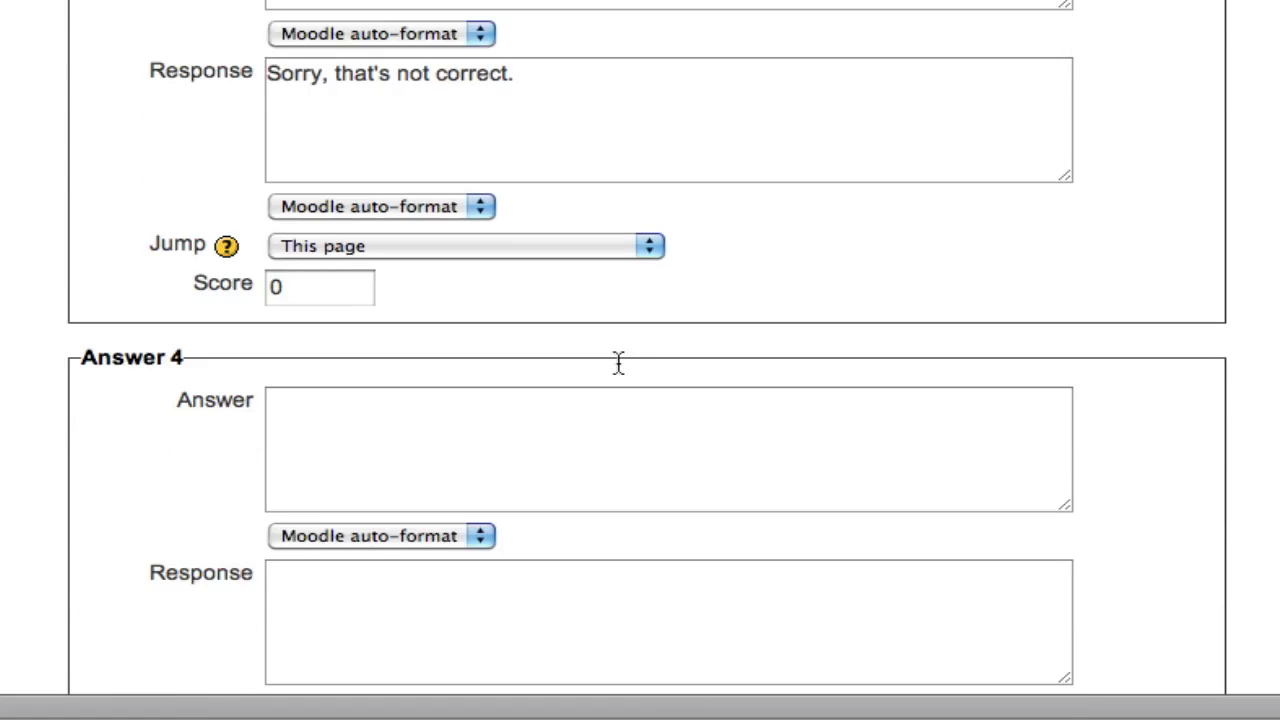
pyautogui.scroll(2, 630, 300)
pyautogui.click(616, 410)
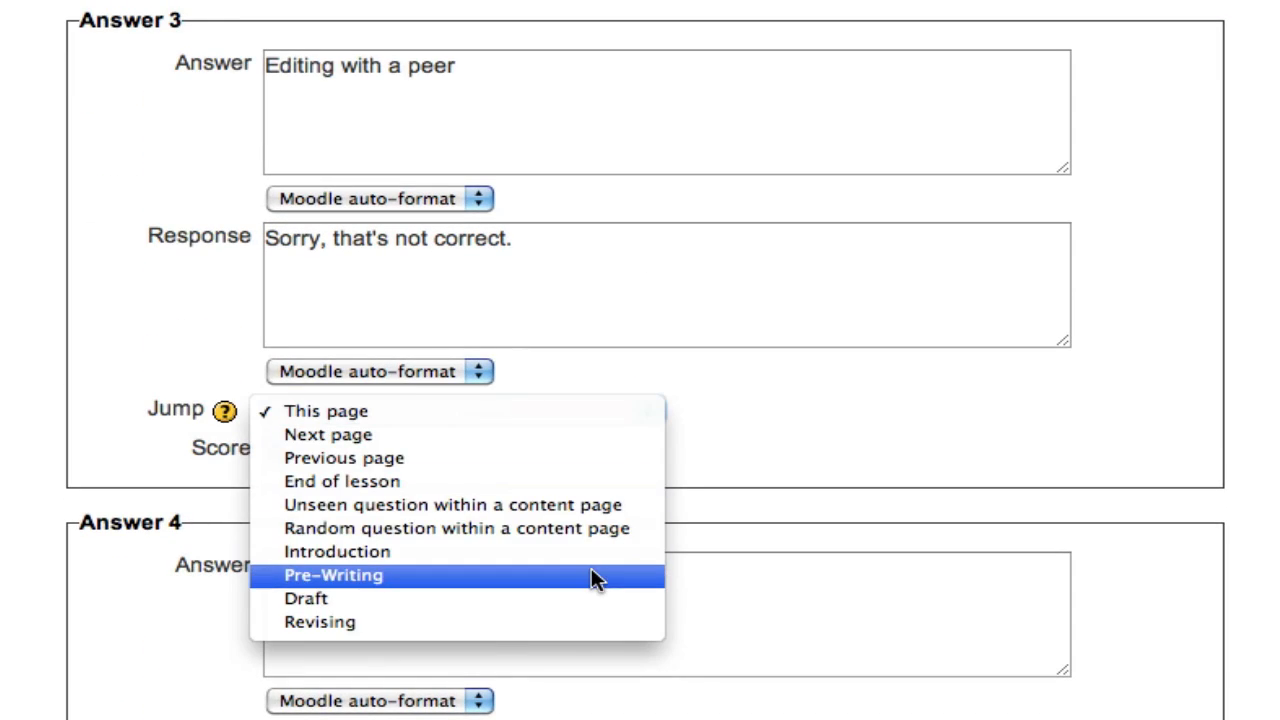
pyautogui.click(476, 576)
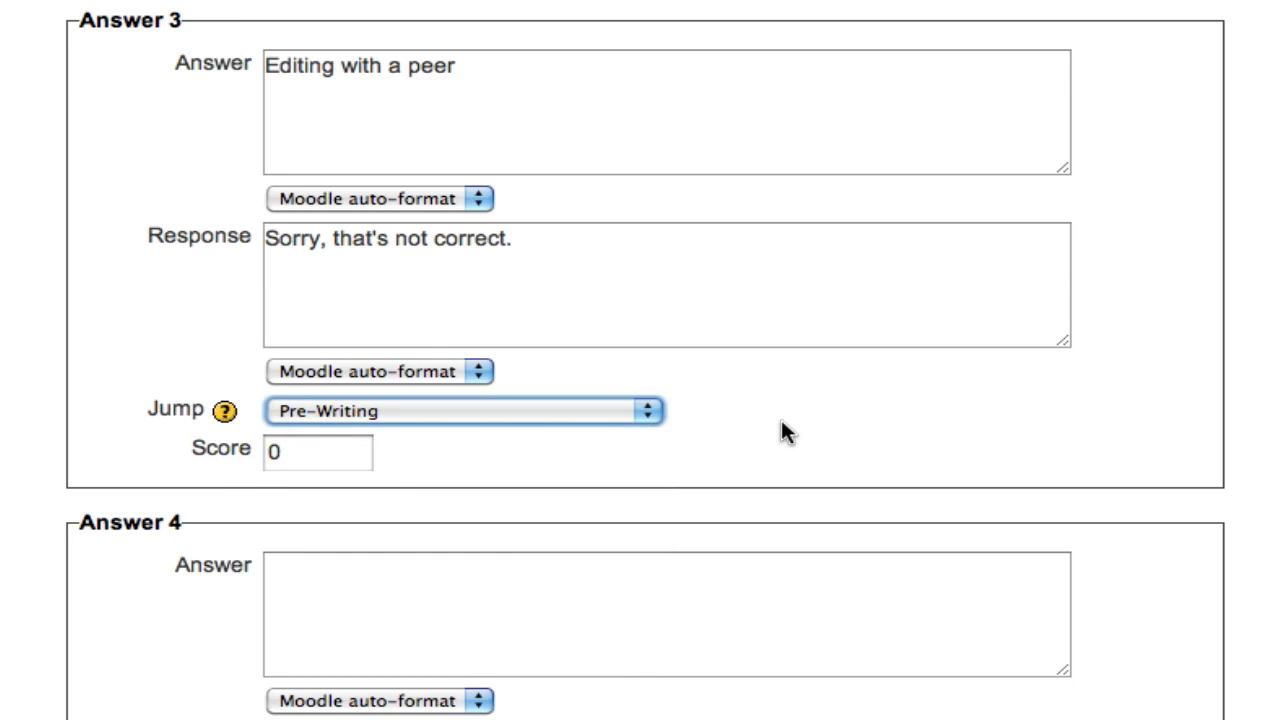
# Add "Let's go back and review." to the end of Answer 3's response and save the question page
pyautogui.click(717, 241)
pyautogui.write("Let's go ")
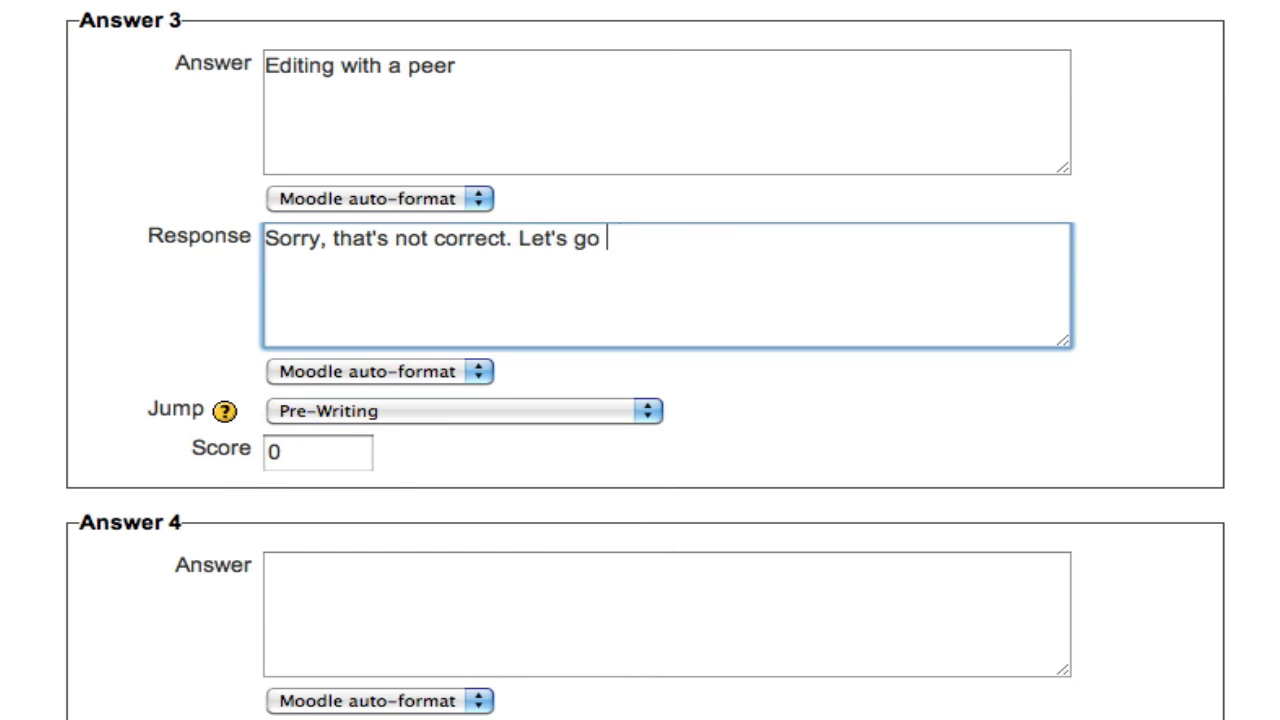
pyautogui.write('back and review.')
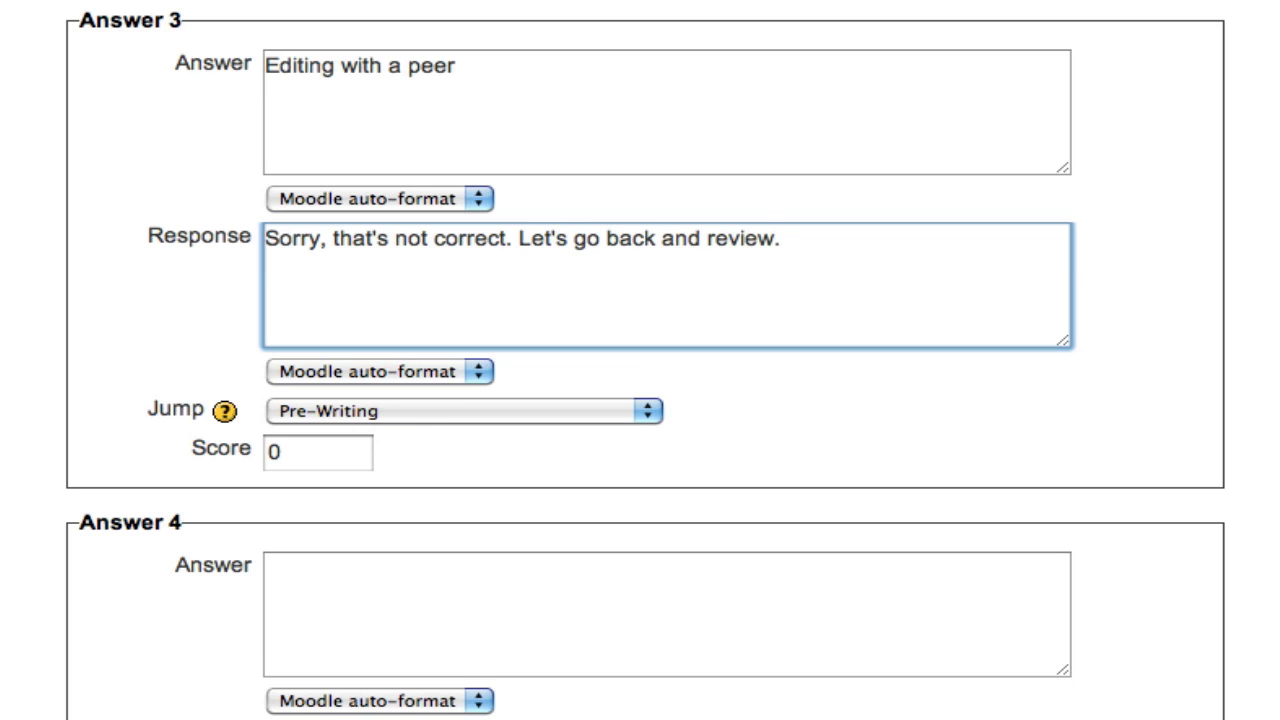
pyautogui.scroll(-15, 866, 402)
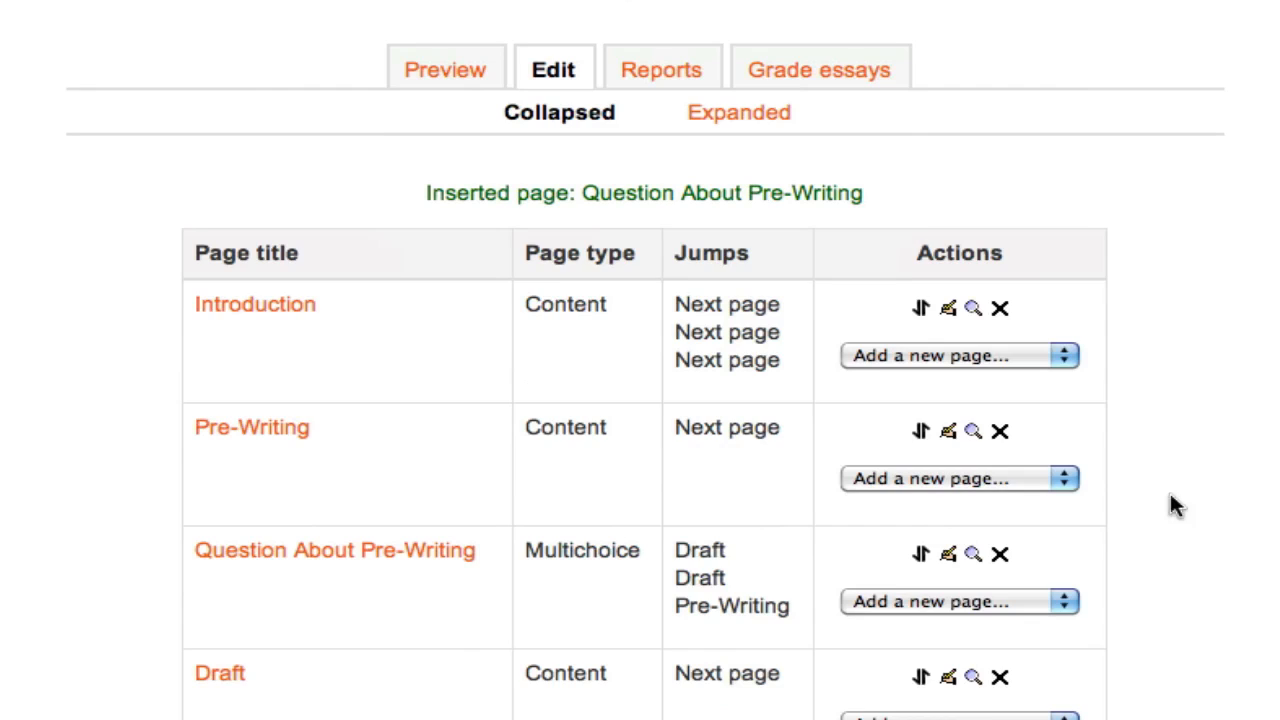
# Open the Introduction page for editing from the expanded lesson view and set its Content 1 jump to Pre-Writing
pyautogui.scroll(-3, 1175, 507)
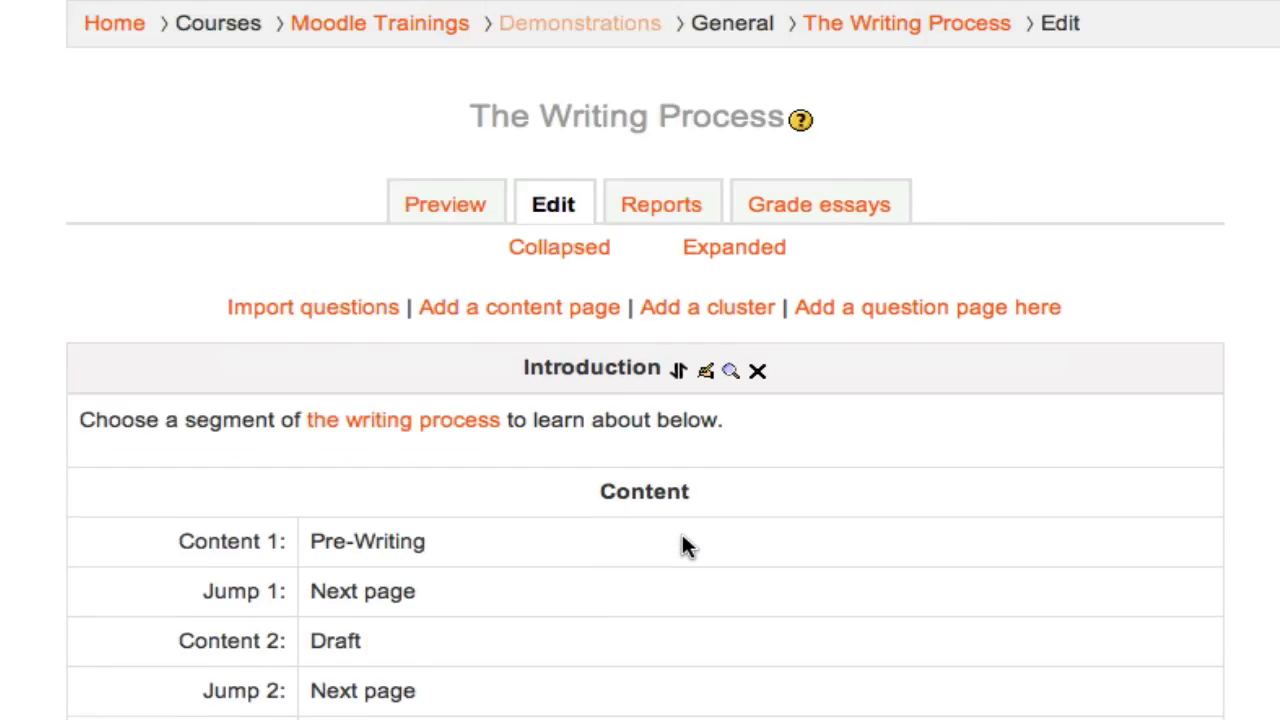
pyautogui.scroll(-3, 682, 545)
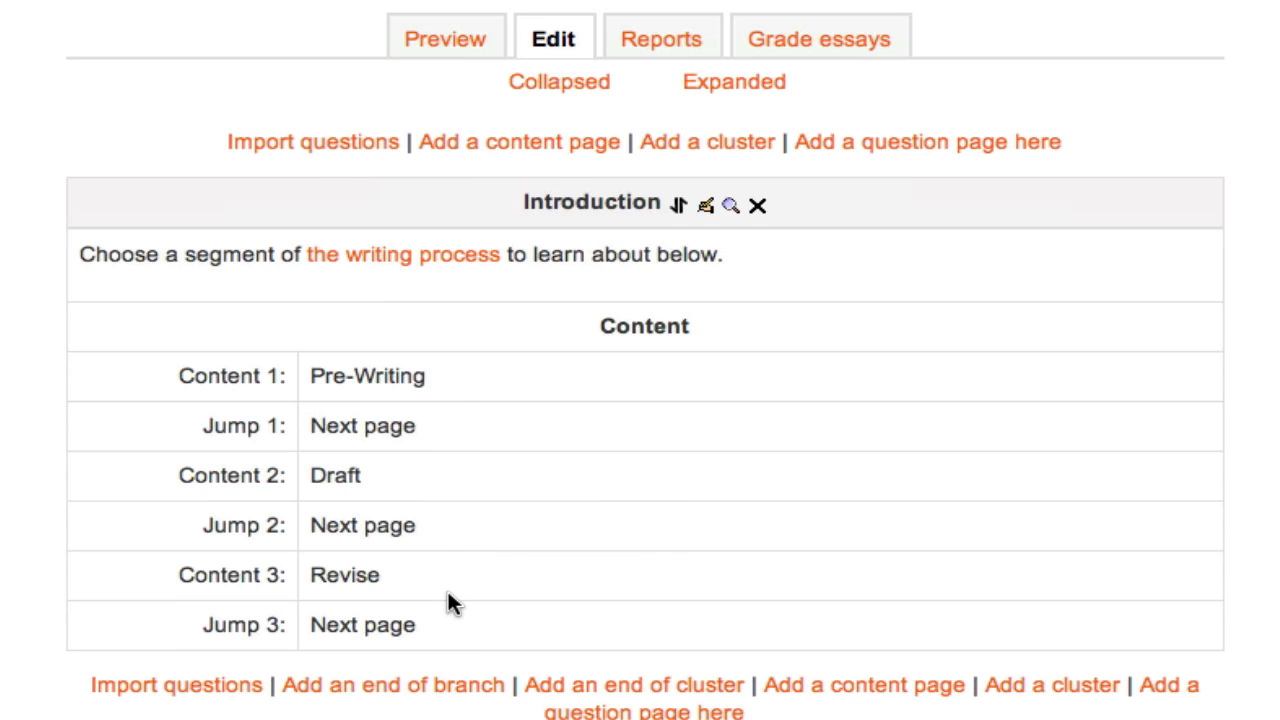
pyautogui.click(705, 210)
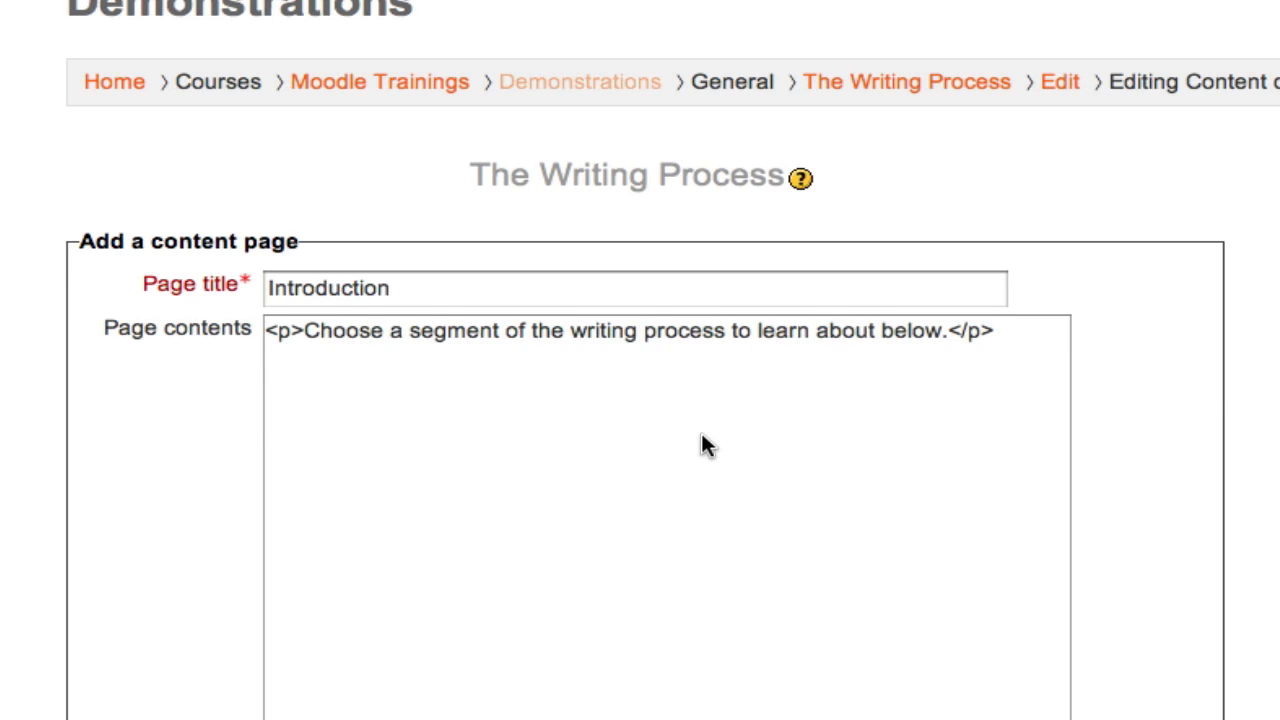
pyautogui.scroll(-3, 1225, 390)
pyautogui.scroll(-6, 1224, 388)
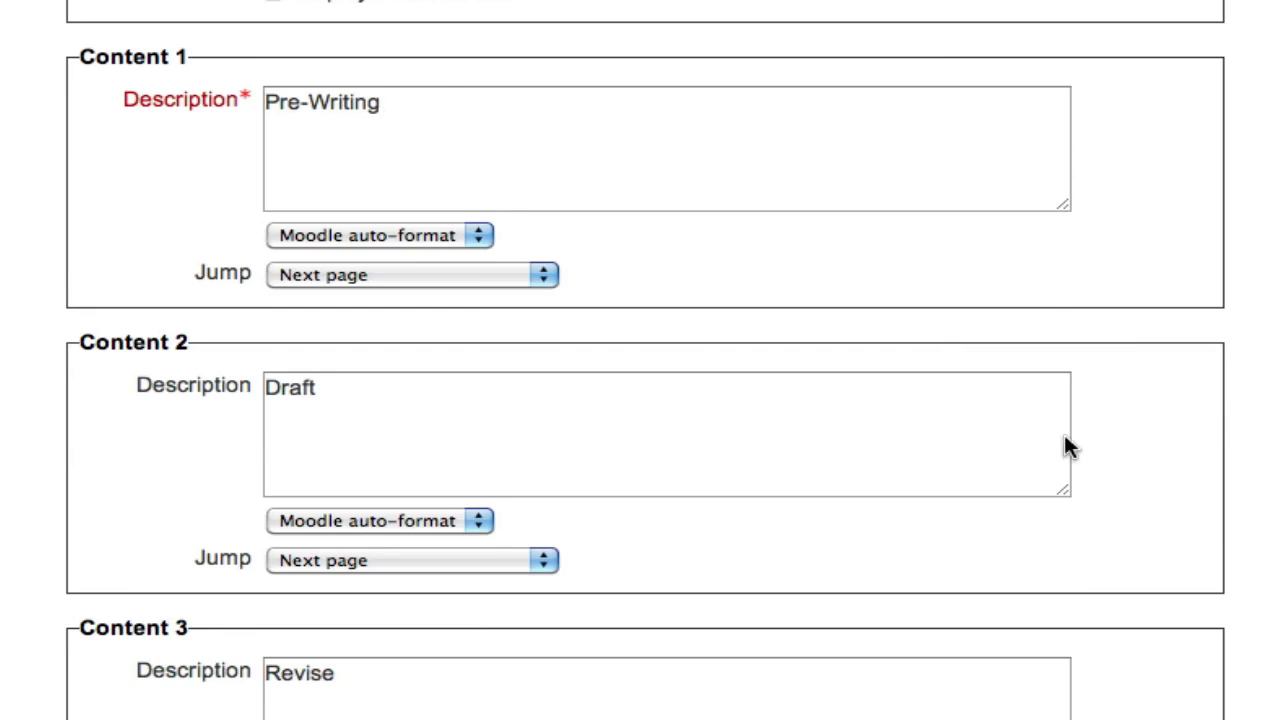
pyautogui.click(478, 272)
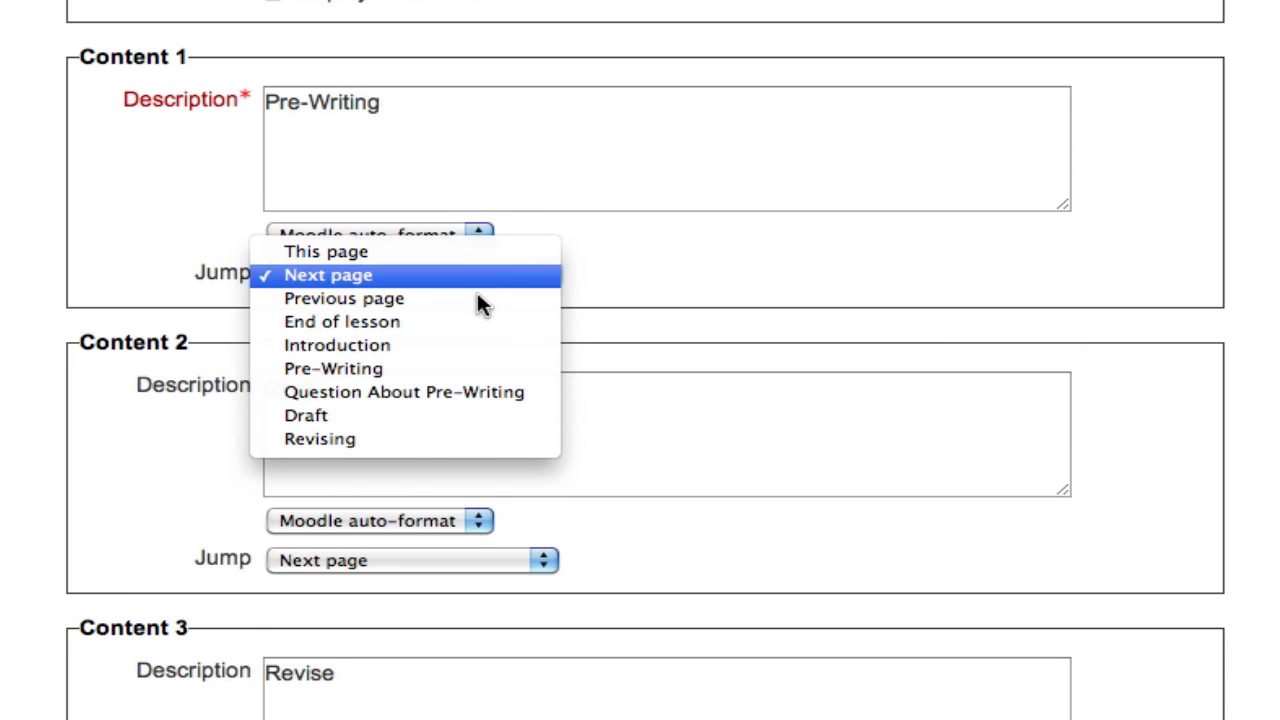
pyautogui.click(475, 368)
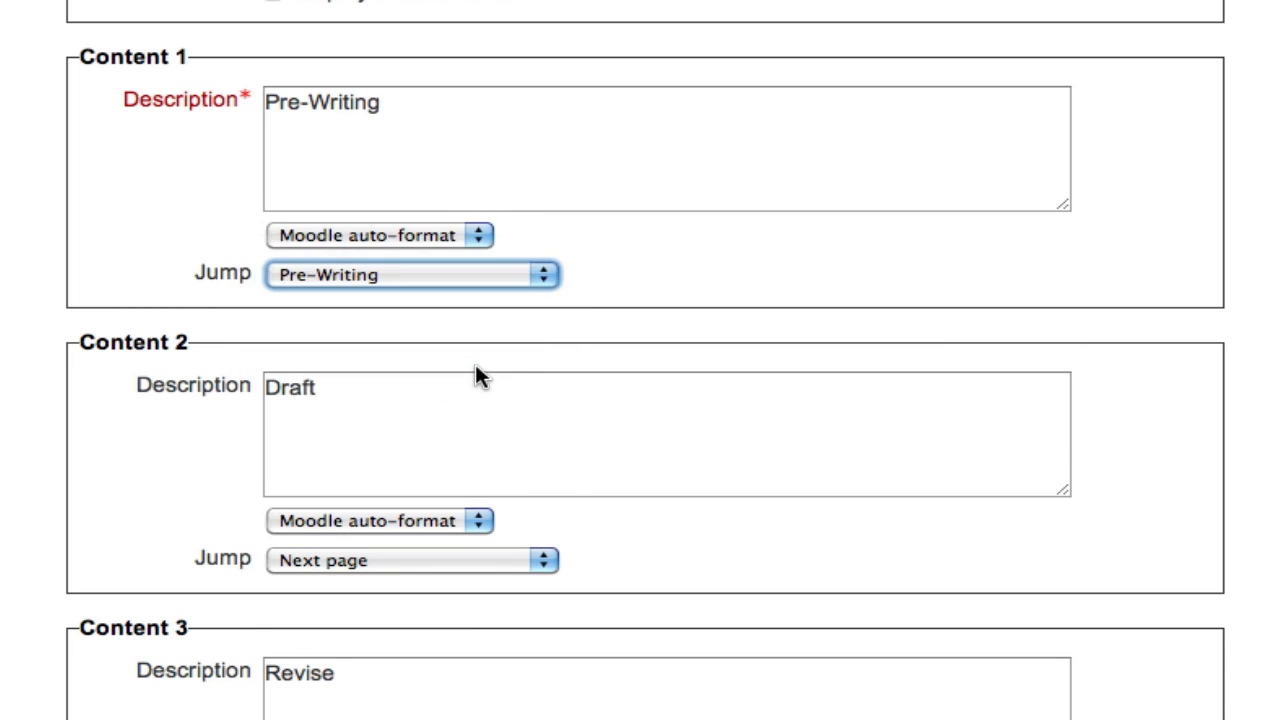
# Set the Content 2 jump to Draft and the Content 3 jump to Revising, and save the Introduction page
pyautogui.scroll(-5, 649, 414)
pyautogui.click(425, 288)
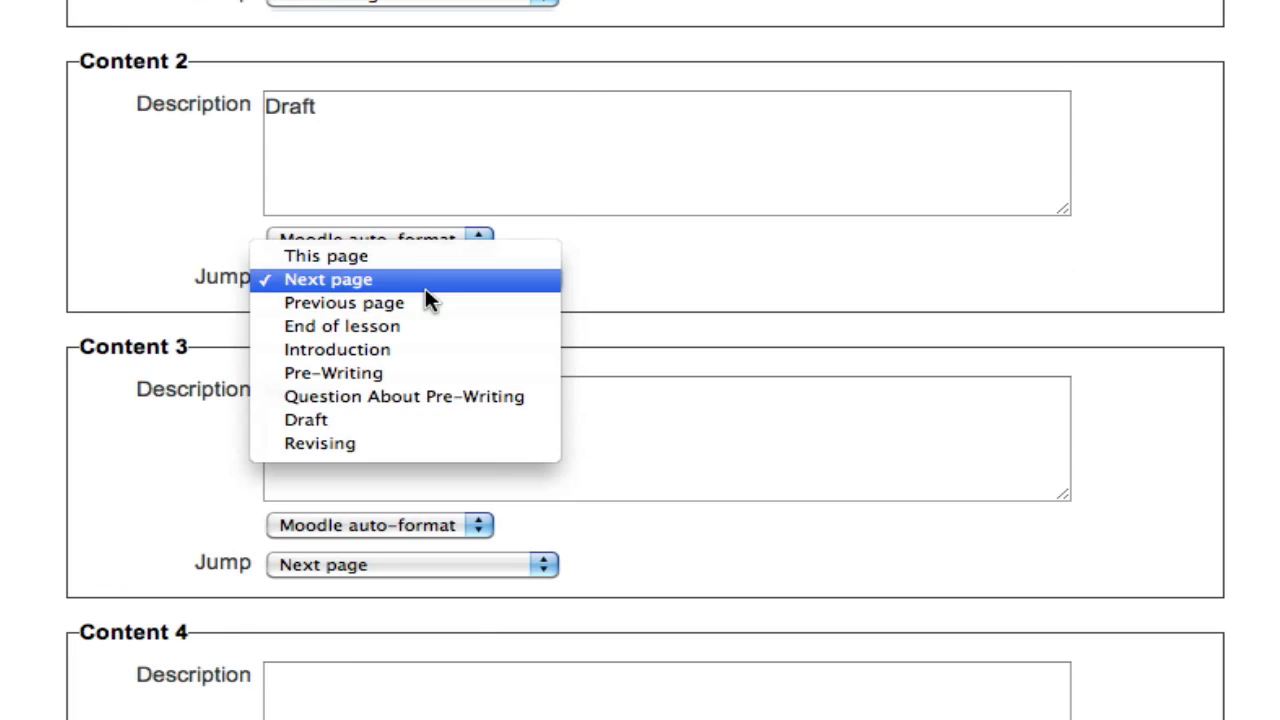
pyautogui.click(442, 417)
pyautogui.scroll(-4, 581, 437)
pyautogui.click(423, 365)
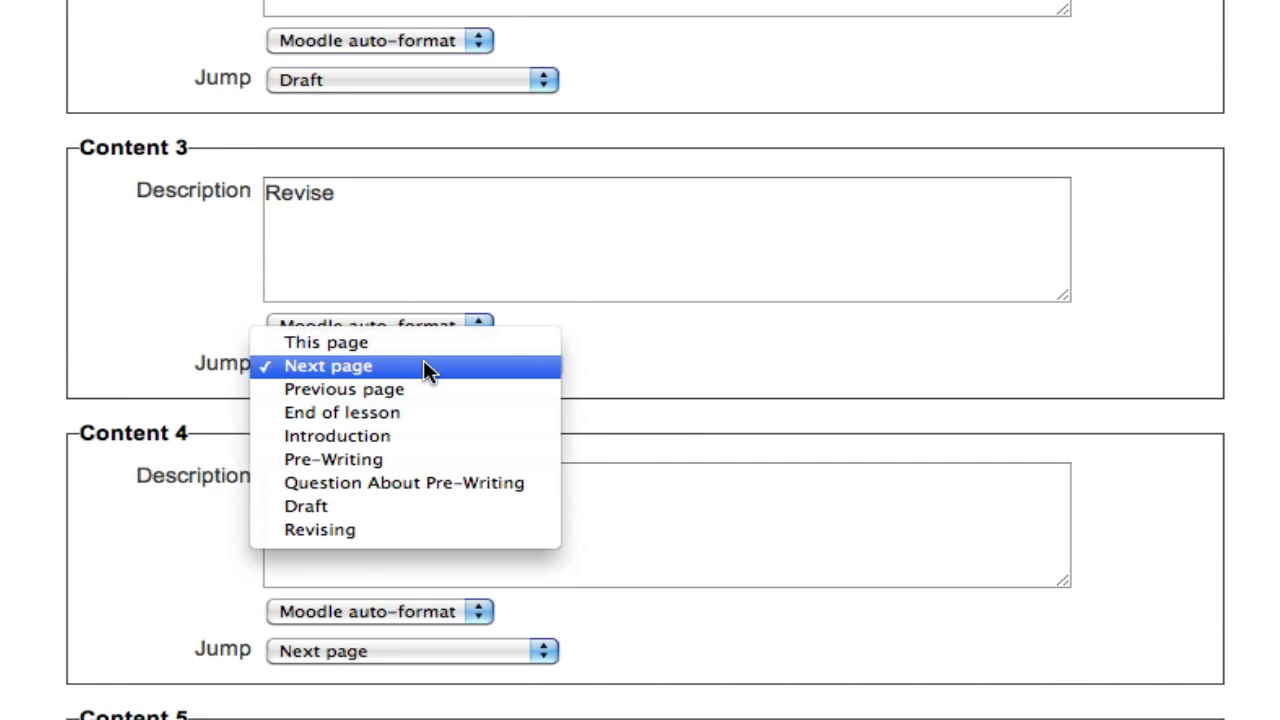
pyautogui.click(423, 530)
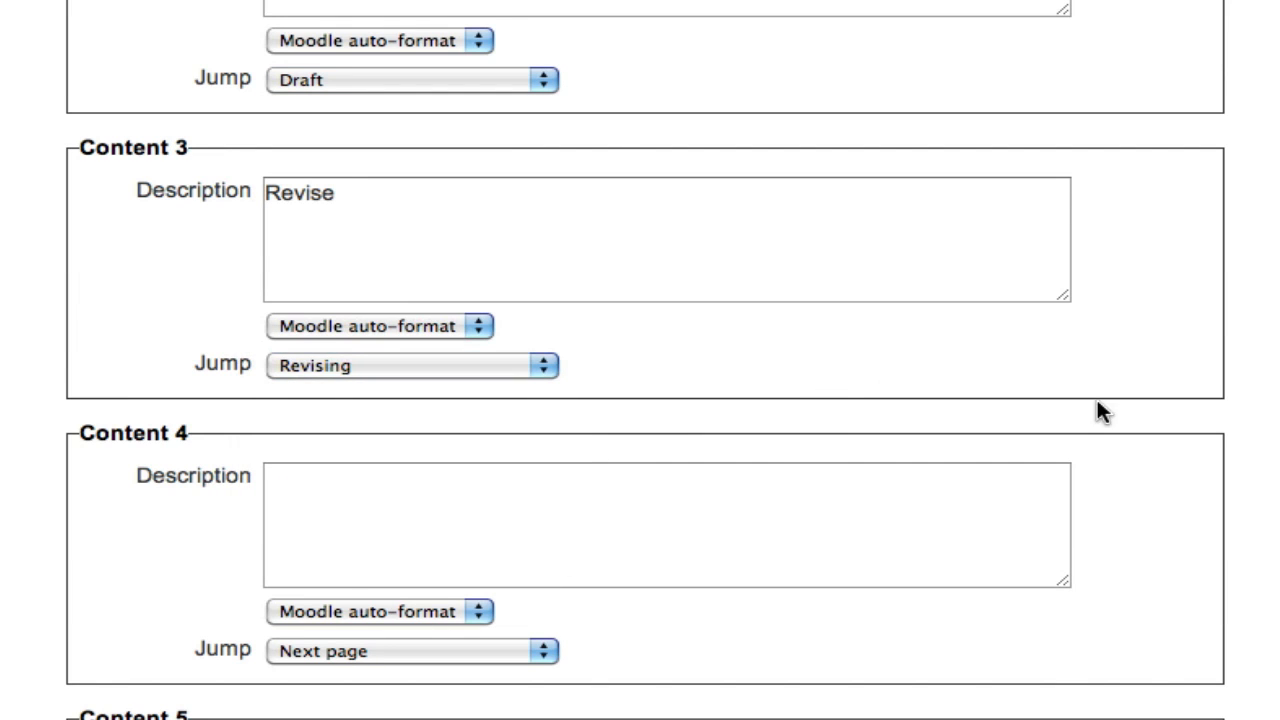
pyautogui.scroll(-10, 1020, 411)
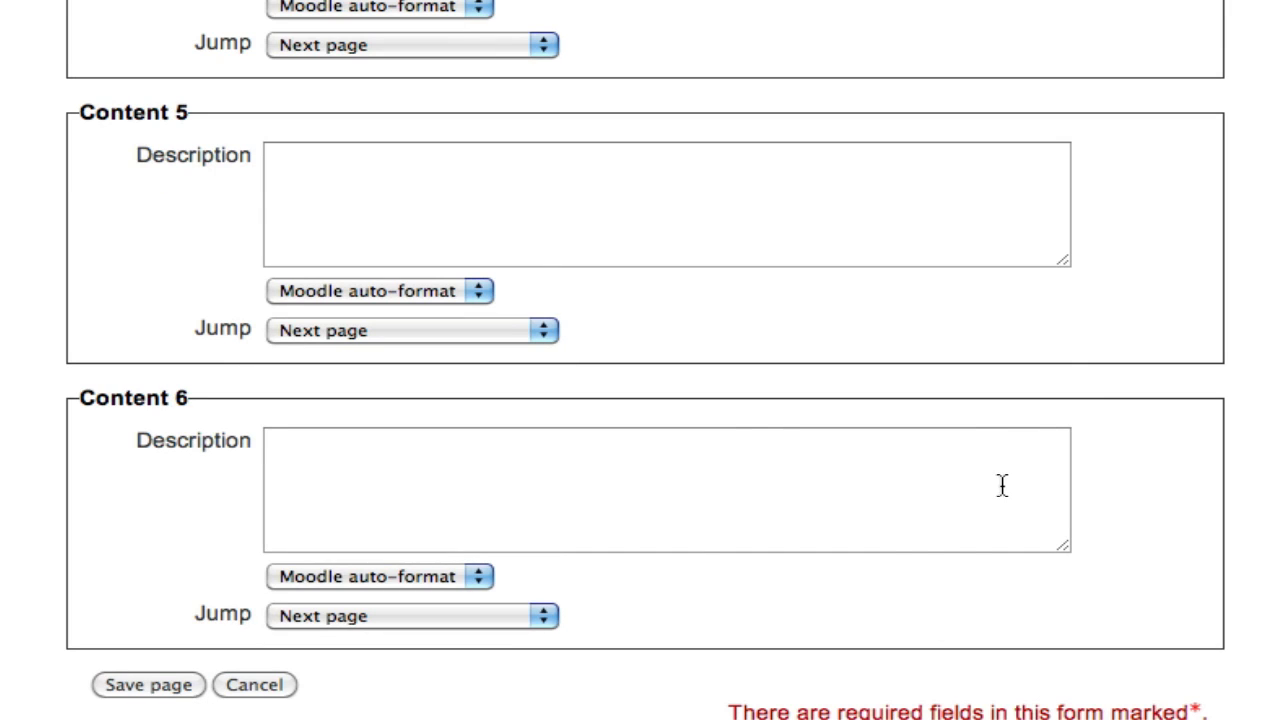
pyautogui.scroll(-3, 1236, 420)
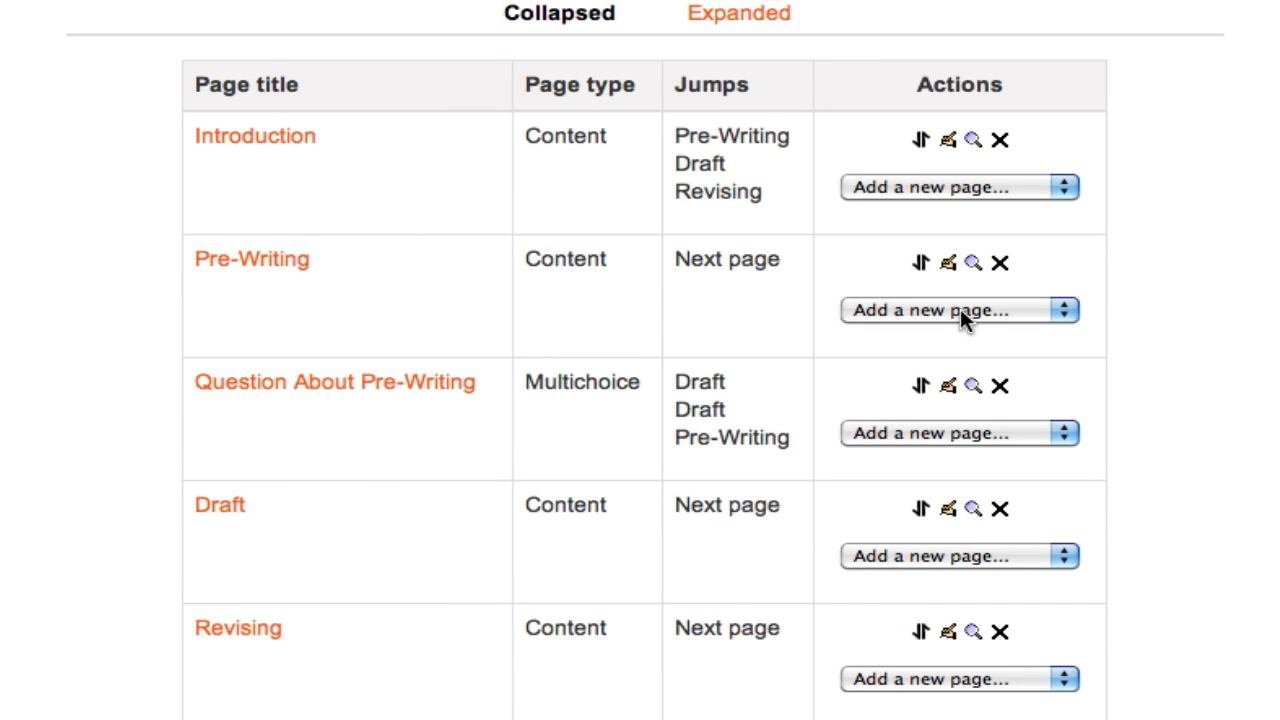
# Preview the lesson, choosing the Pre-Writing segment and continuing to its question
pyautogui.scroll(3, 1270, 420)
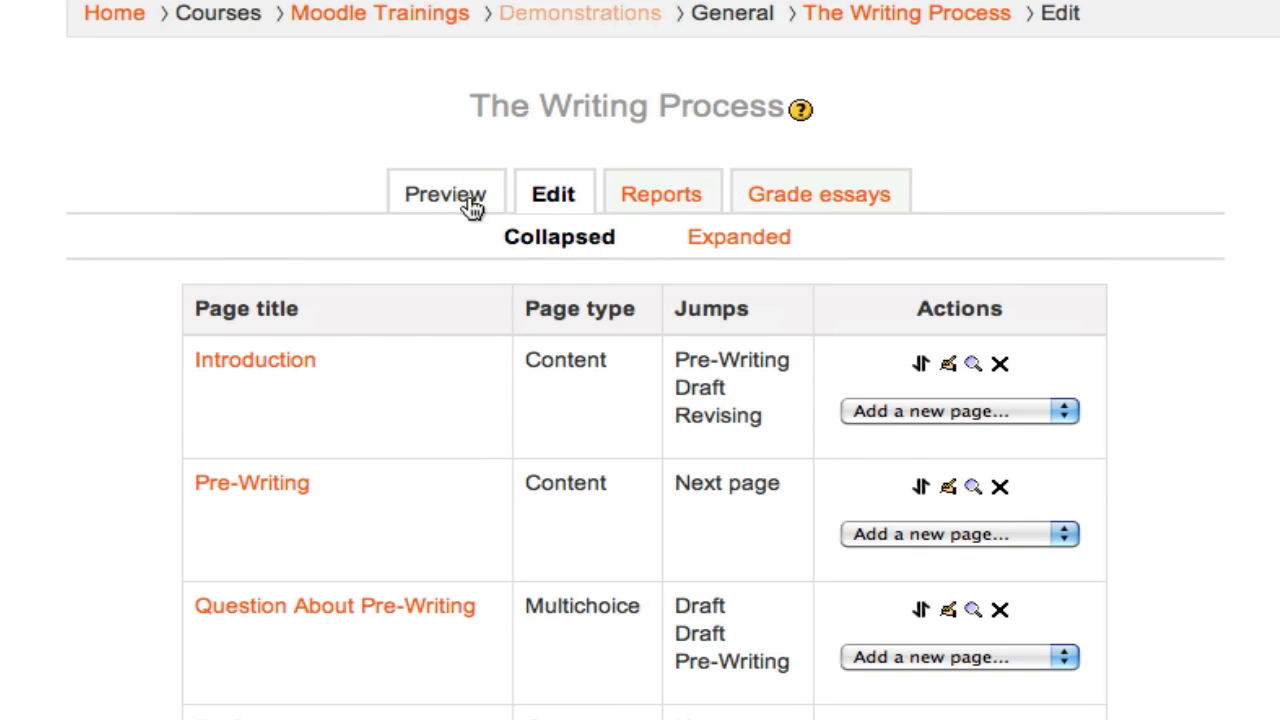
pyautogui.click(469, 196)
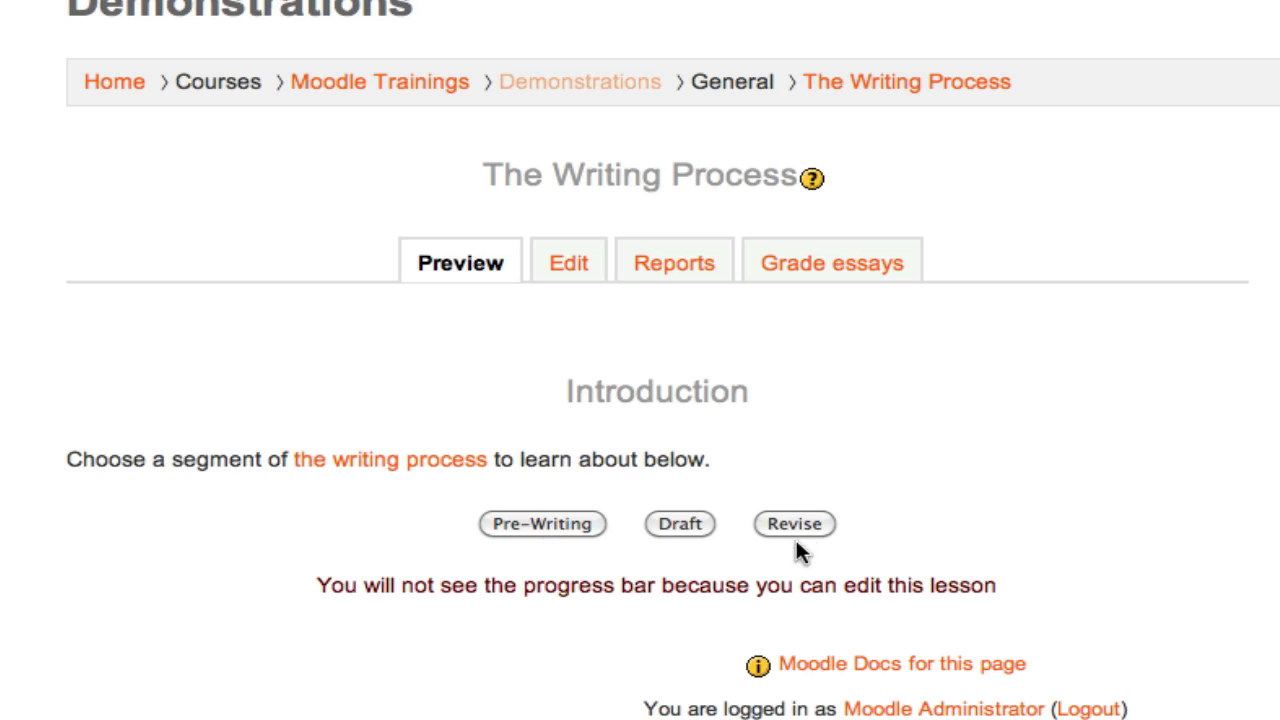
pyautogui.click(527, 525)
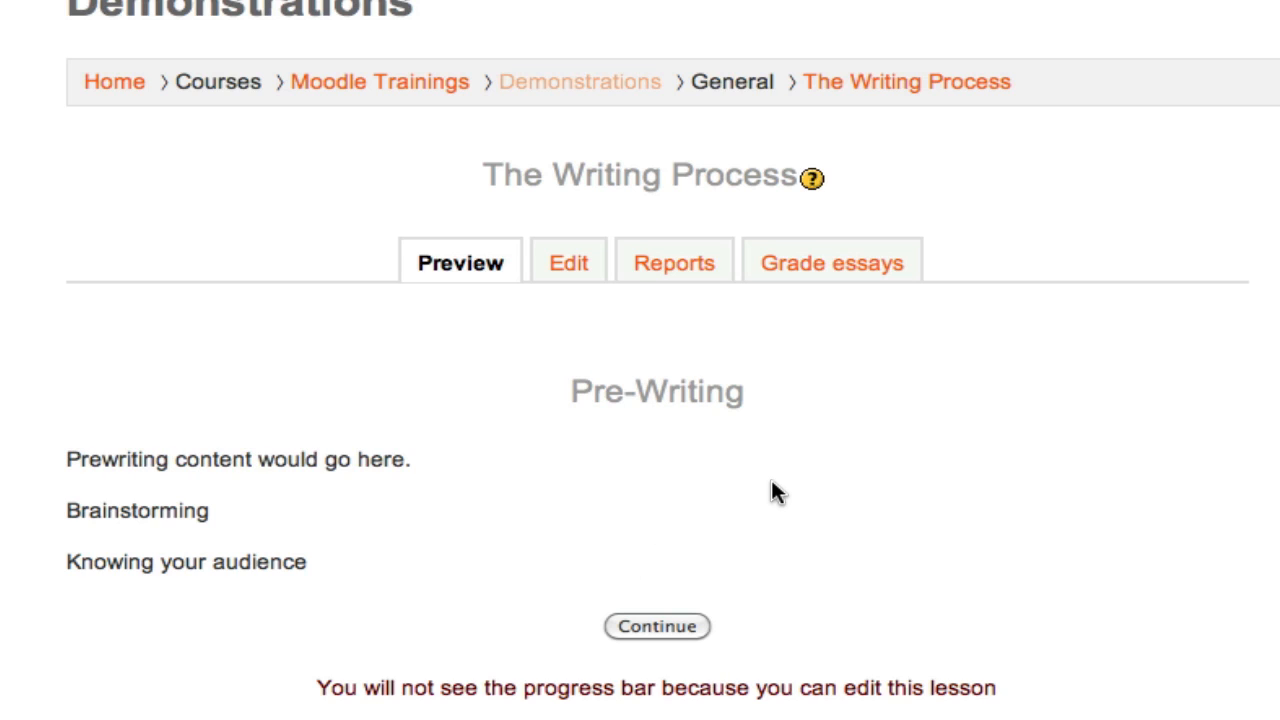
pyautogui.click(631, 626)
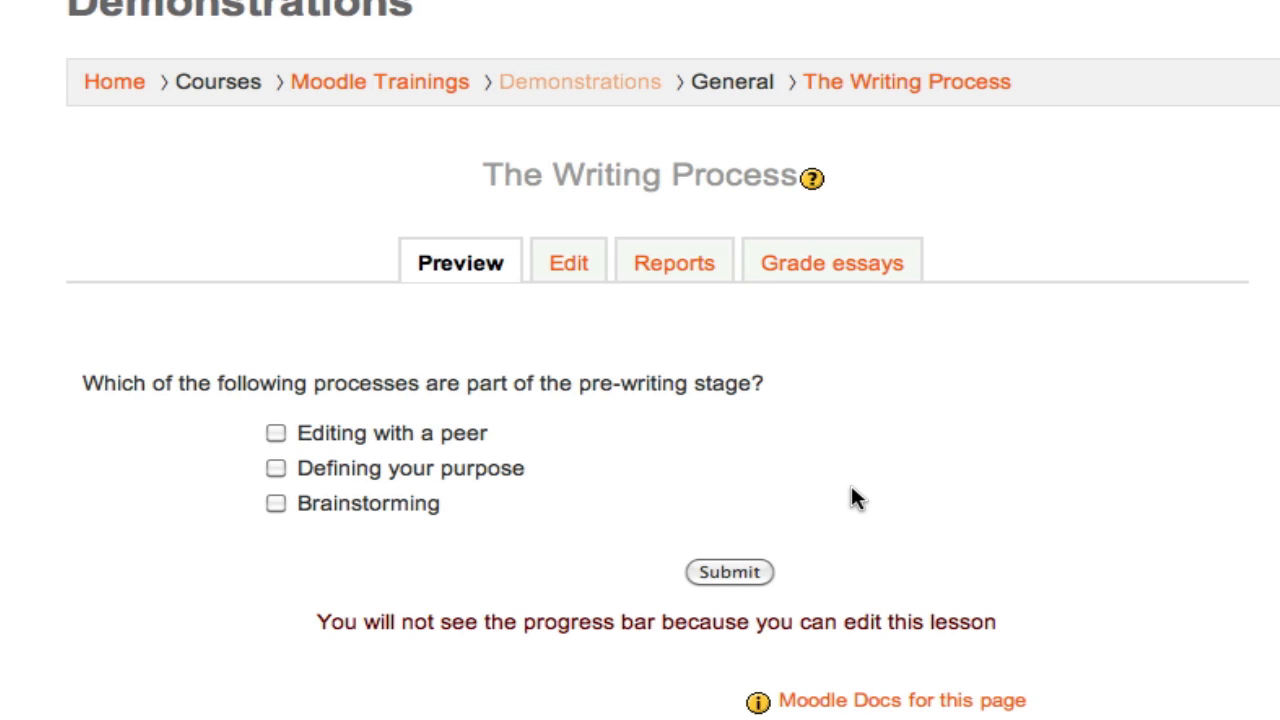
# Answer the previewed question with "Brainstorming" and "Defining your purpose", submit it and continue to the following page
pyautogui.click(332, 500)
pyautogui.click(331, 465)
pyautogui.click(753, 573)
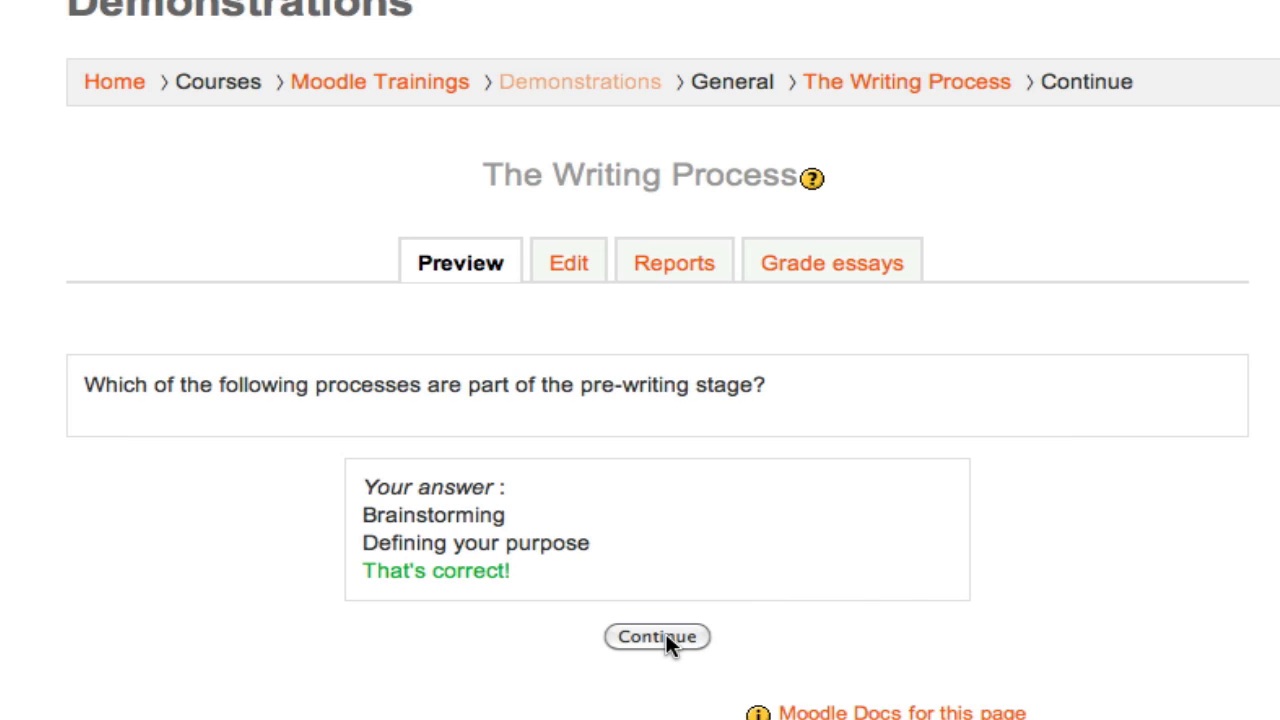
pyautogui.click(666, 637)
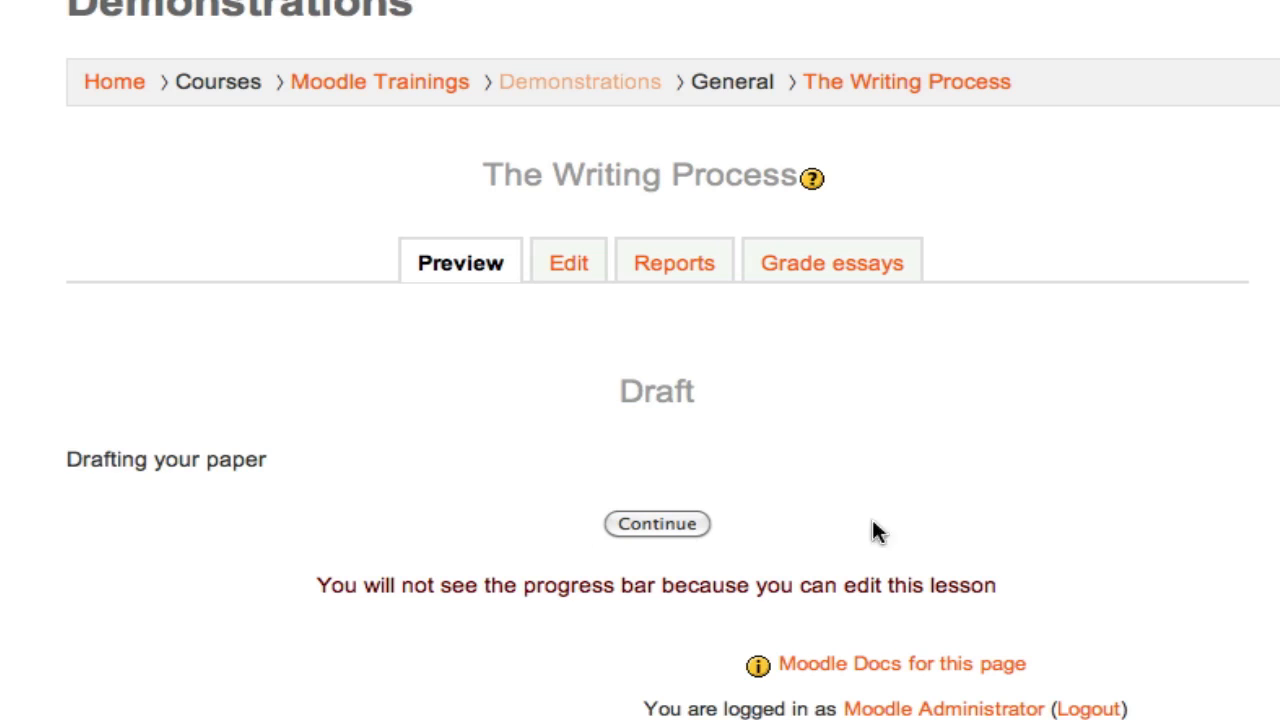